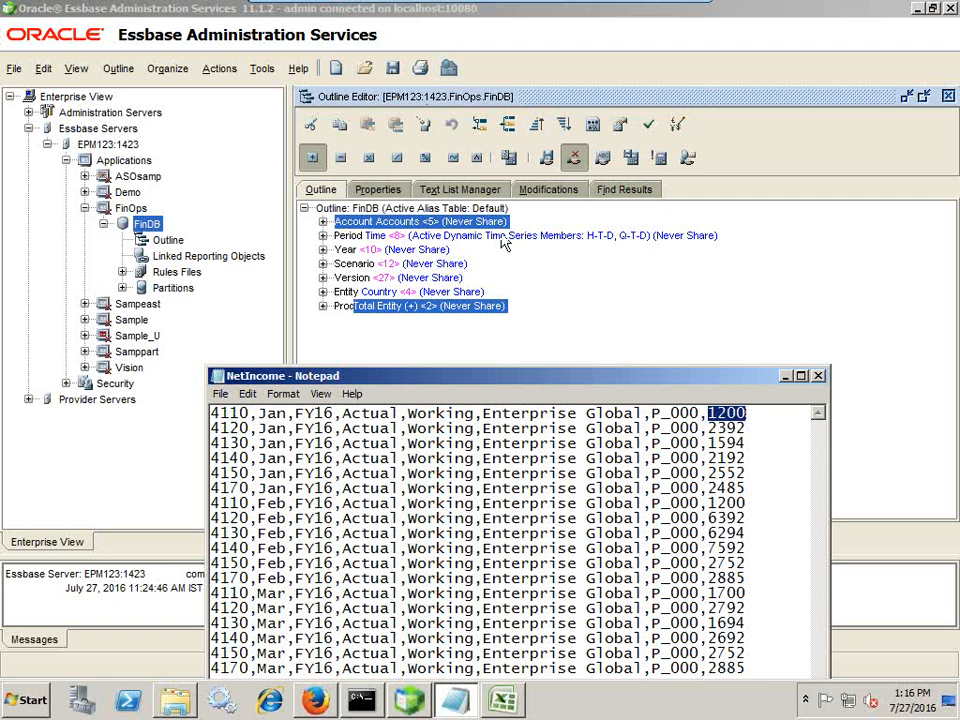
Compare account codes 4110 and 4120 in the NetIncome file with the Total Revenue members of the Account dimension
left_click(324, 224)
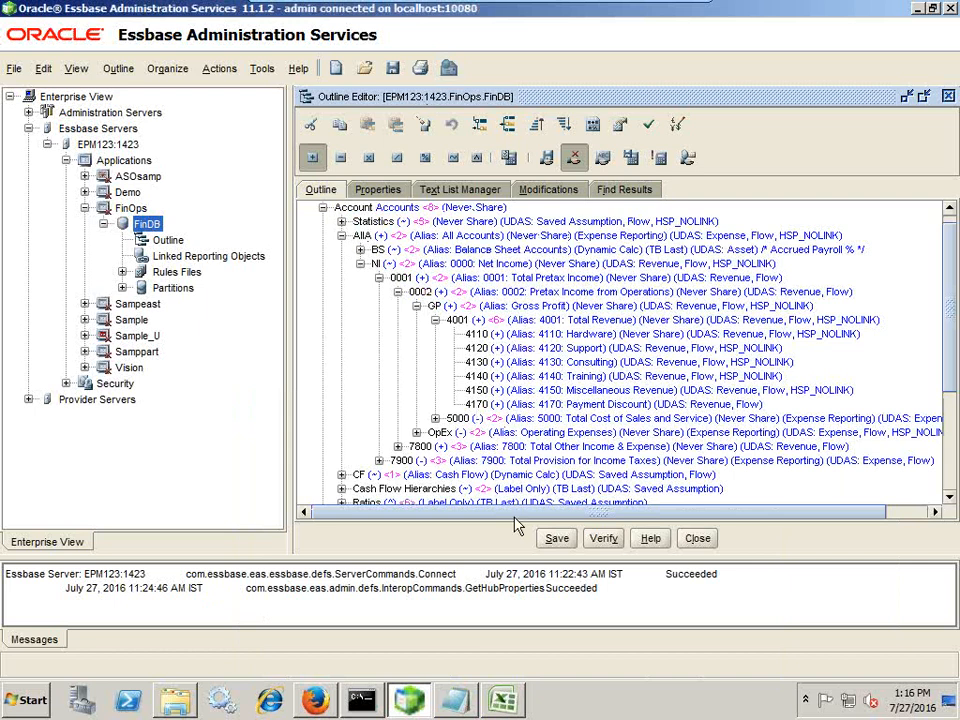
left_click(469, 710)
left_click_drag(478, 382, 492, 420)
double_click(250, 451)
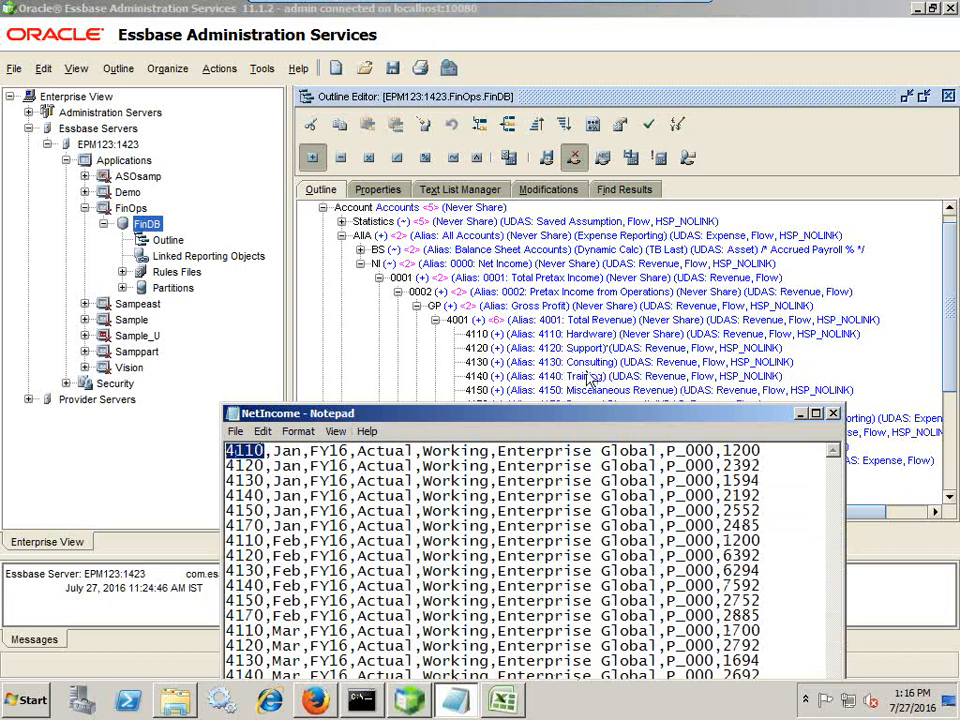
left_click_drag(271, 465, 226, 465)
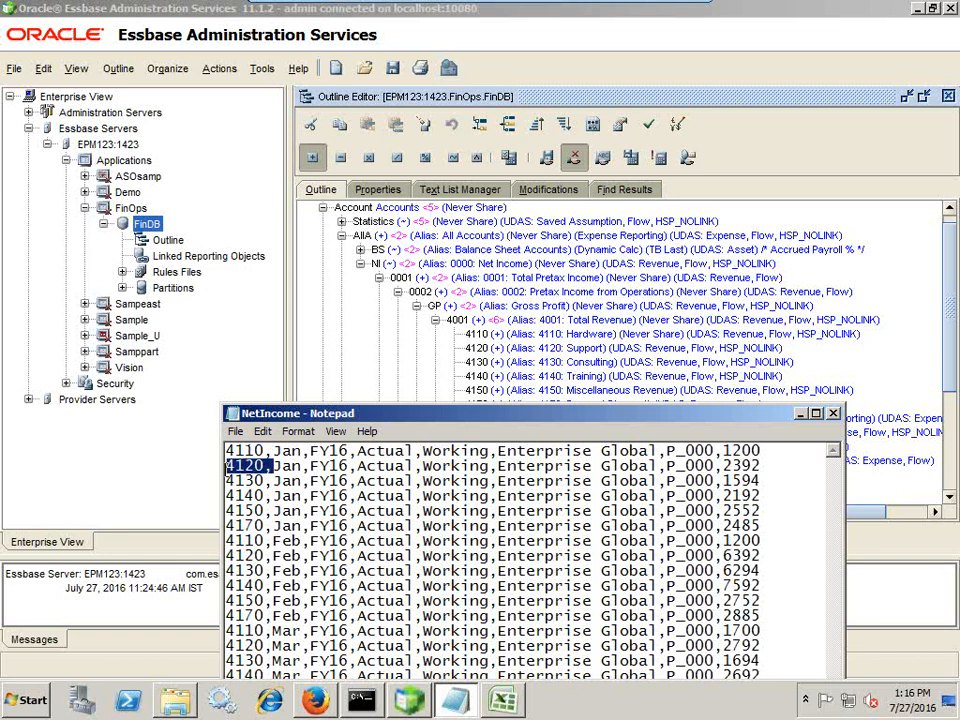
left_click_drag(340, 413, 683, 209)
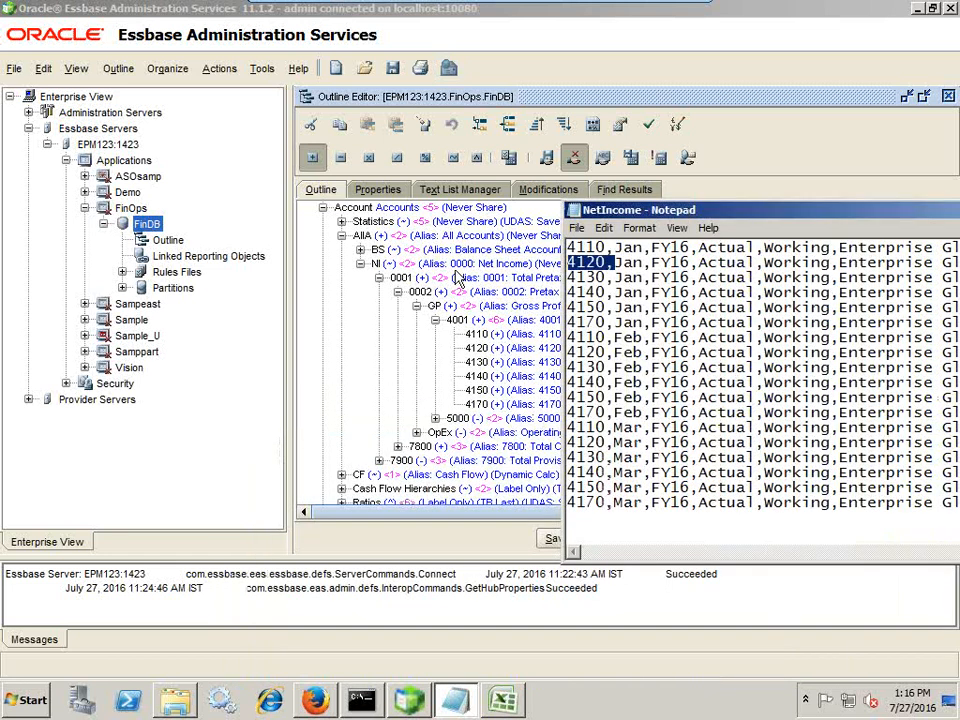
left_click(320, 211)
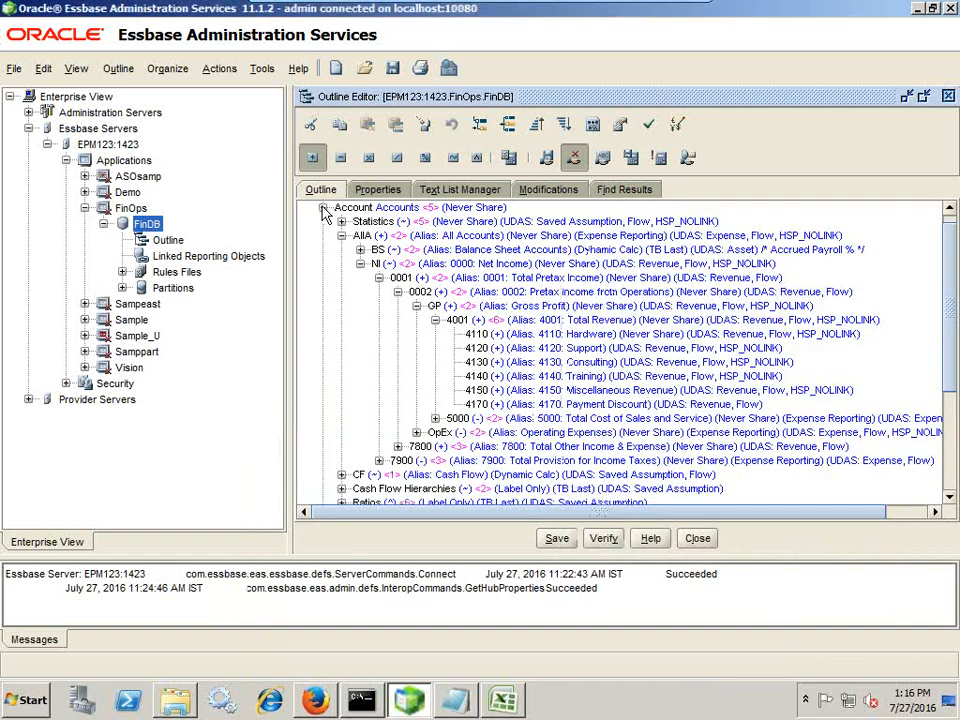
Close the FinDB outline, request it again and log back in to the administration server with the username and password
left_click(697, 540)
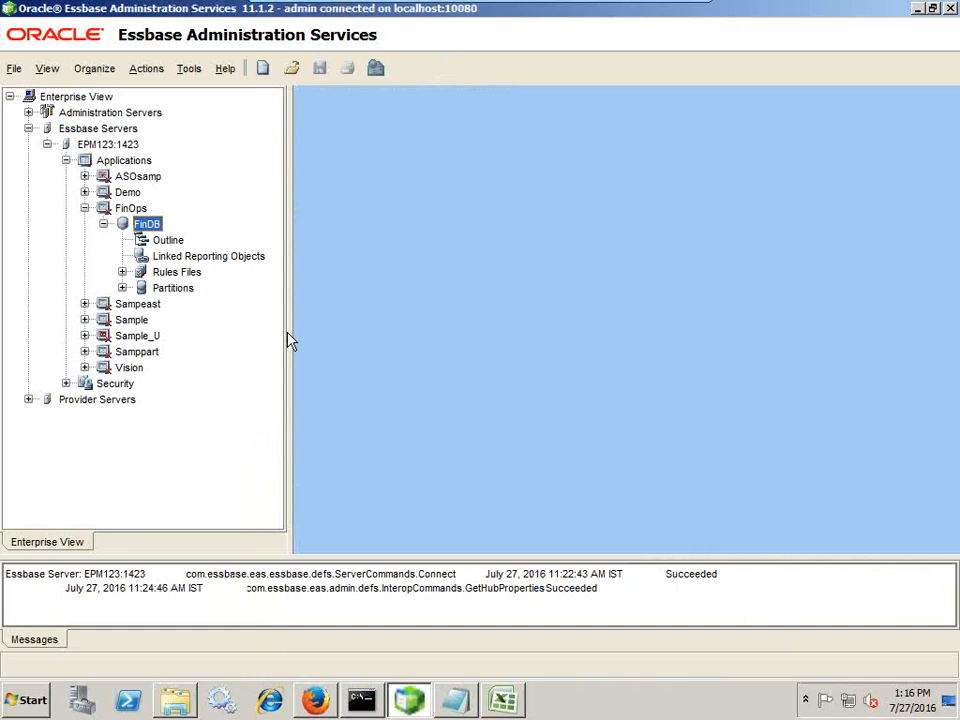
left_click(170, 241)
key("alt+Tab")
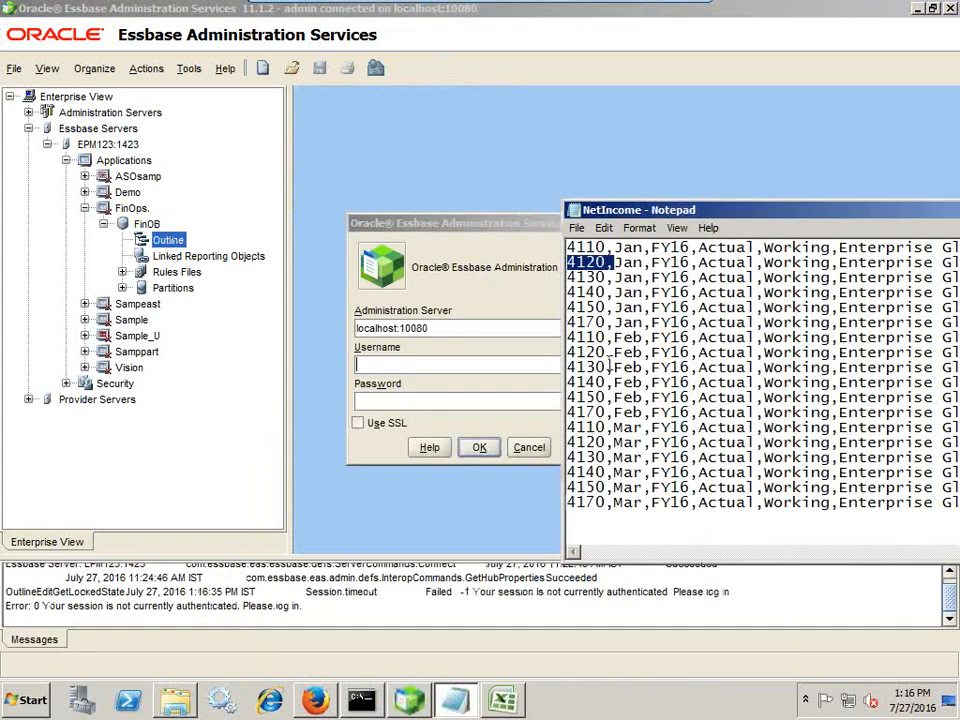
left_click(430, 364)
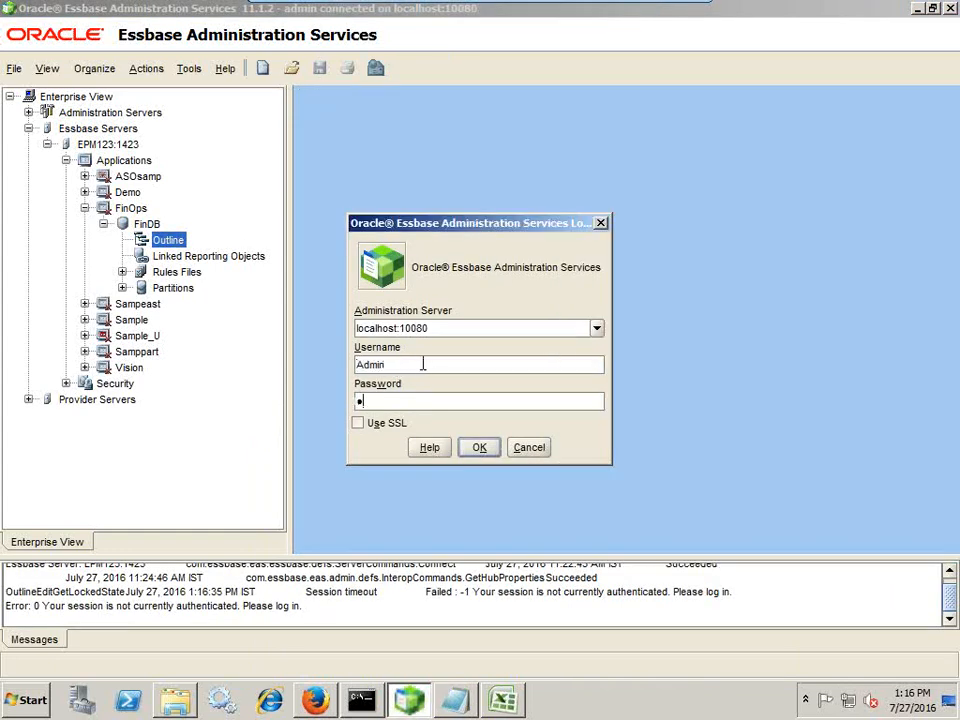
key("Return")
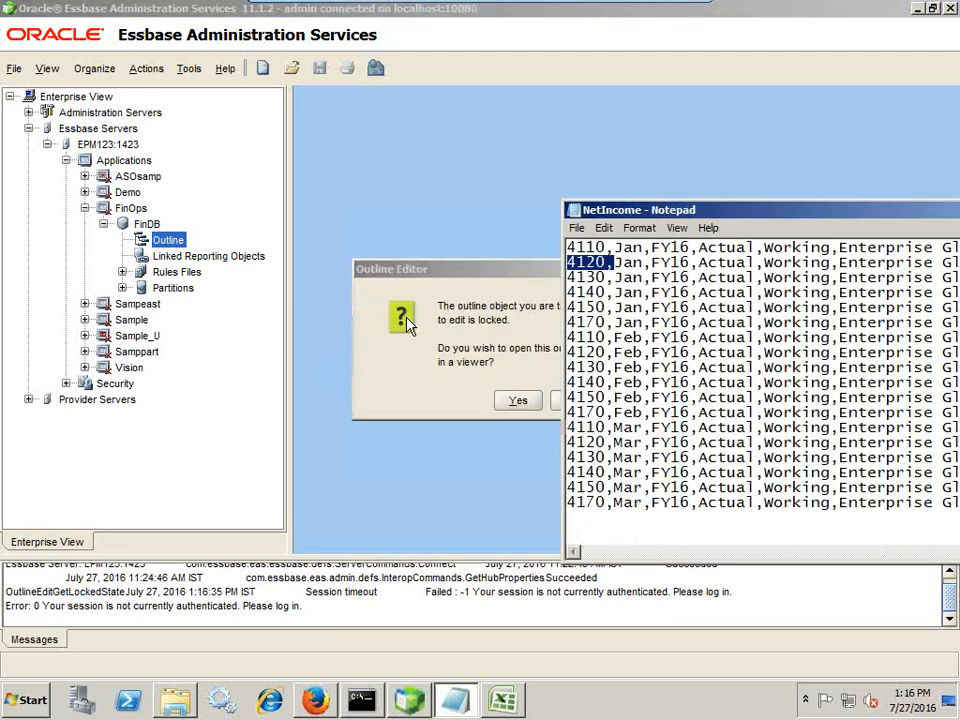
Decline the outline viewer, unlock the FinDB outline and open it for editing
left_click(509, 381)
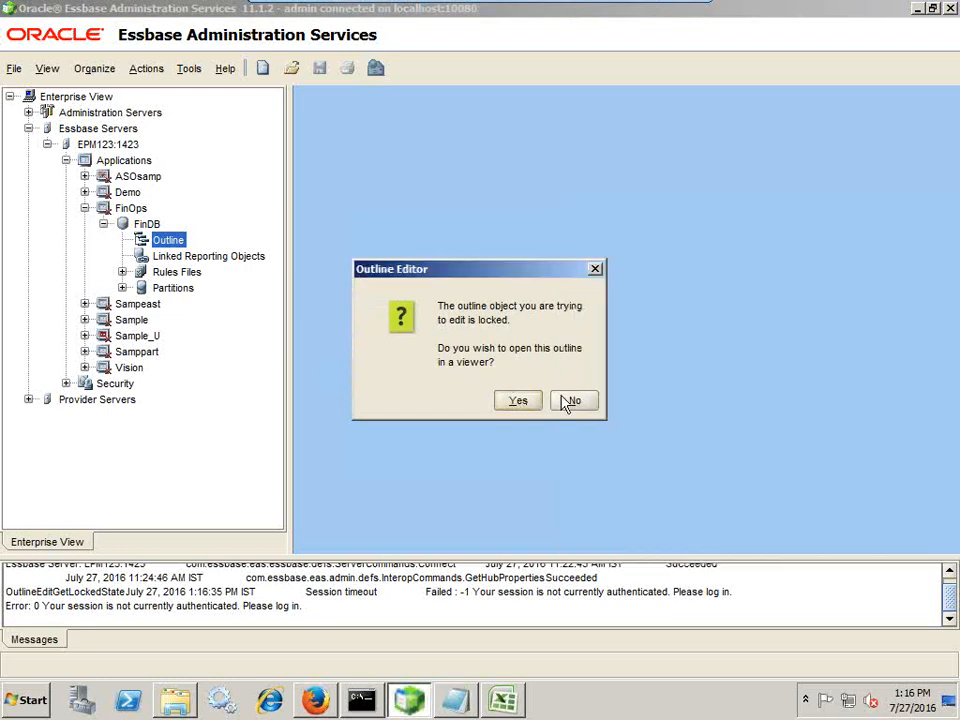
left_click(566, 401)
right_click(170, 241)
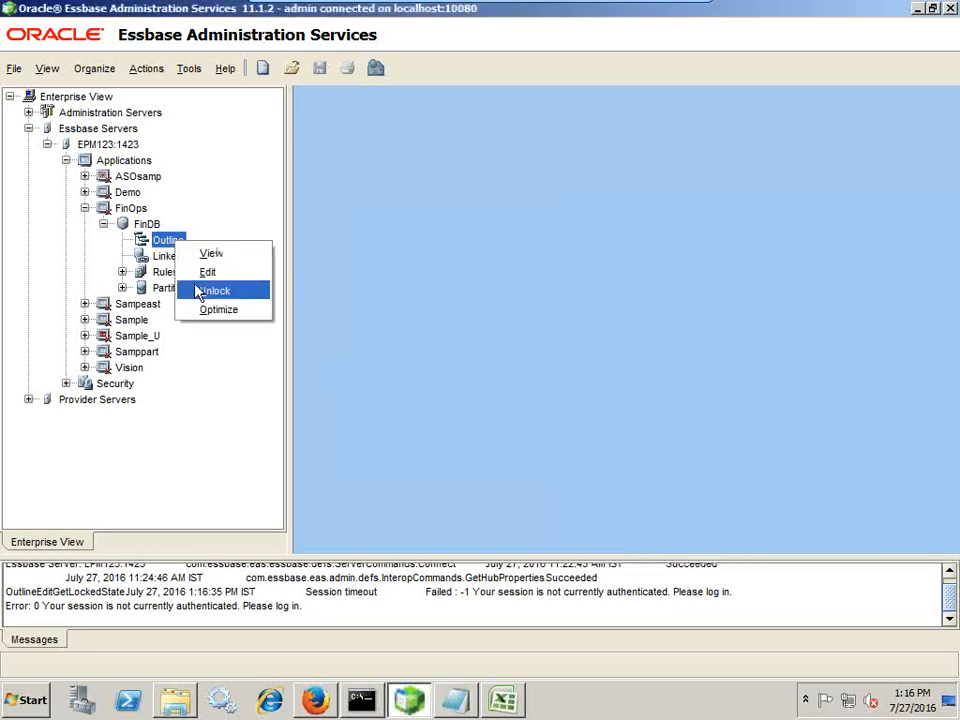
left_click(204, 290)
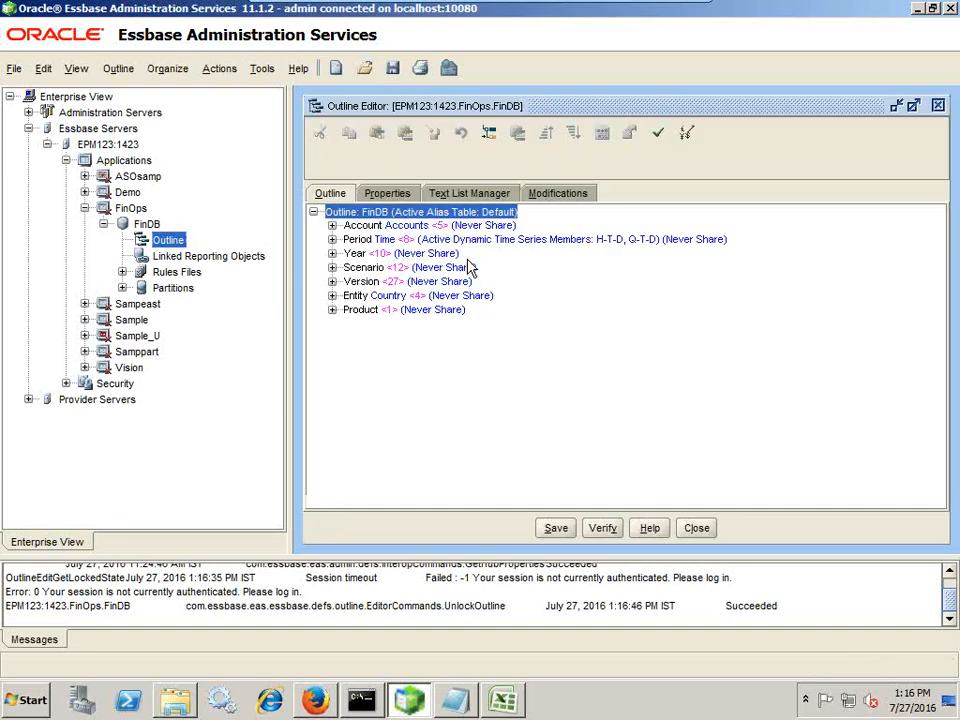
Check the Jan period from the NetIncome file against the Q1 members under YearTotal in the Period dimension
key("alt+Tab")
left_click_drag(650, 247, 618, 248)
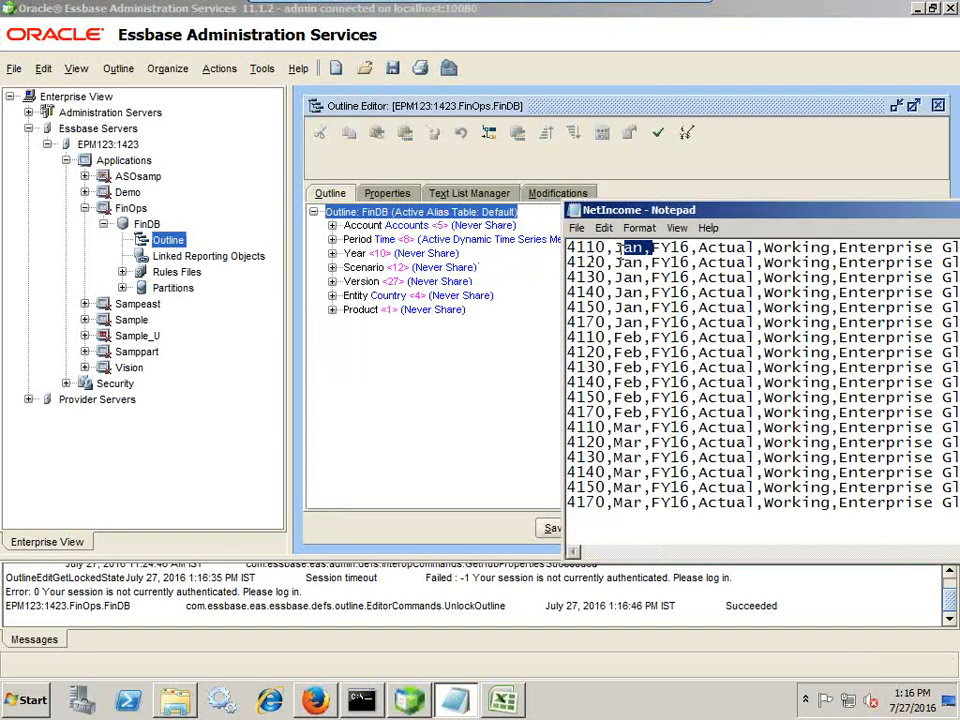
left_click(332, 240)
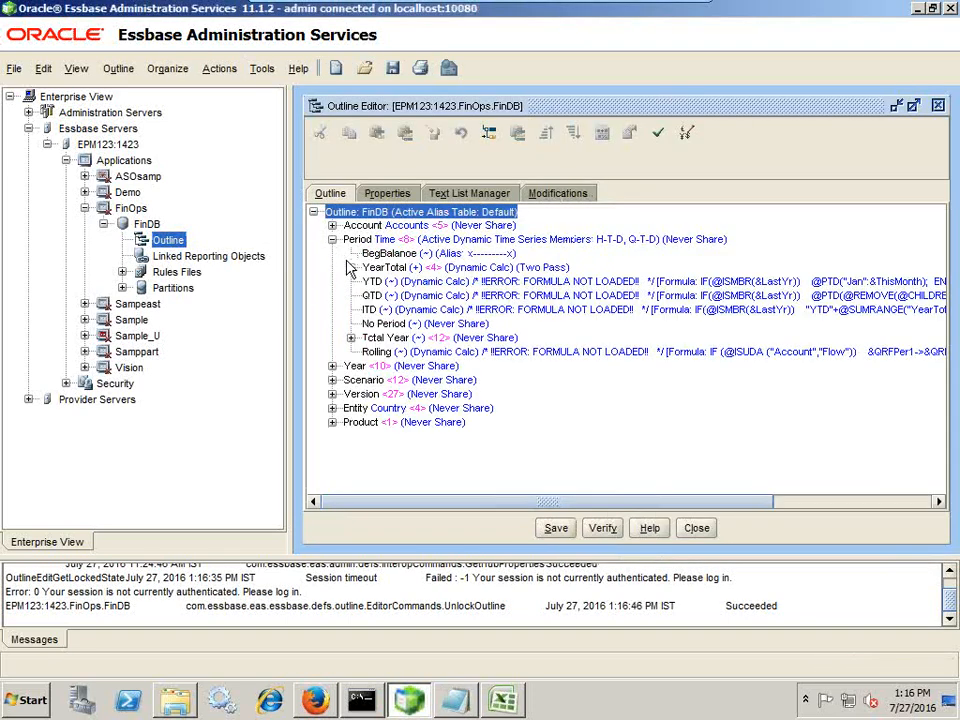
left_click(351, 267)
left_click(371, 283)
left_click(370, 287)
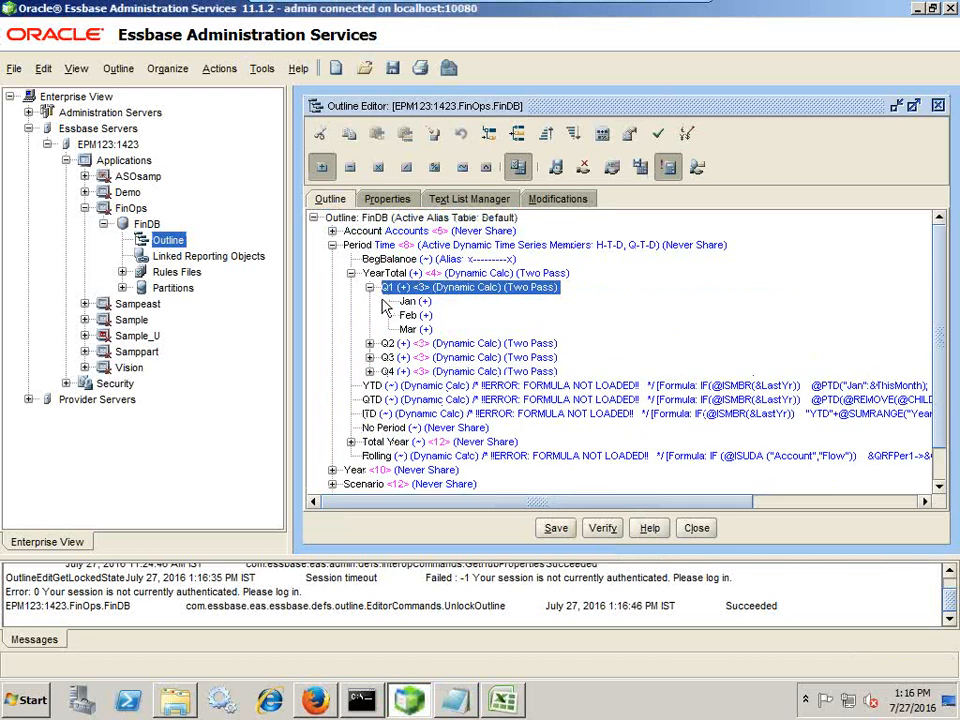
left_click(332, 244)
Check the FY16 value from the NetIncome file against the members of the Year dimension
key("alt+Tab")
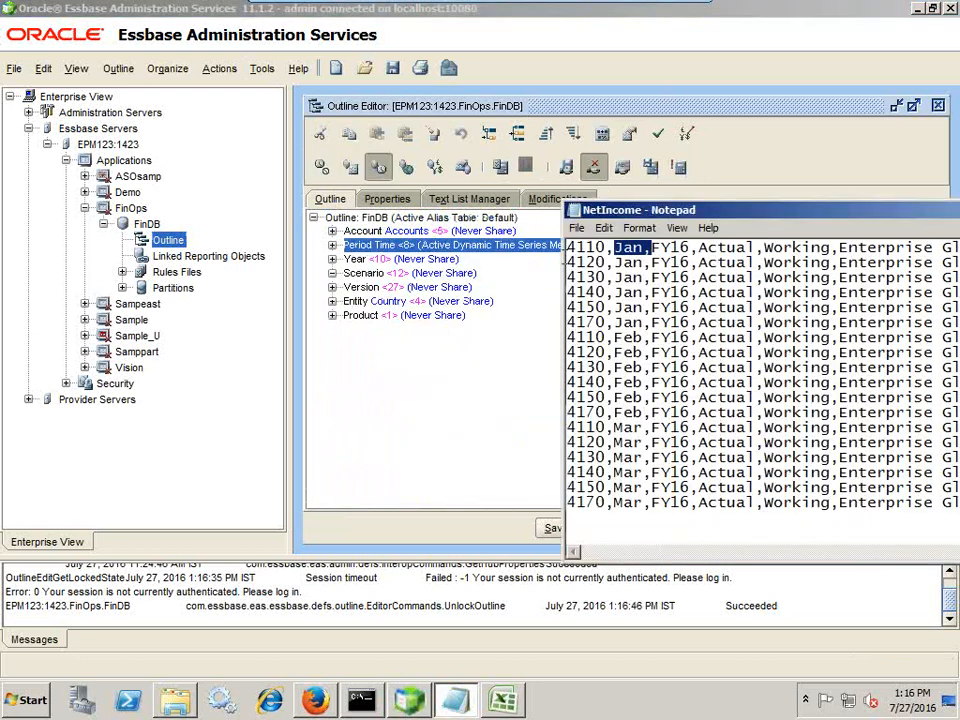
left_click_drag(691, 249, 653, 249)
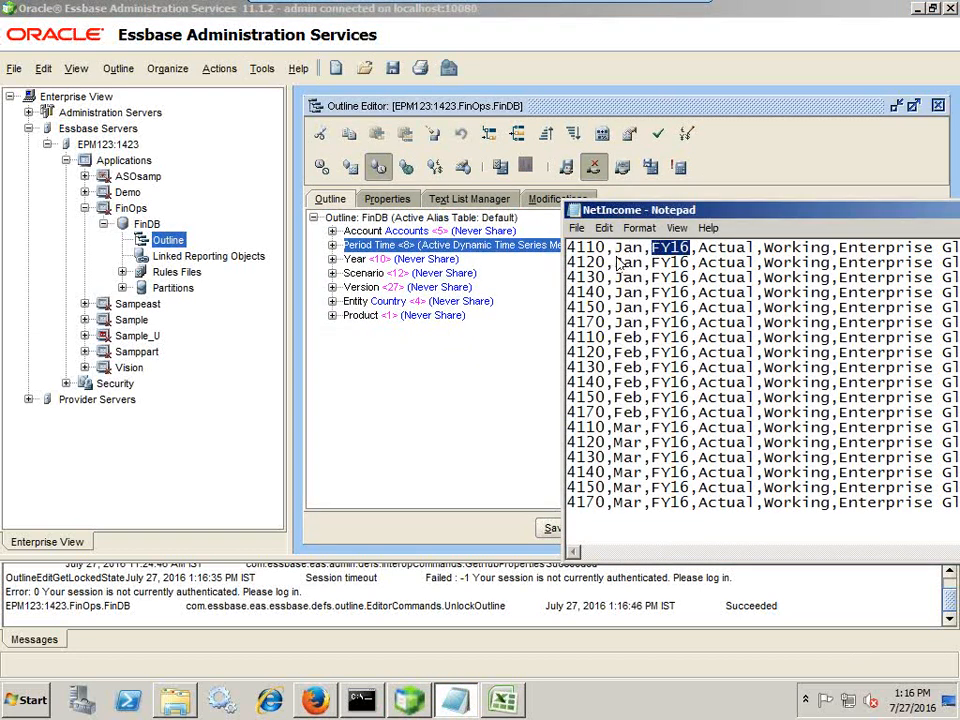
left_click(333, 259)
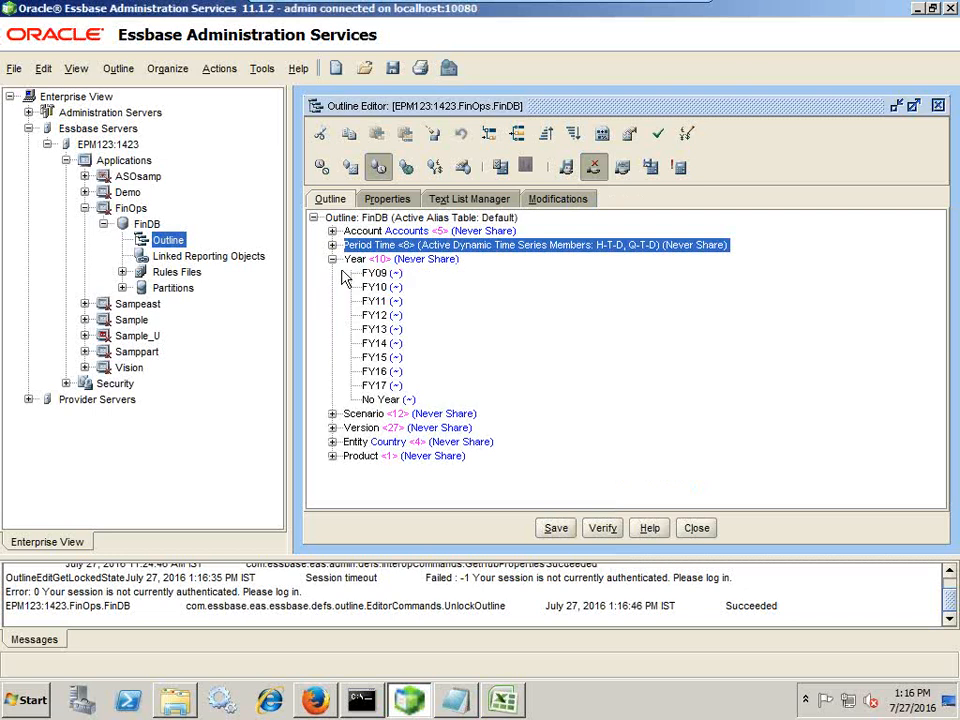
left_click(333, 259)
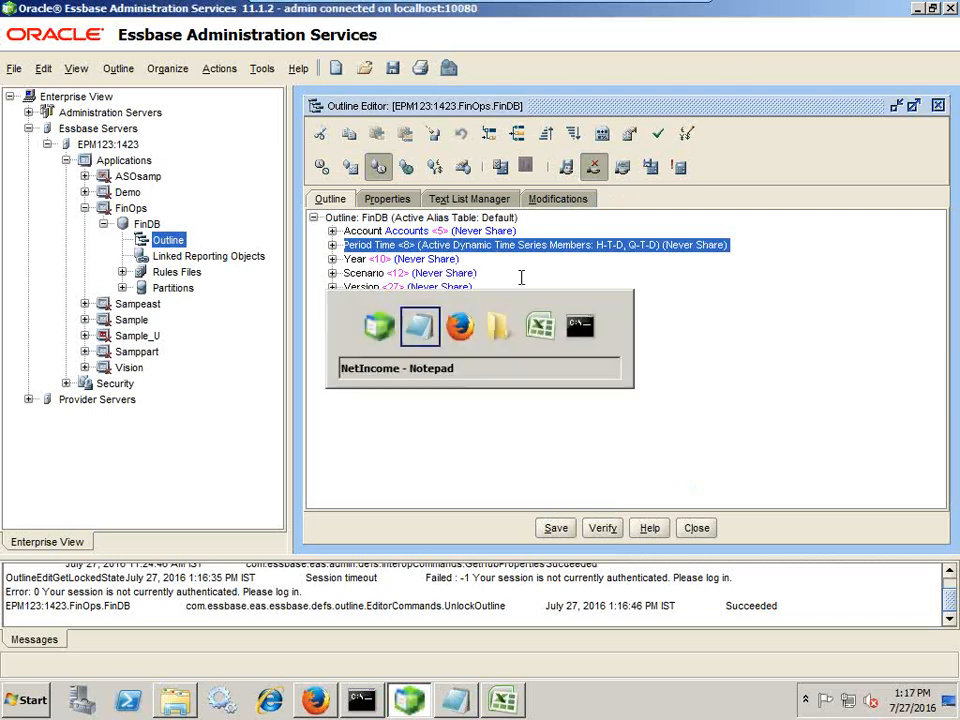
Check the Actual value from the NetIncome file against the members of the Scenario dimension
key("alt+Tab")
left_click_drag(755, 248, 699, 262)
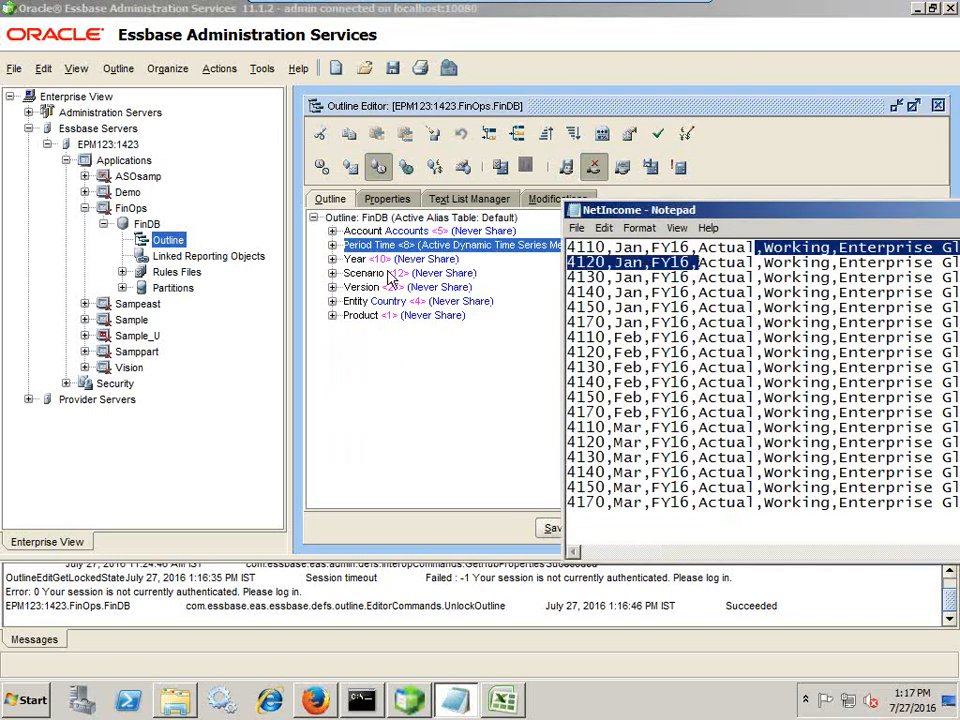
left_click(333, 274)
left_click(333, 274)
left_click(333, 274)
Check the Working value from the NetIncome file against the matching member of the Version dimension
key("alt+Tab")
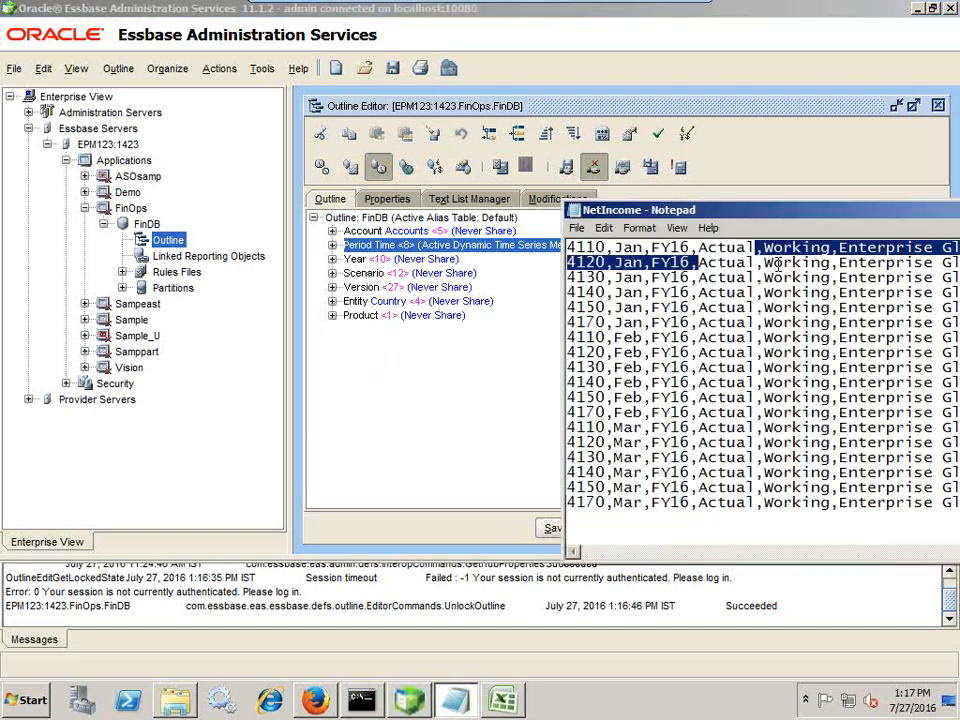
left_click(845, 267)
left_click_drag(777, 211, 499, 358)
left_click(332, 290)
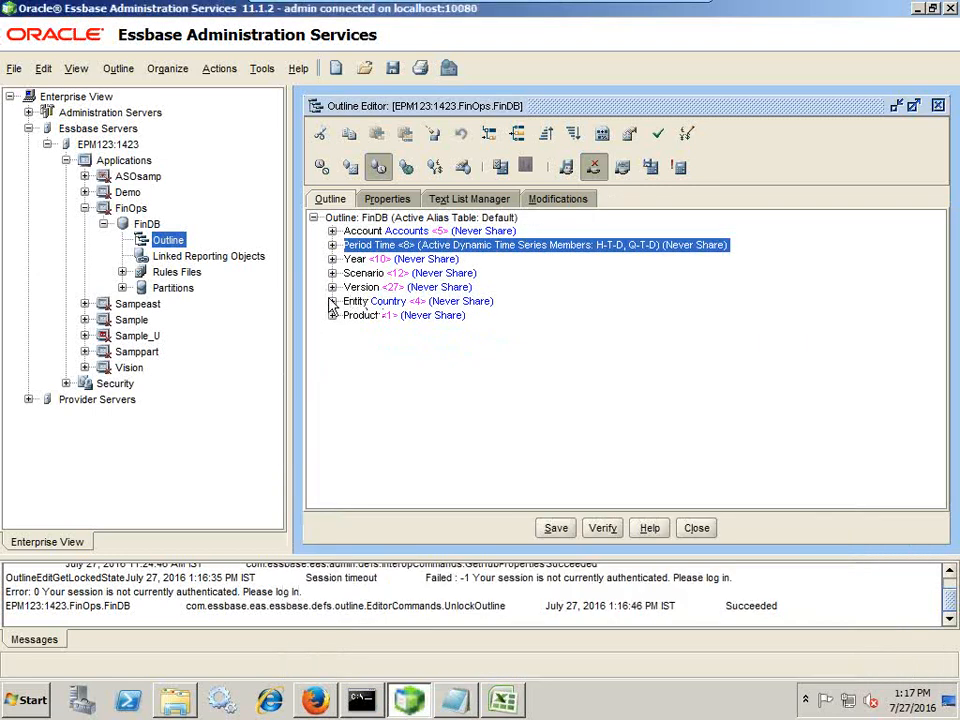
left_click(332, 288)
left_click(386, 249)
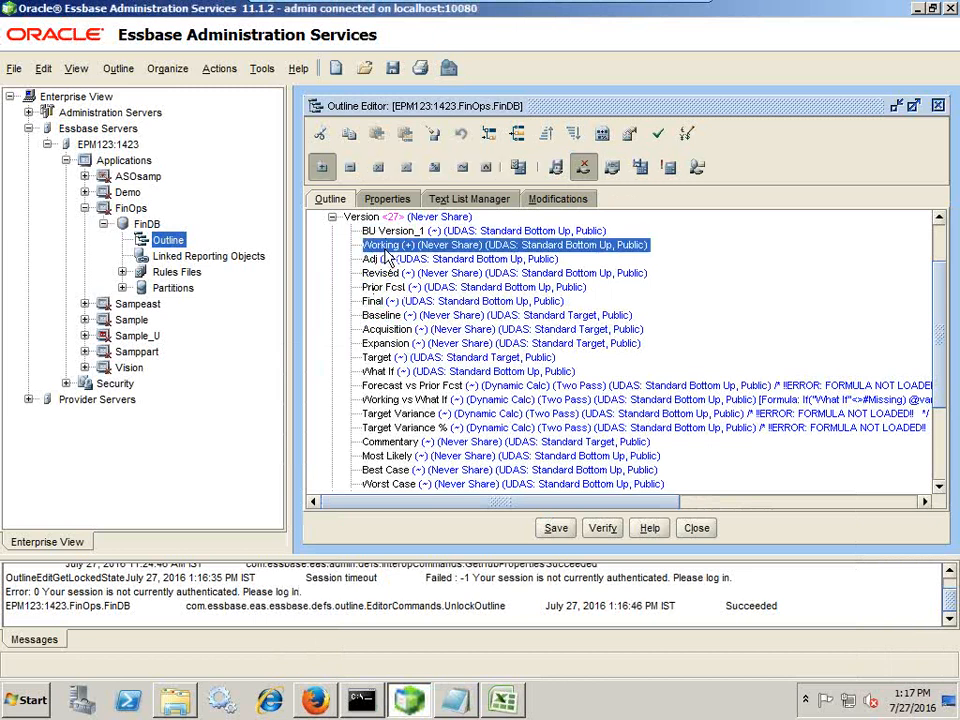
left_click(332, 217)
Find the NetIncome file's Enterprise Global value under Total Entity in the Entity dimension
key("alt+Tab")
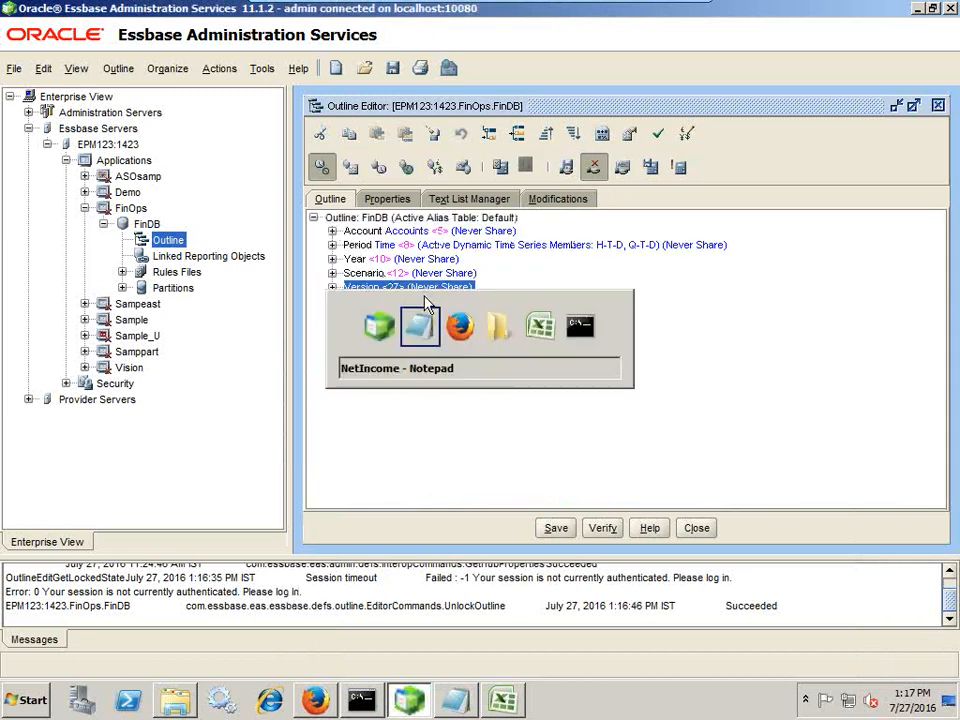
left_click_drag(563, 393, 718, 393)
left_click(332, 301)
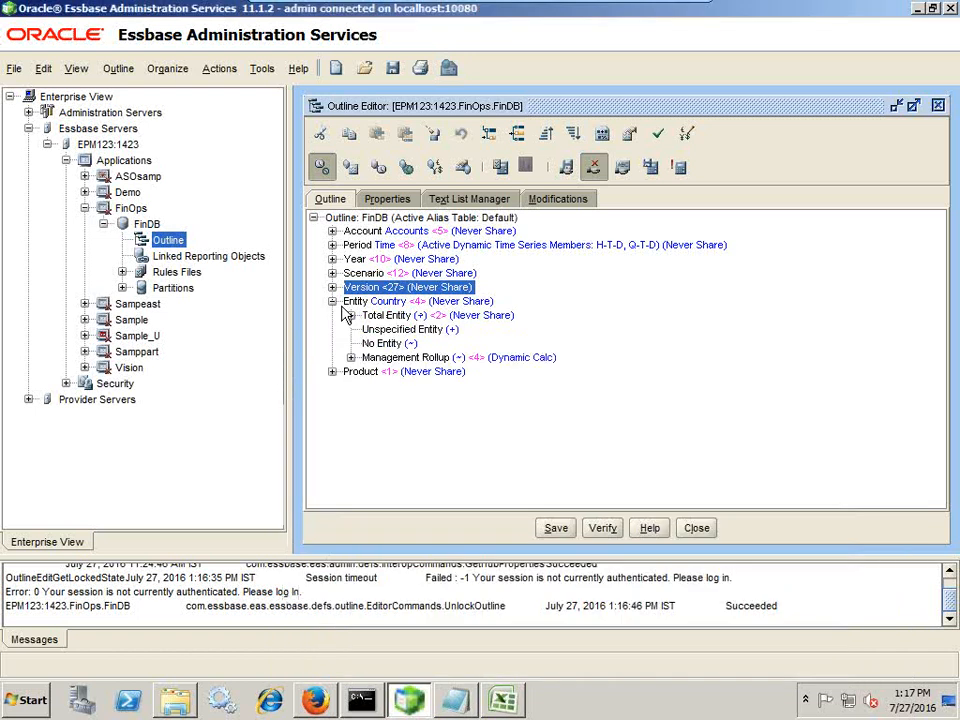
left_click(351, 315)
left_click(400, 343)
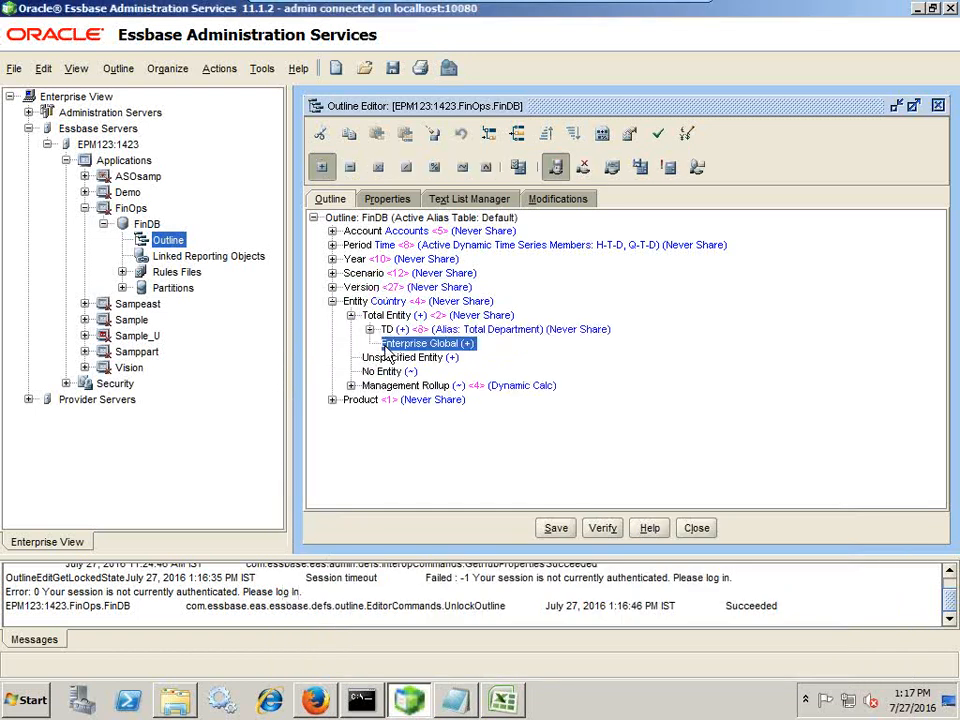
Find the NetIncome file's P_000 value under P_TP in the Product dimension, with the Entity dimension collapsed
key("alt+Tab")
left_click_drag(777, 393, 729, 393)
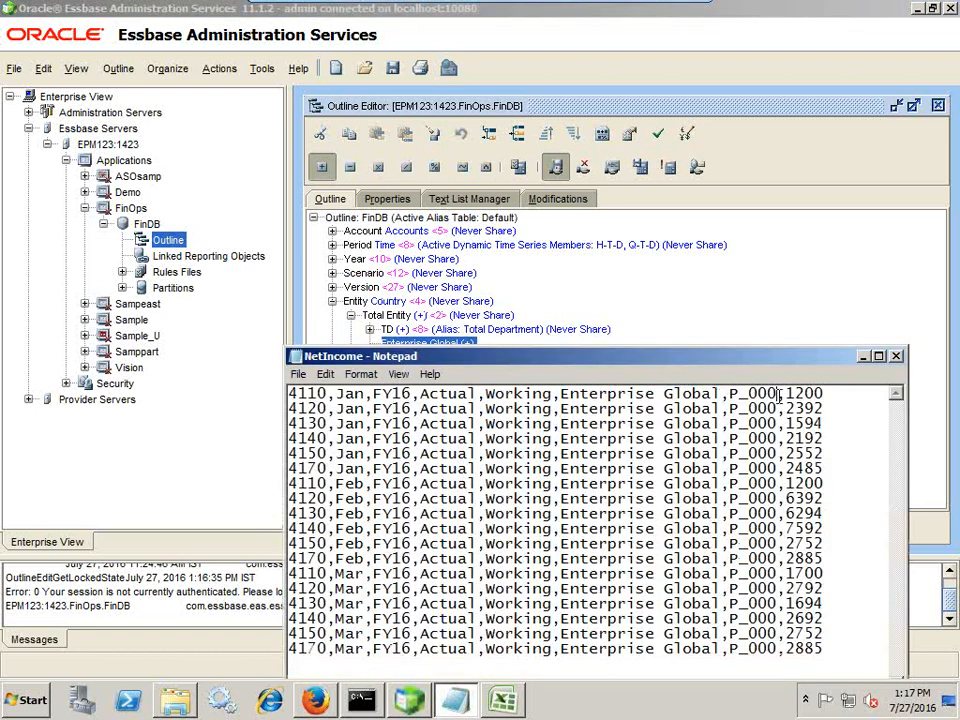
left_click(332, 301)
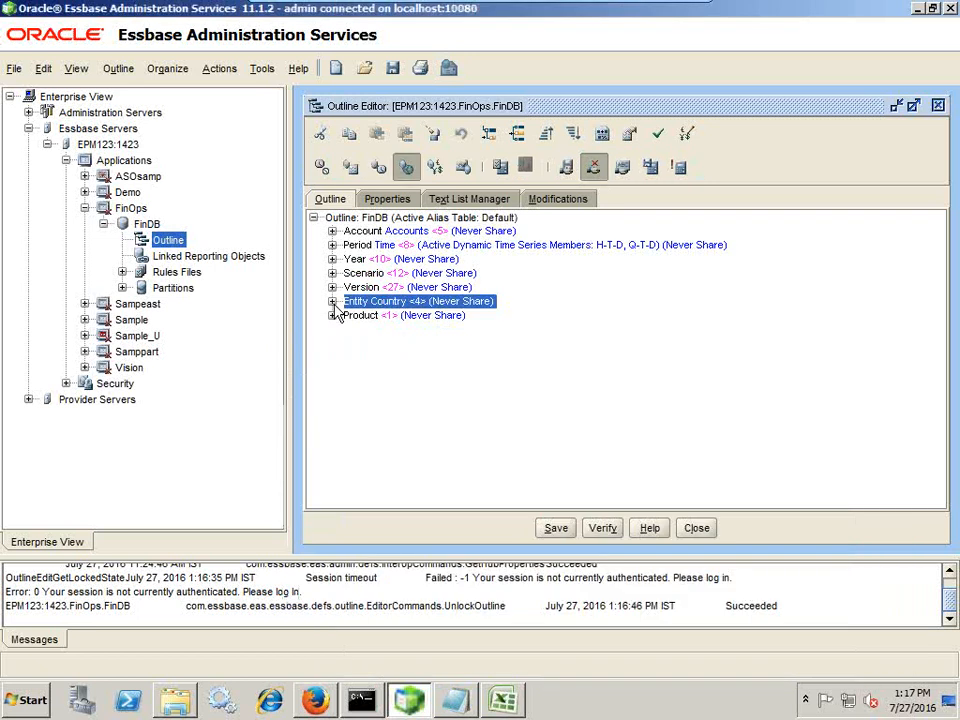
left_click(332, 315)
left_click(351, 329)
left_click(425, 343)
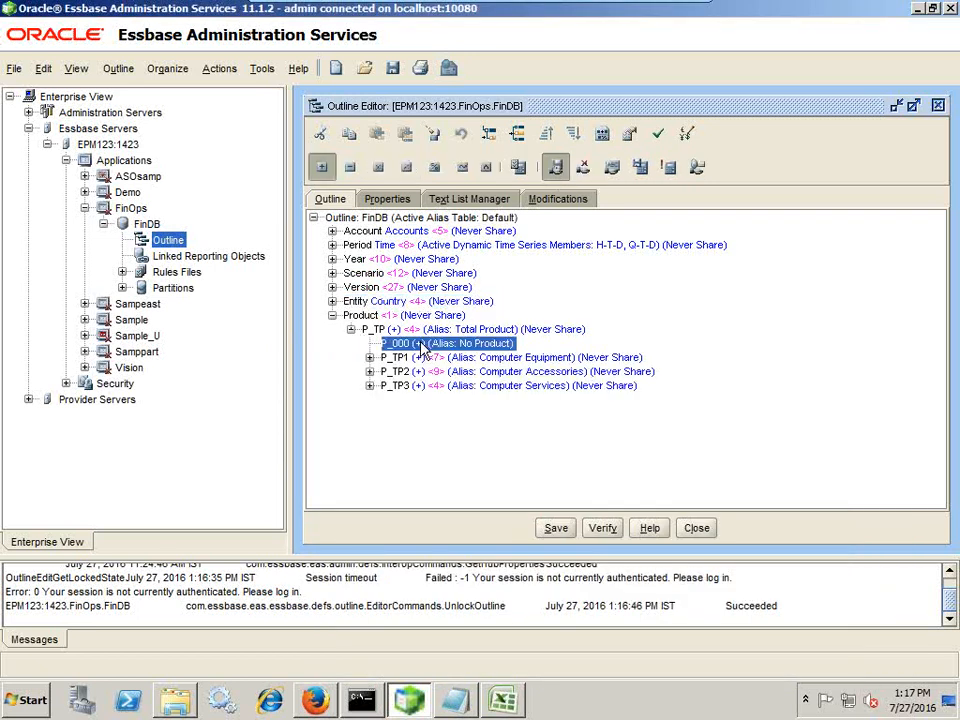
Highlight the data amount 1200 at the end of the first record in the NetIncome file
key("alt+Tab")
left_click(828, 393)
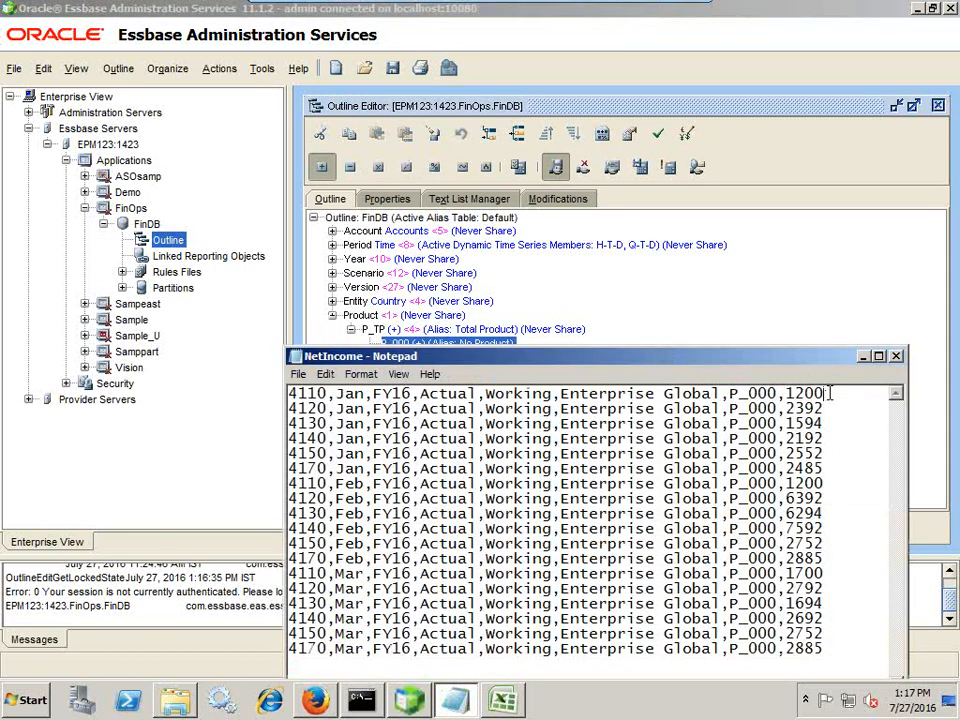
left_click_drag(826, 393, 787, 393)
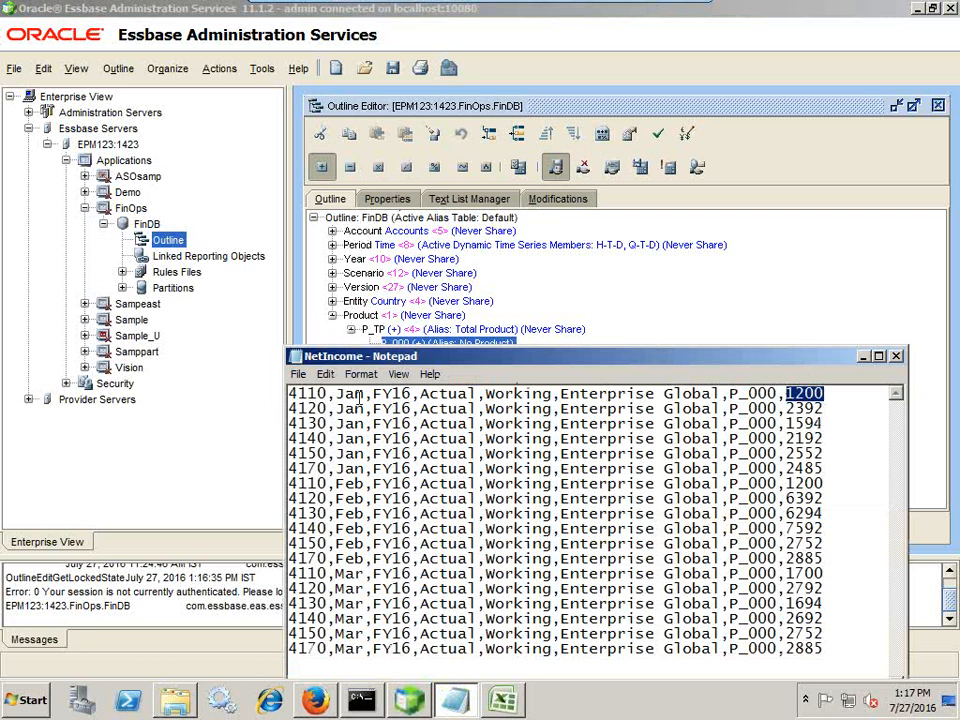
Switch to Data Management in the browser, open System Settings, and check the available profile types and the File profile's application root folder
left_click(917, 8)
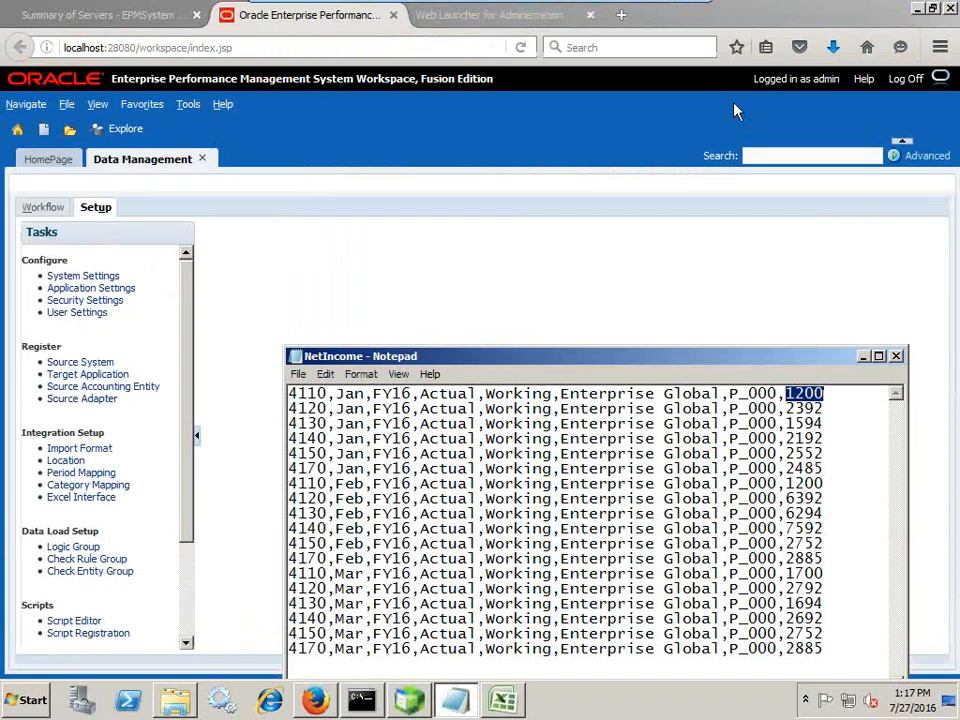
left_click(230, 246)
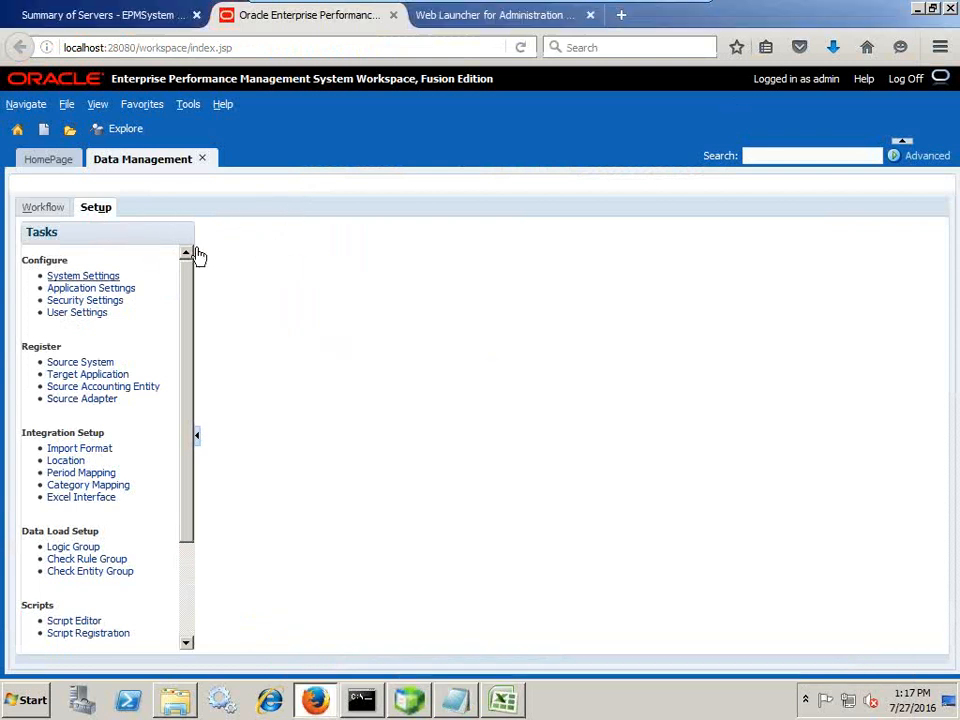
left_click(72, 278)
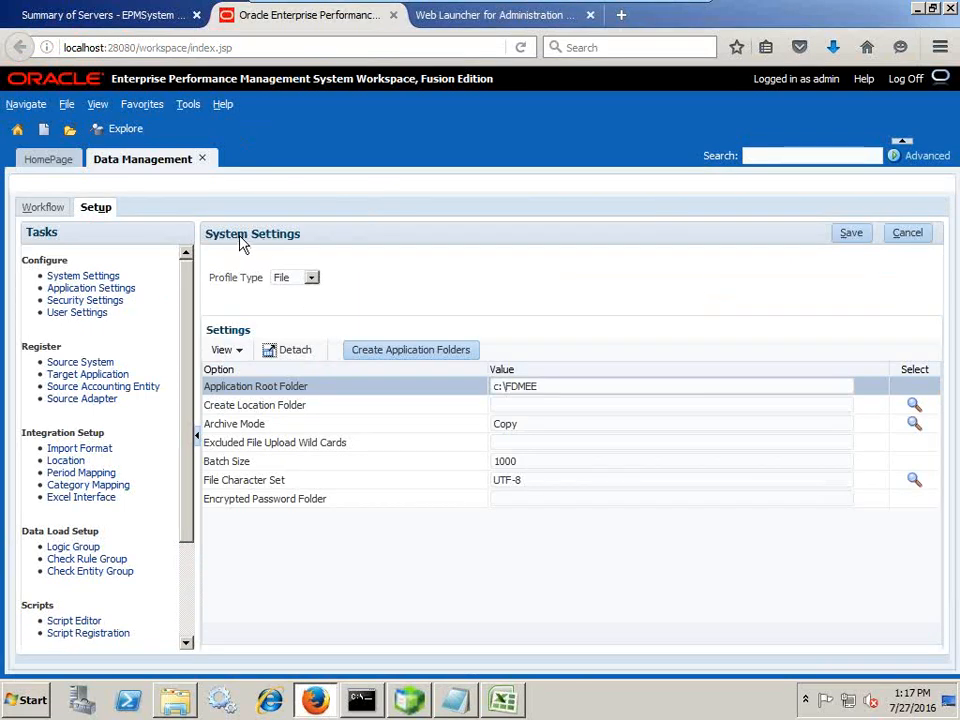
left_click(292, 281)
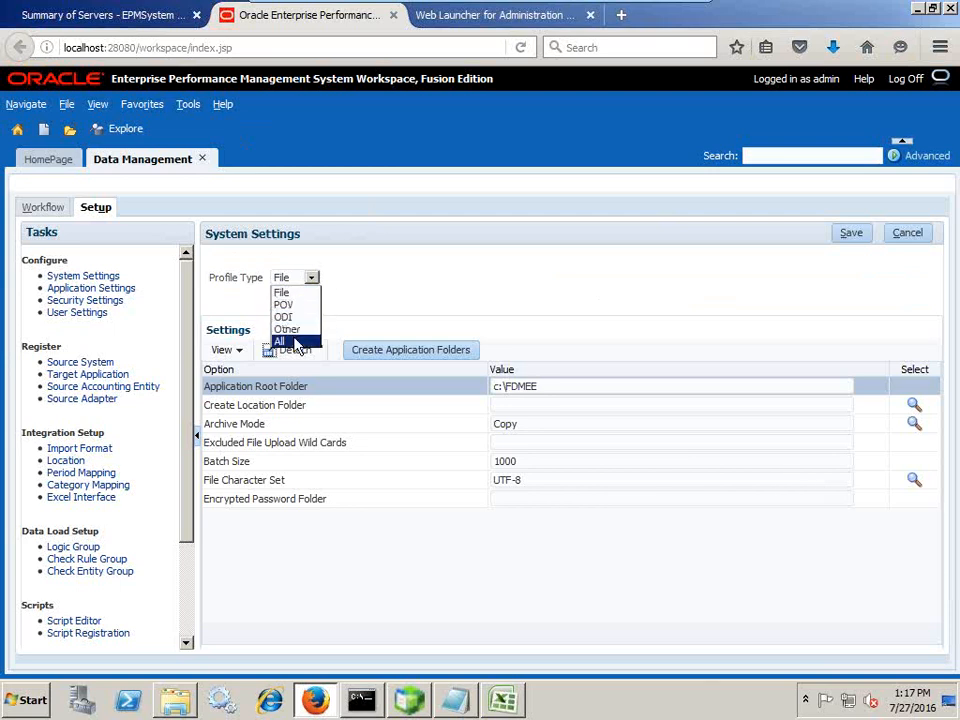
left_click(326, 294)
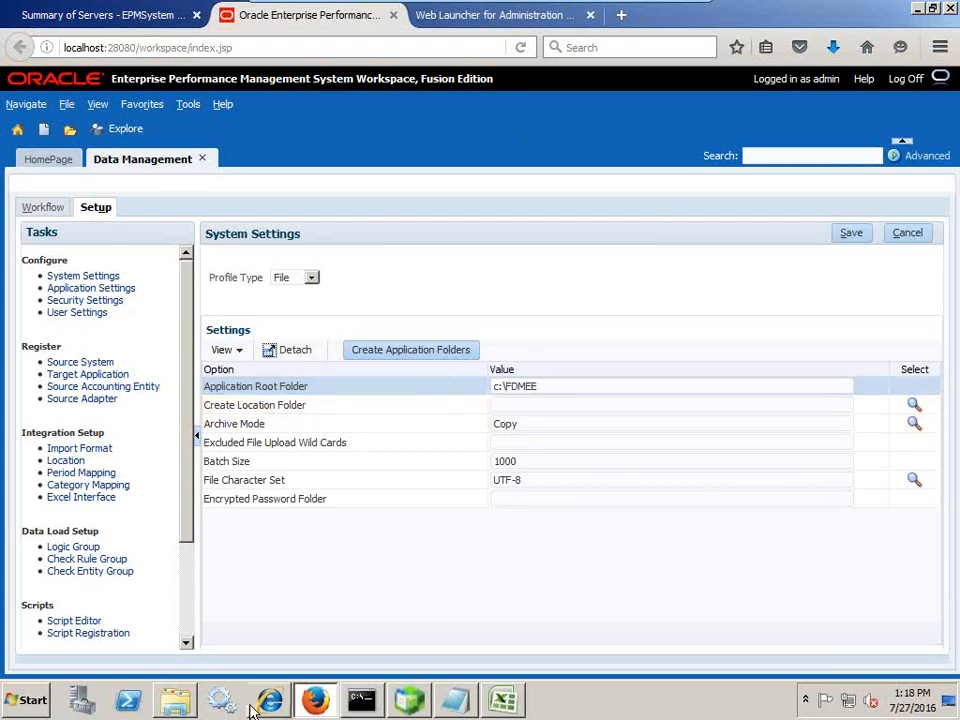
Switch to the FDMEE folder on drive C and examine its inbox, outbox and data folders as the application root structure
left_click(175, 700)
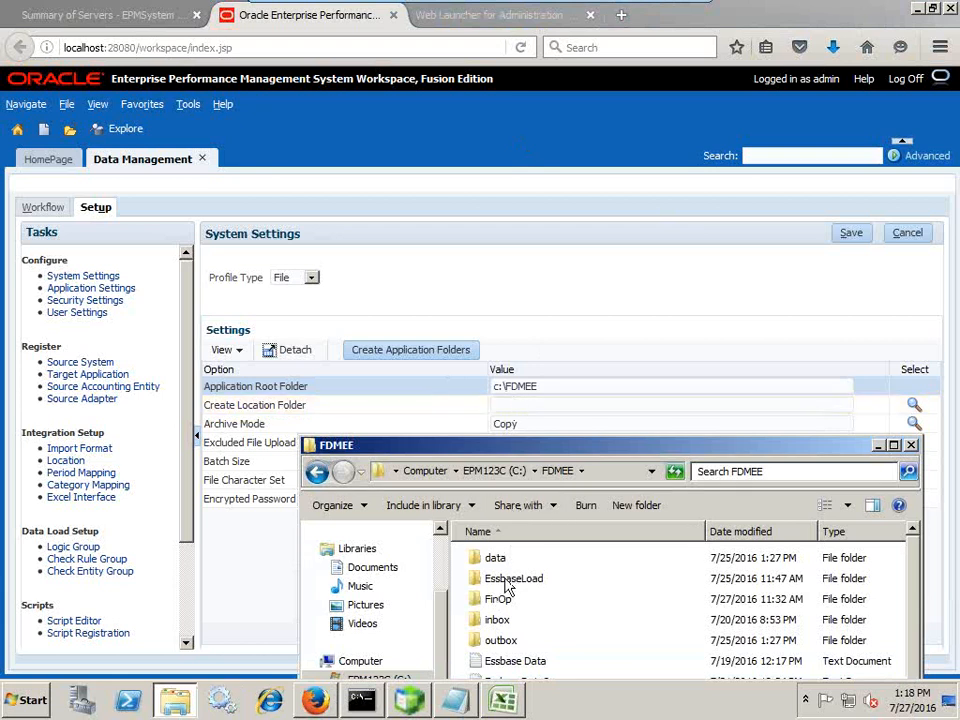
left_click(505, 624)
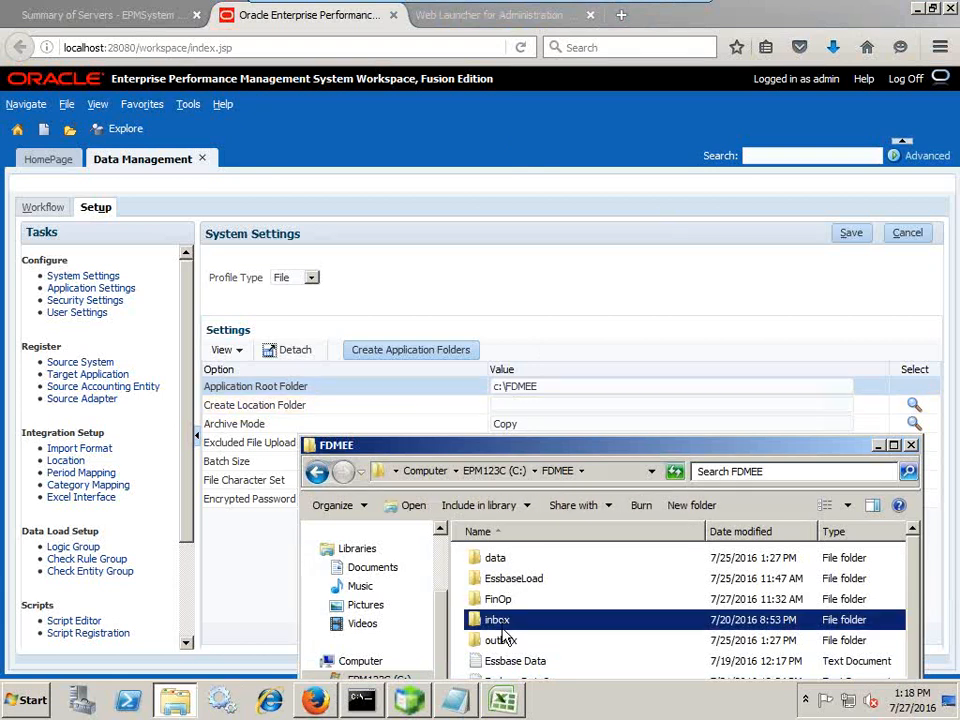
left_click(506, 640)
left_click(505, 624)
left_click(506, 640)
left_click(507, 562)
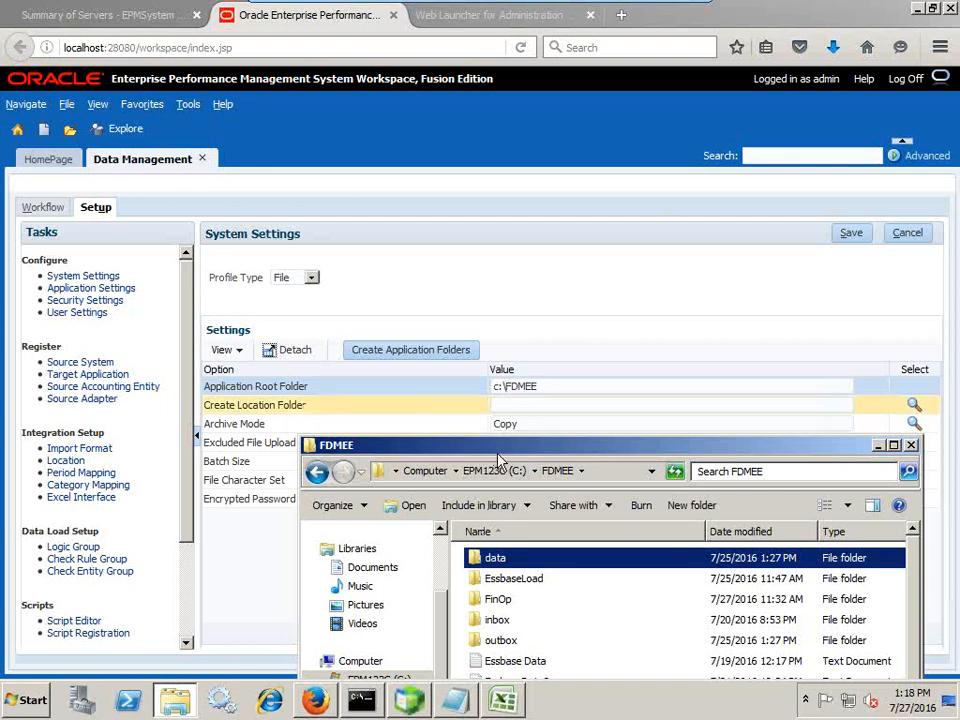
left_click(445, 358)
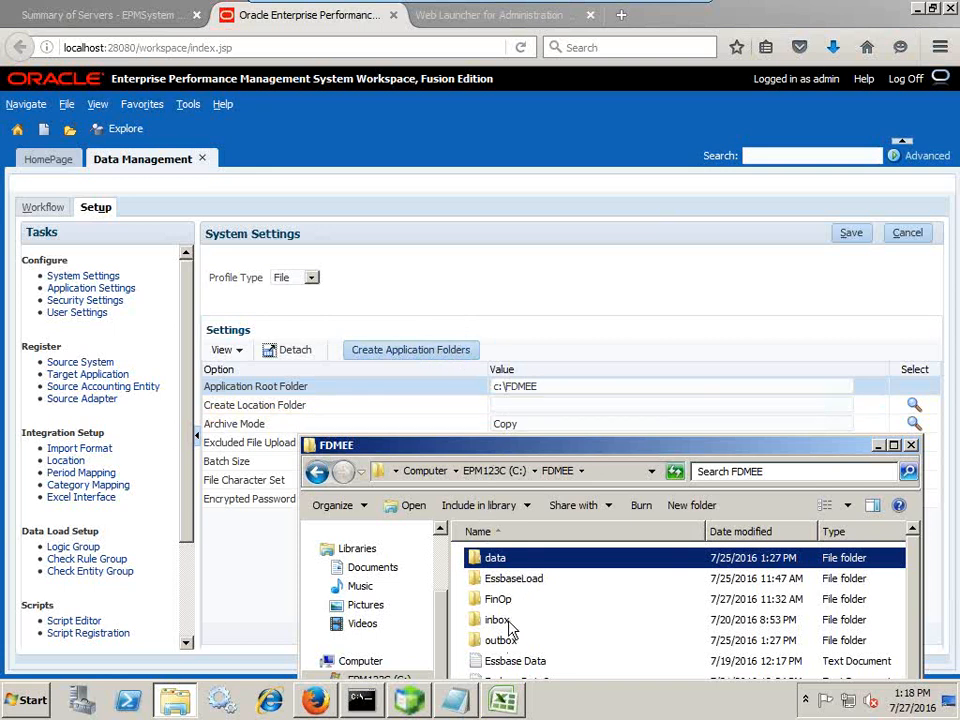
Open the Application Settings in Data Management and check the target application choices
left_click(125, 288)
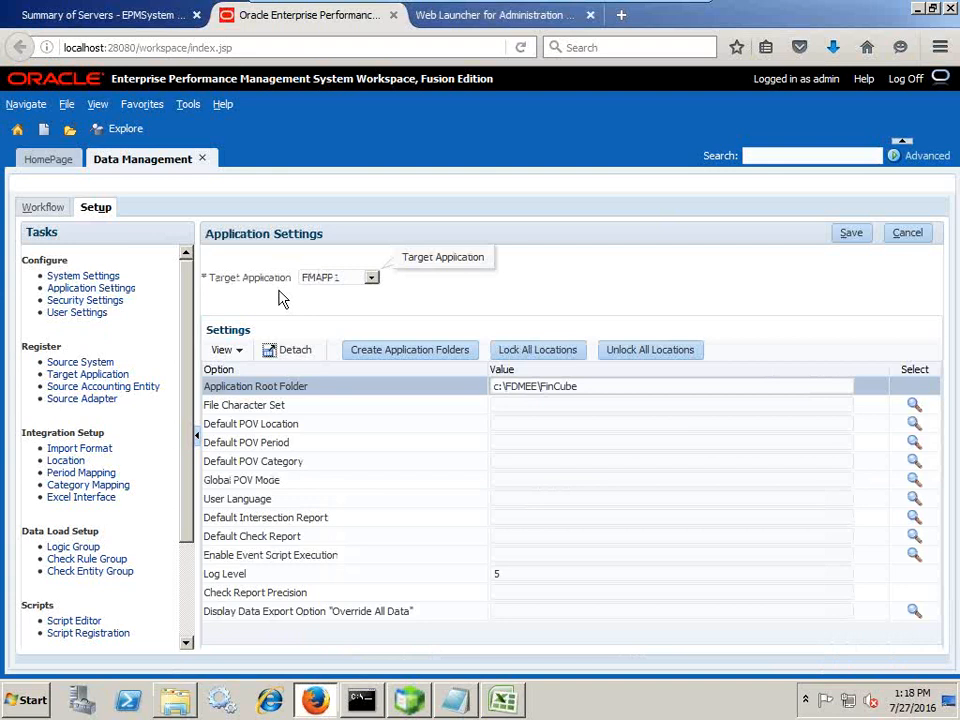
left_click(368, 277)
left_click(426, 282)
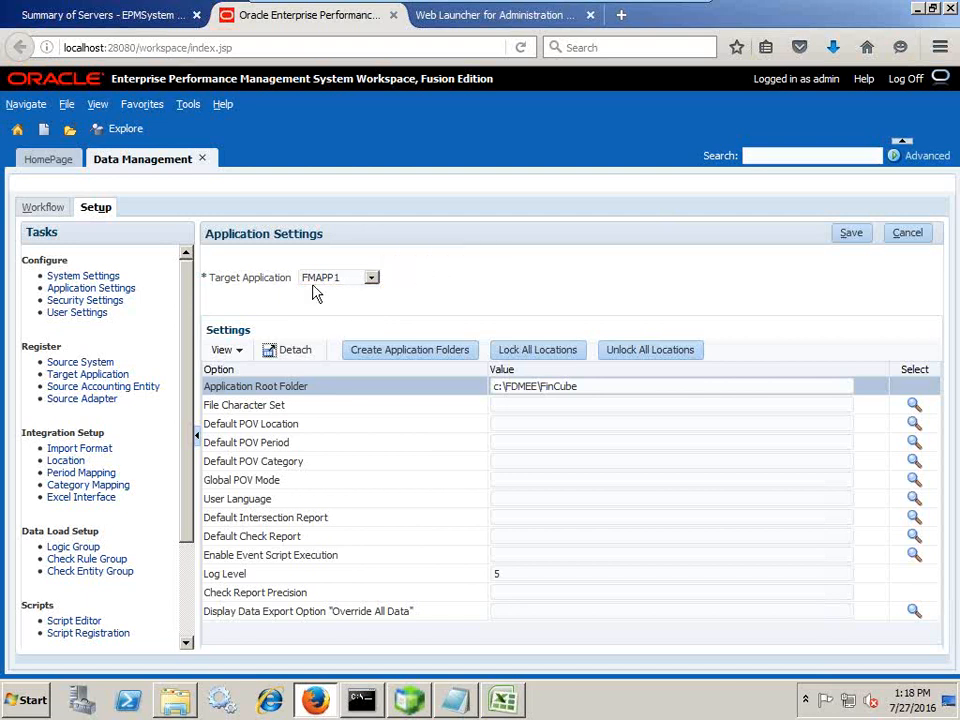
Open the Source System registration and review the details of the File source system
left_click(88, 366)
mouse_move(38, 345)
left_mouse_down()
mouse_move(64, 345)
mouse_move(22, 357)
mouse_move(22, 346)
mouse_move(29, 350)
left_mouse_up()
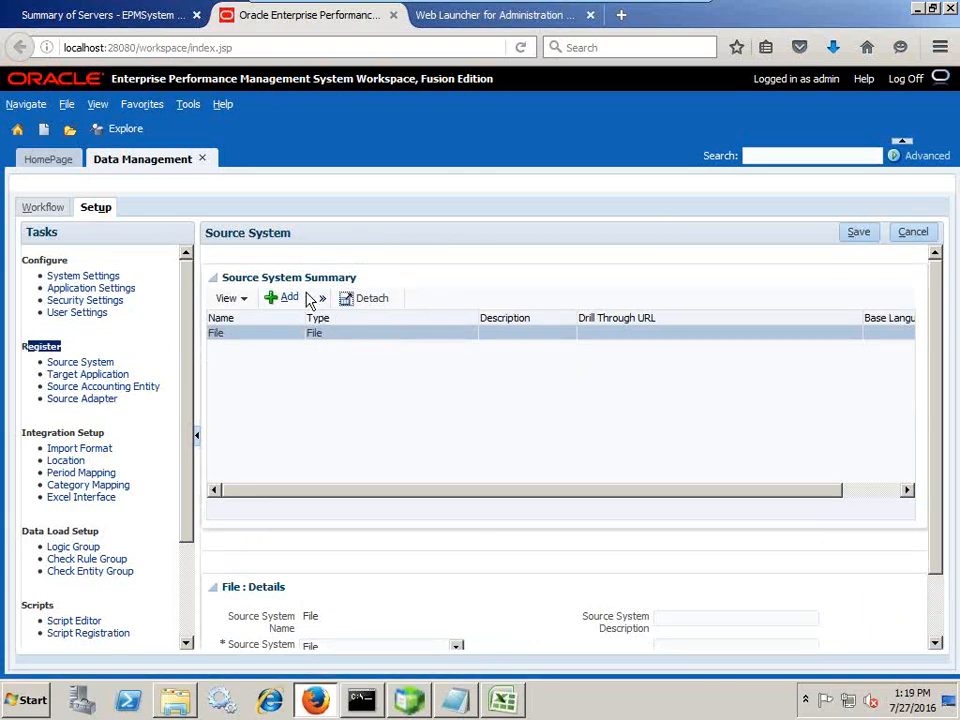
scroll(396, 418, "down", 2)
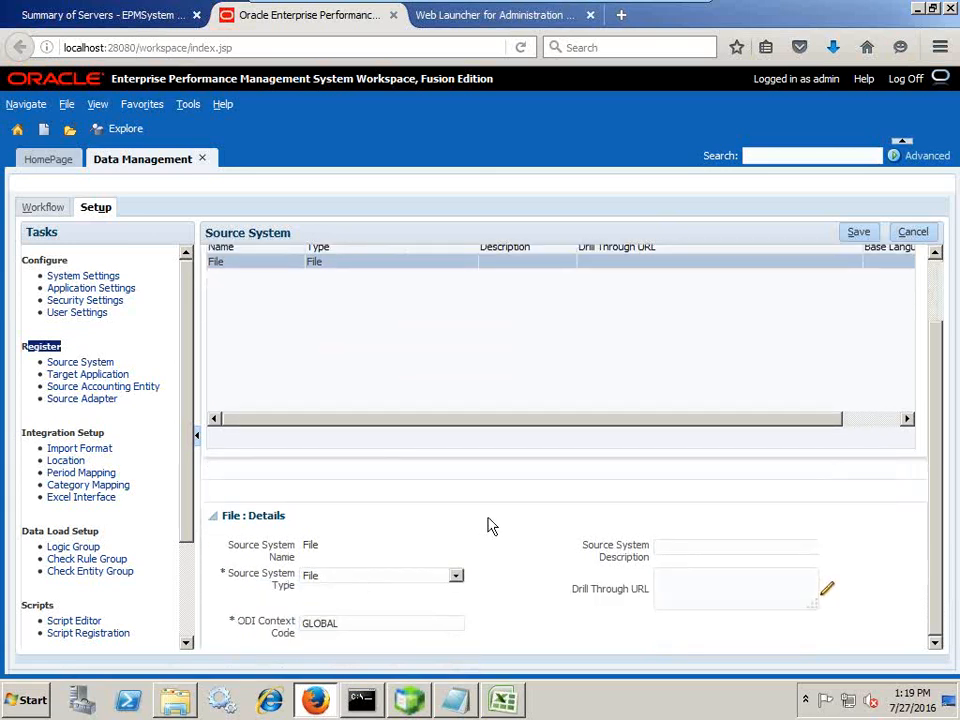
scroll(487, 525, "up", 2)
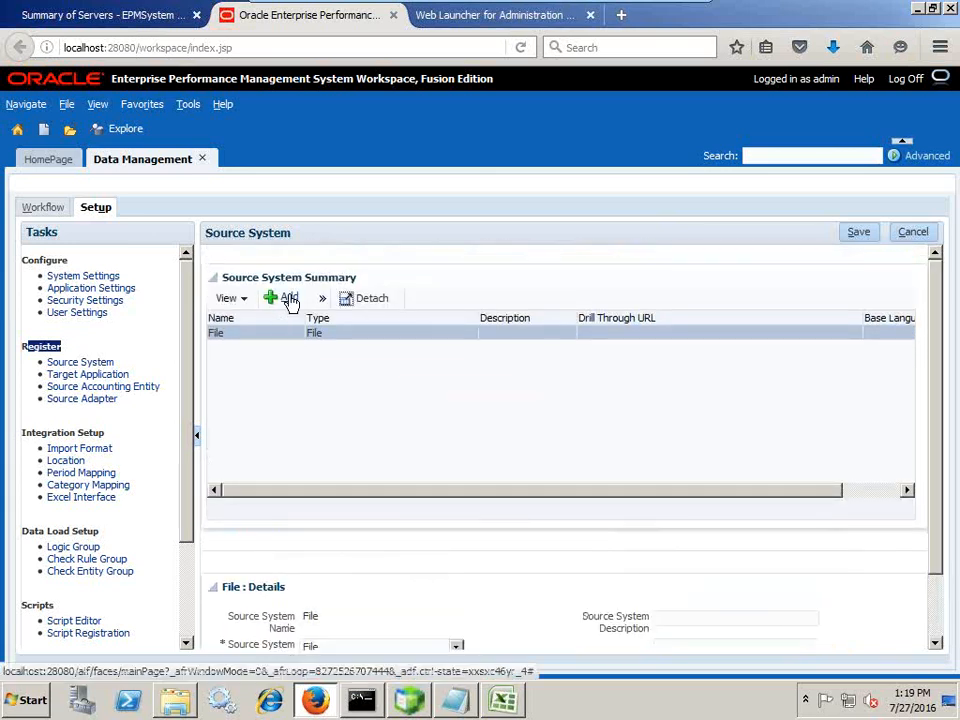
Examine the available source system types in a new source system entry, and discard the entry
left_click(289, 302)
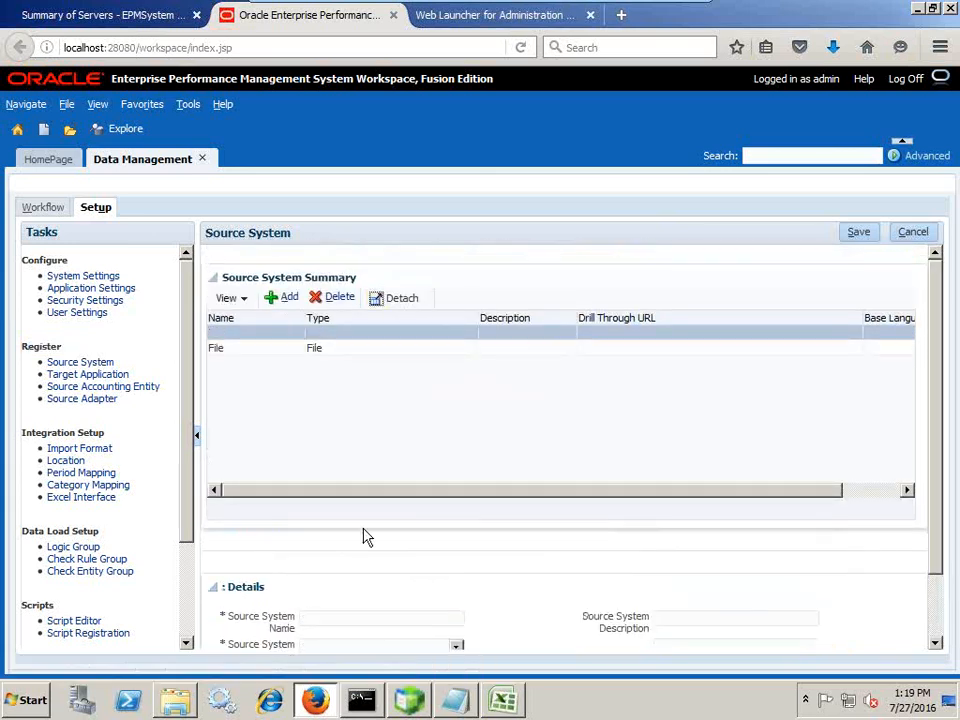
scroll(440, 580, "down", 2)
left_click(424, 581)
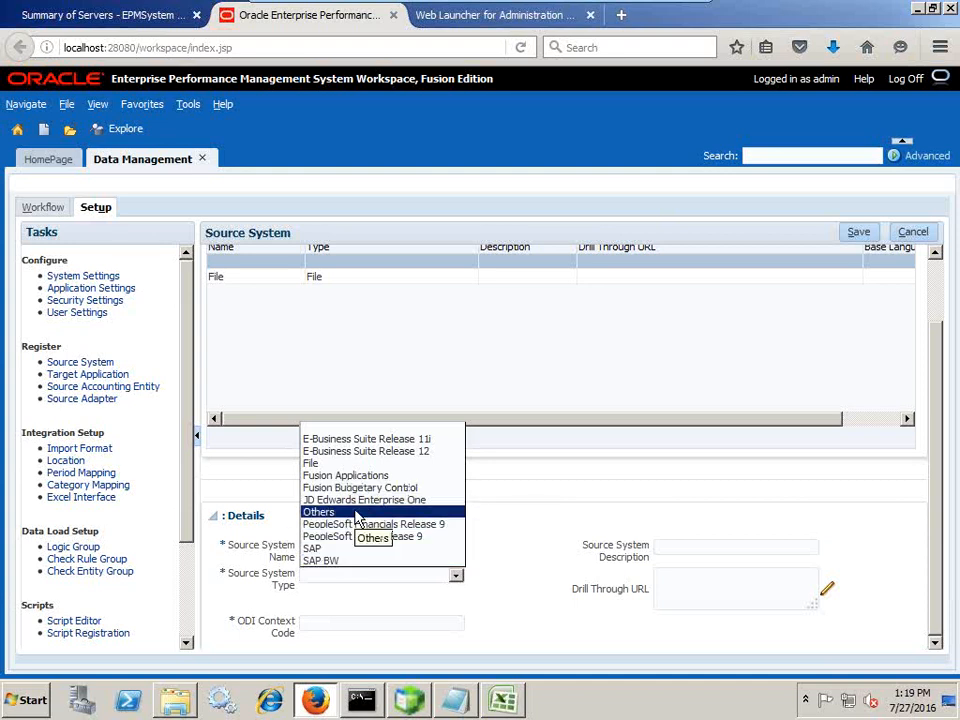
left_click(541, 507)
left_click(366, 583)
left_click(544, 542)
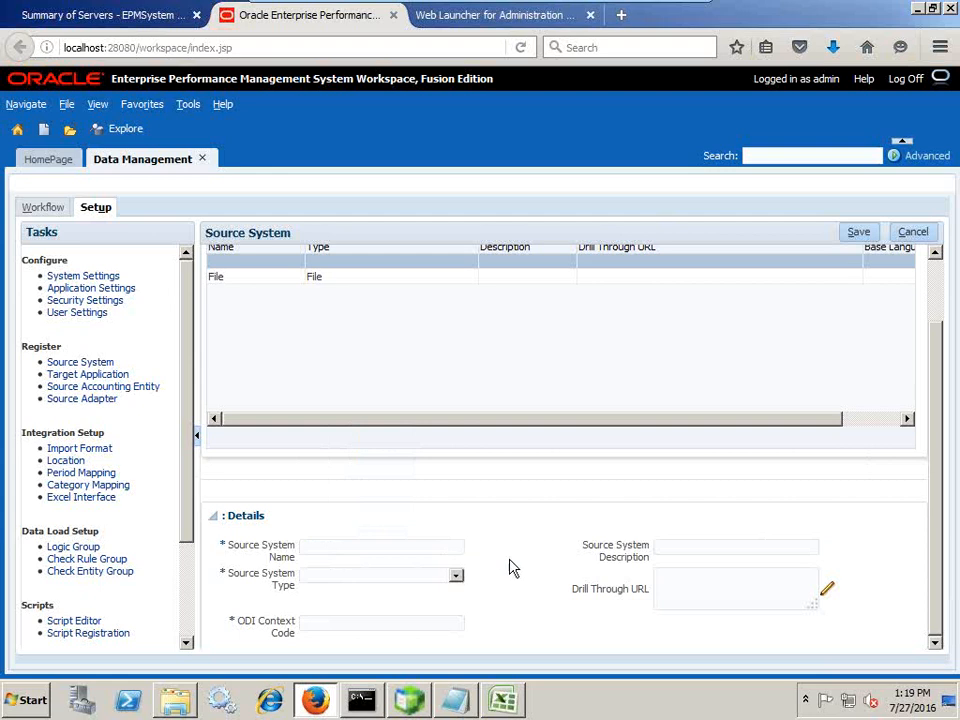
scroll(530, 561, "up", 2)
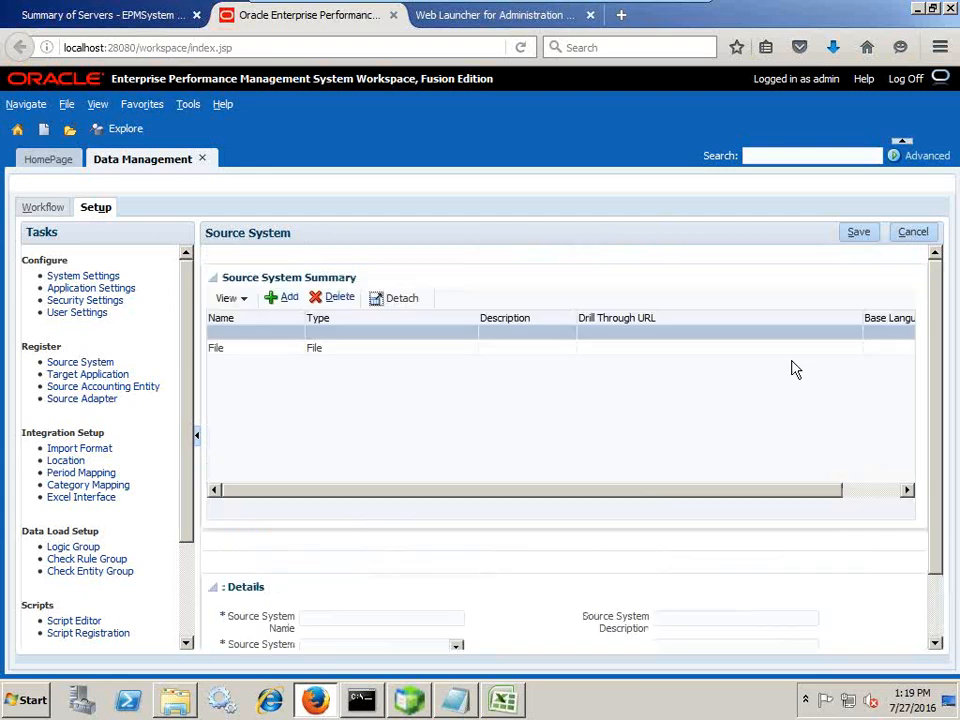
left_click(913, 234)
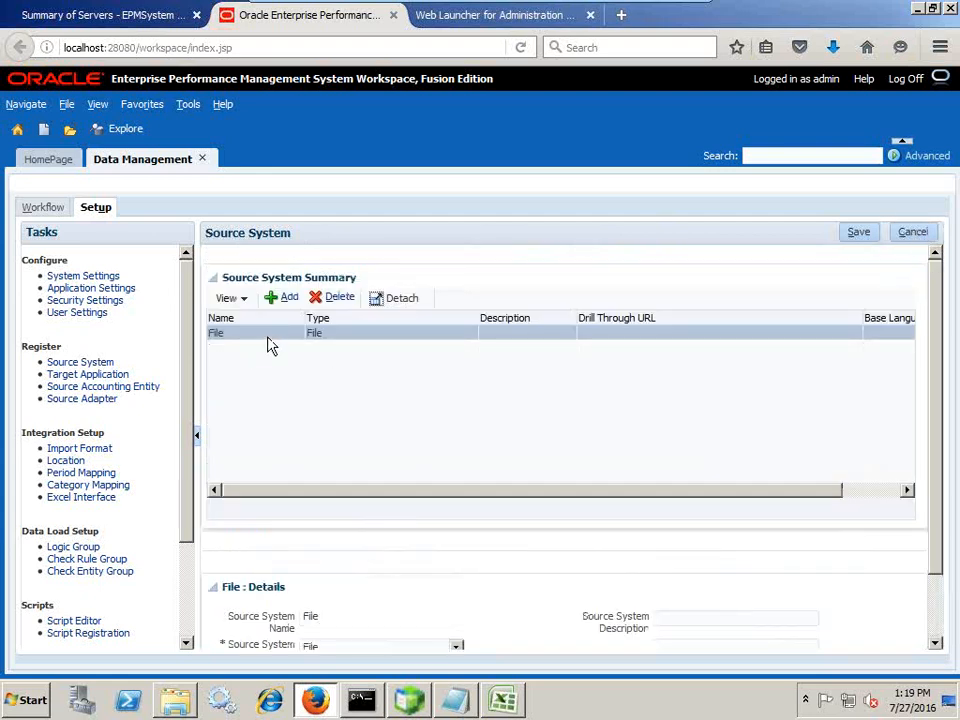
Add the Essbase application FinOps-FinDB as a new target application
left_click(108, 377)
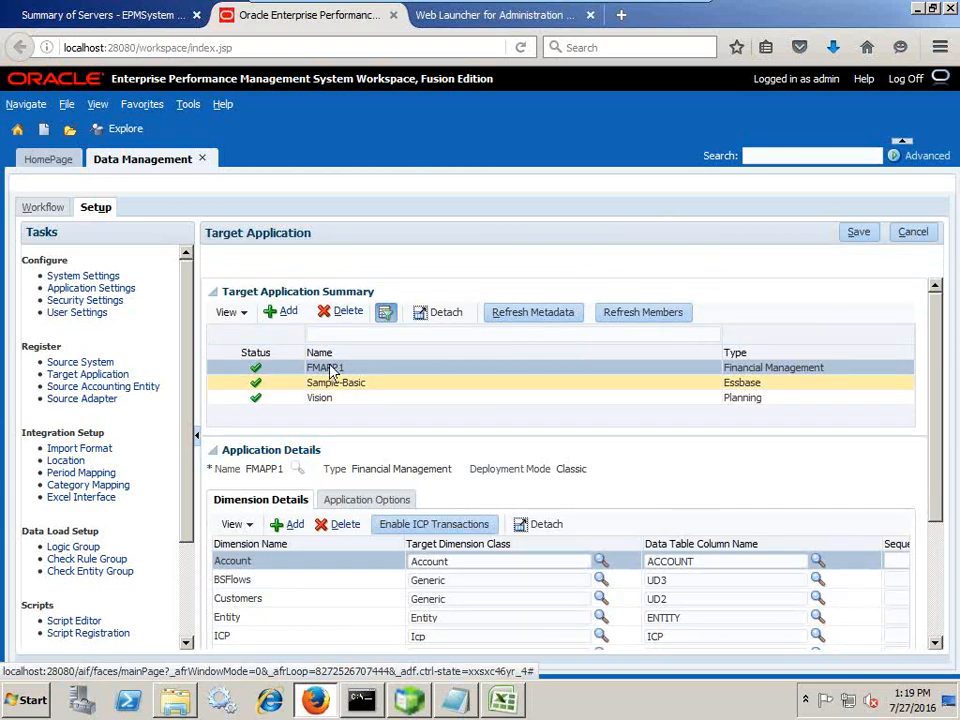
left_click(287, 313)
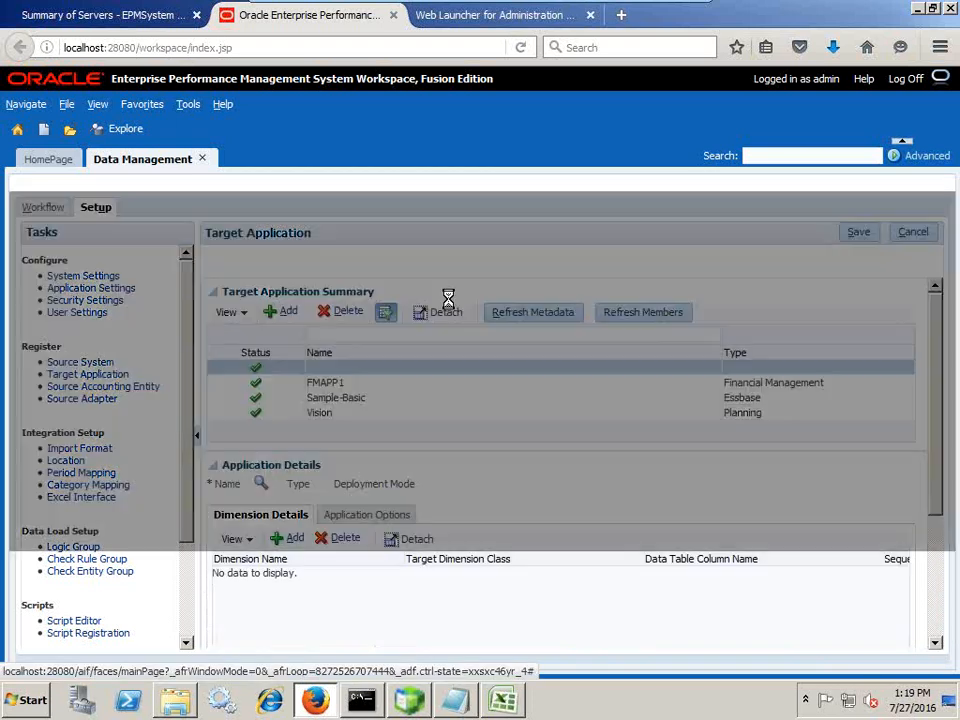
left_click(457, 285)
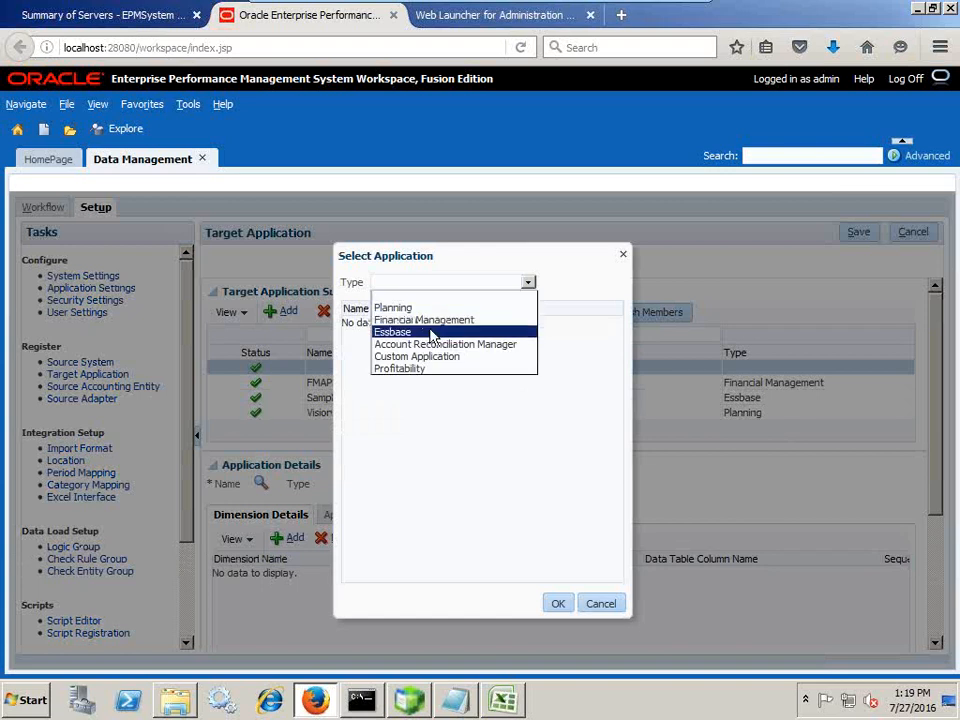
left_click(426, 333)
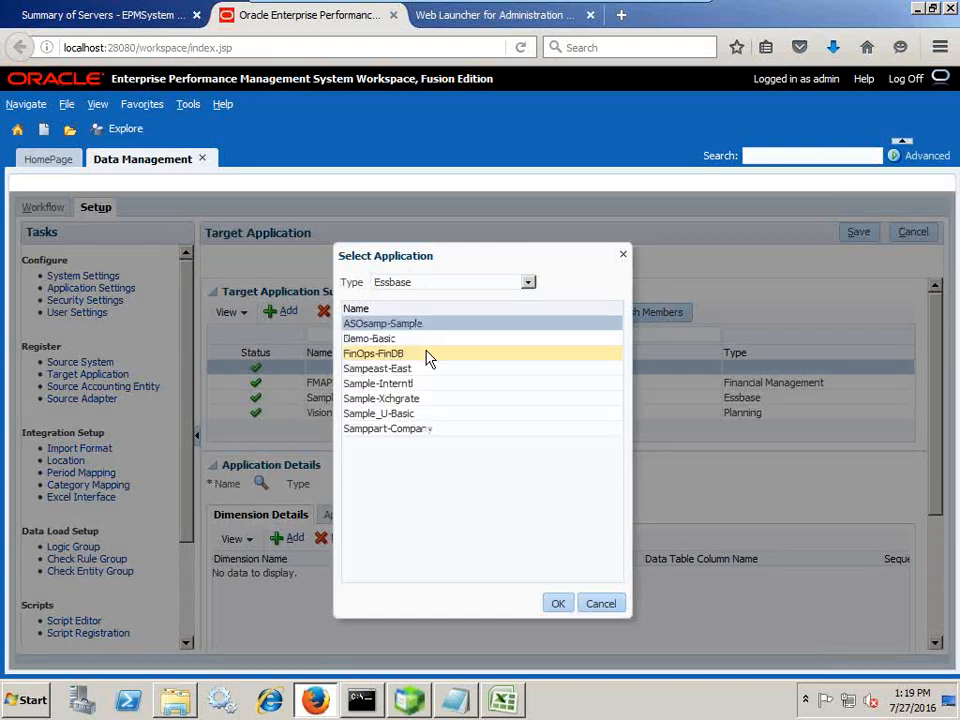
left_click(428, 355)
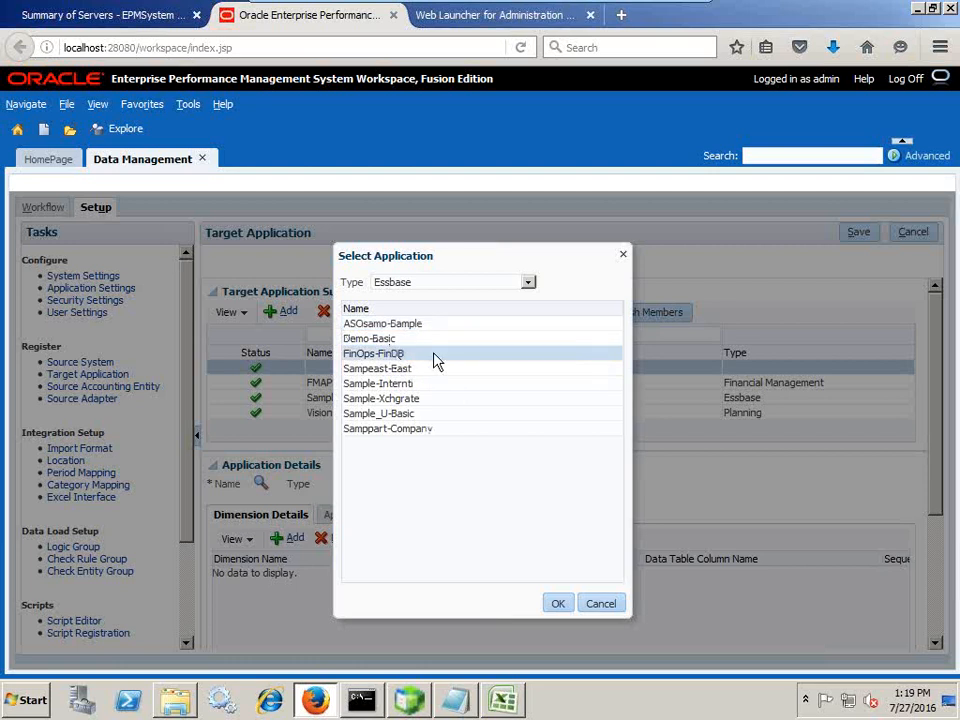
left_click(557, 604)
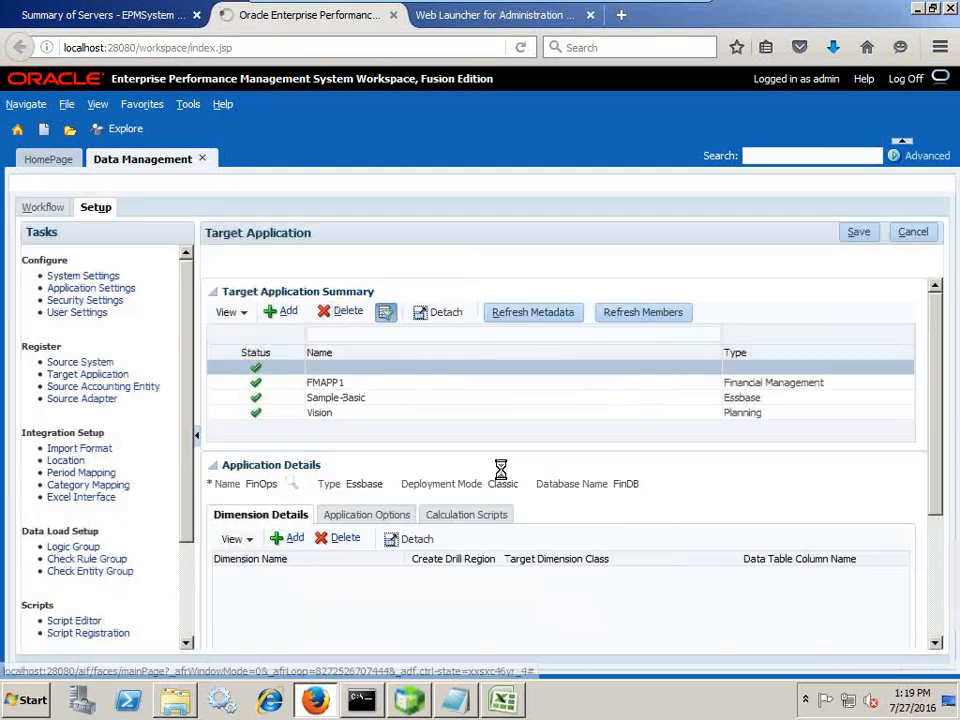
Enter FinCube in the name filter of the target application summary and save the new target application
left_click(355, 333)
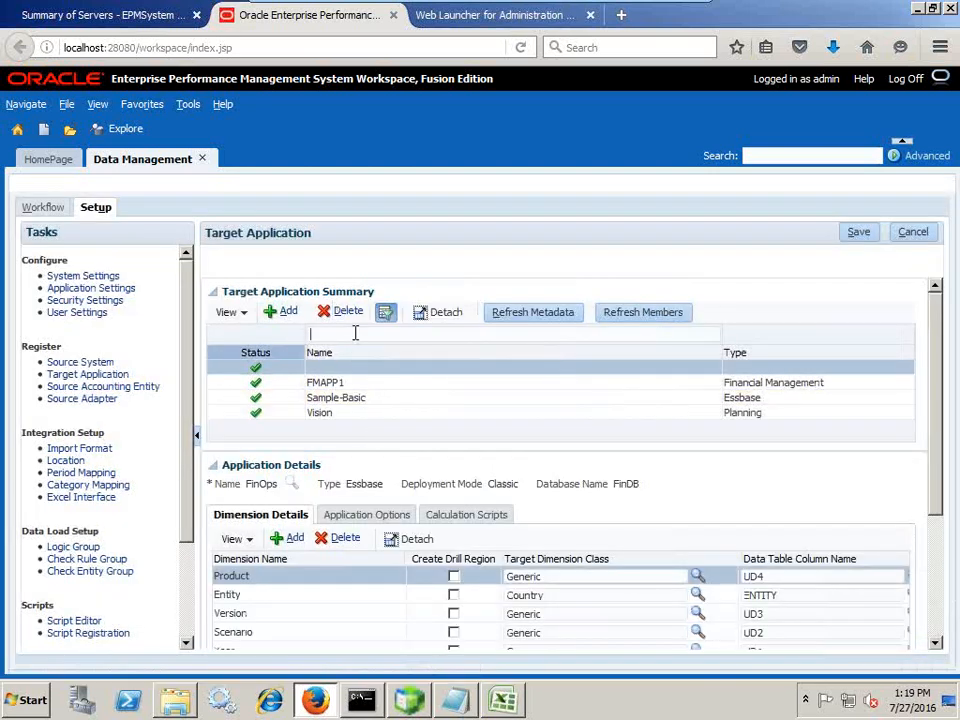
type("FinCube")
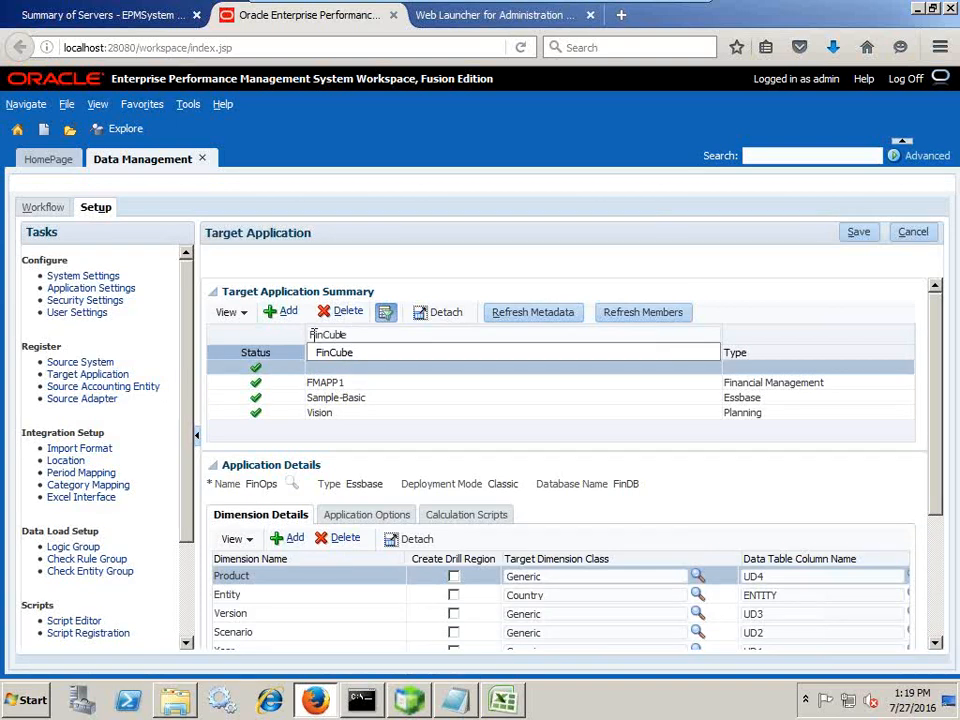
left_click(821, 308)
left_click(868, 236)
Review the FinOps application's dimension names, target dimension classes and data table columns, and save the target application again
scroll(632, 557, "down", 2)
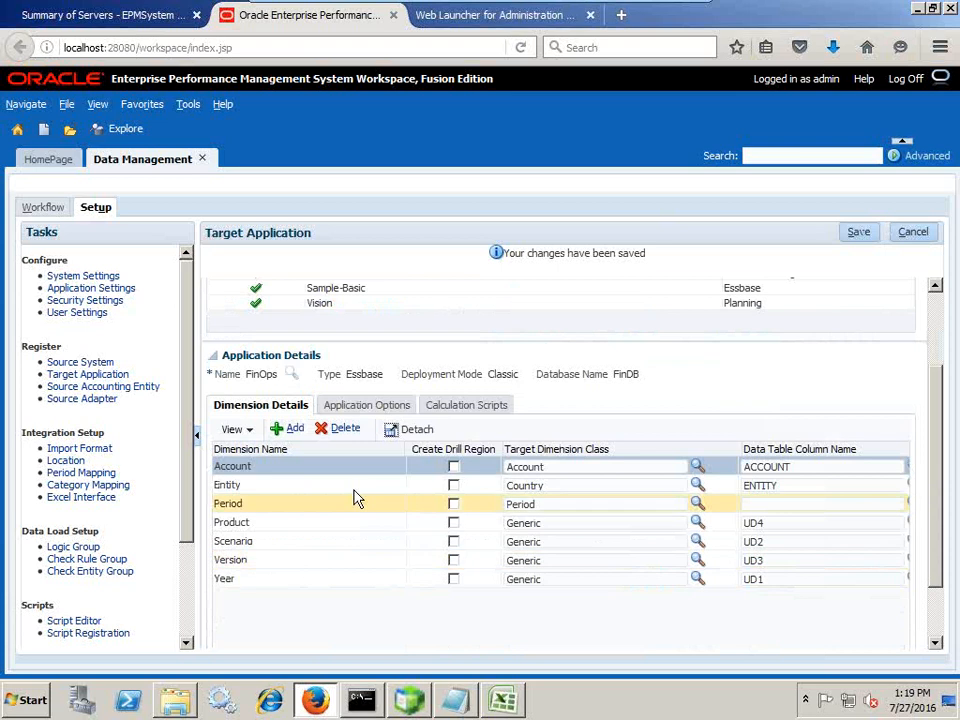
scroll(356, 399, "up", 1)
scroll(307, 521, "down", 2)
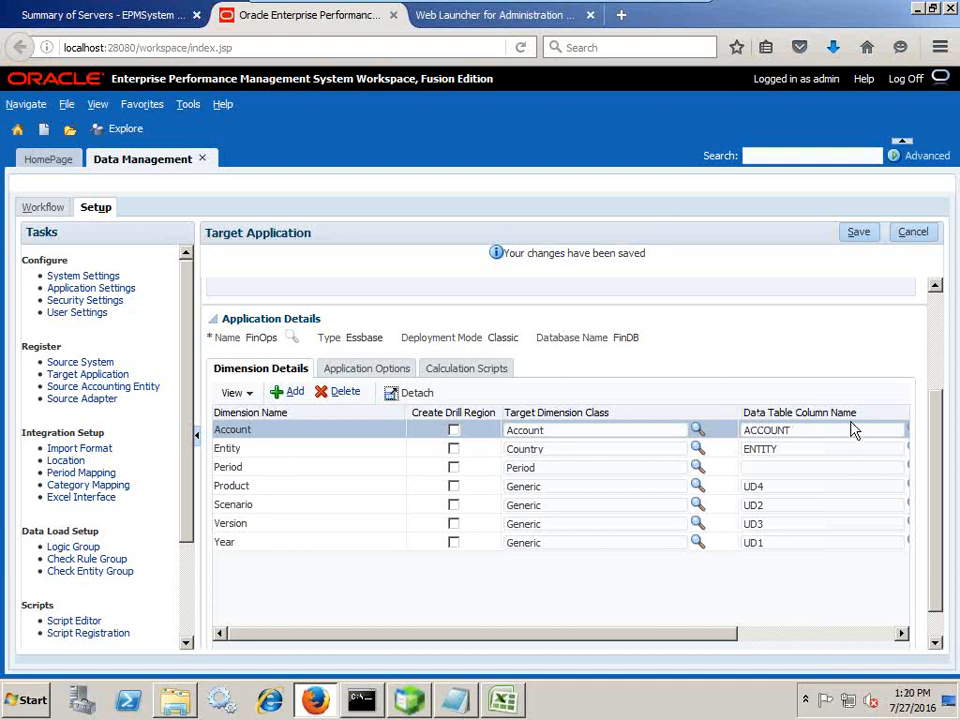
left_click_drag(724, 635, 589, 639)
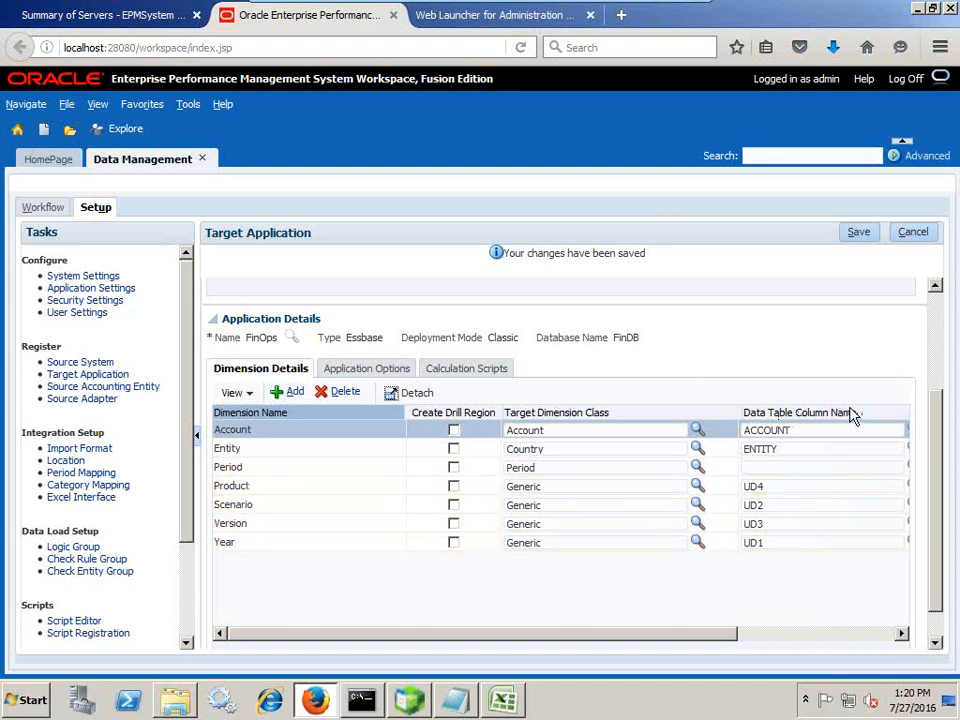
left_click(866, 234)
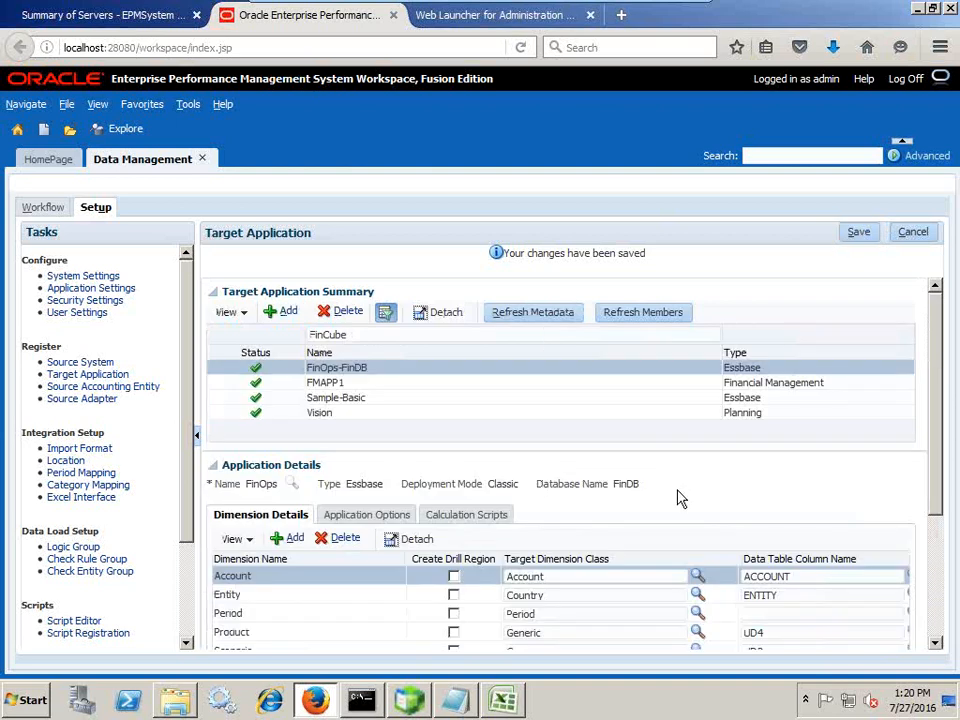
scroll(677, 490, "down", 2)
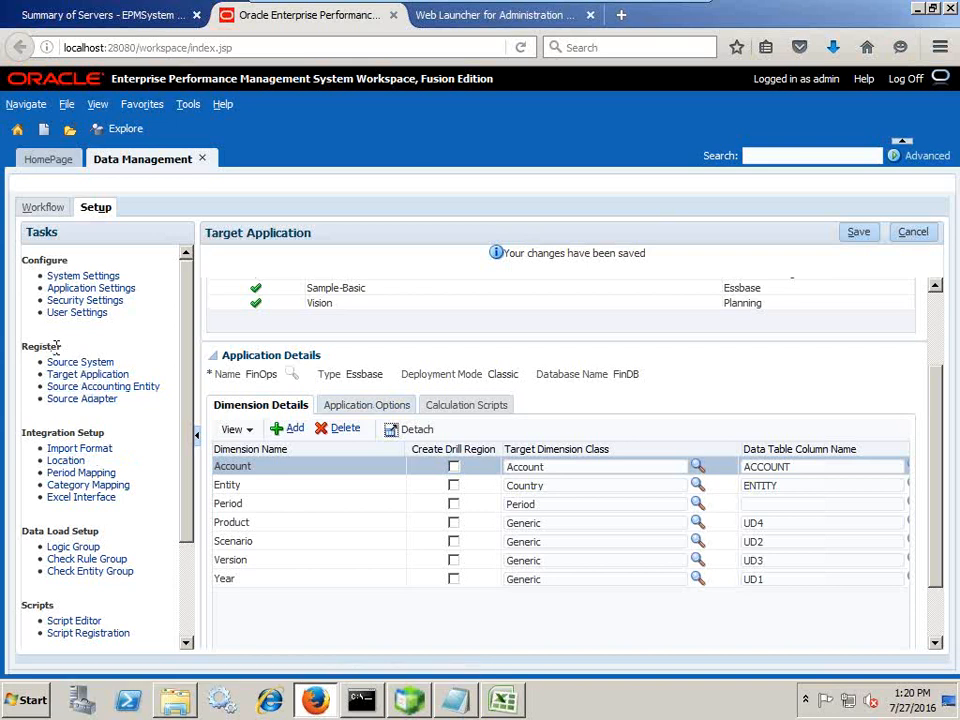
Point out the Register task group and open the Import Format setup
left_click_drag(57, 350, 28, 353)
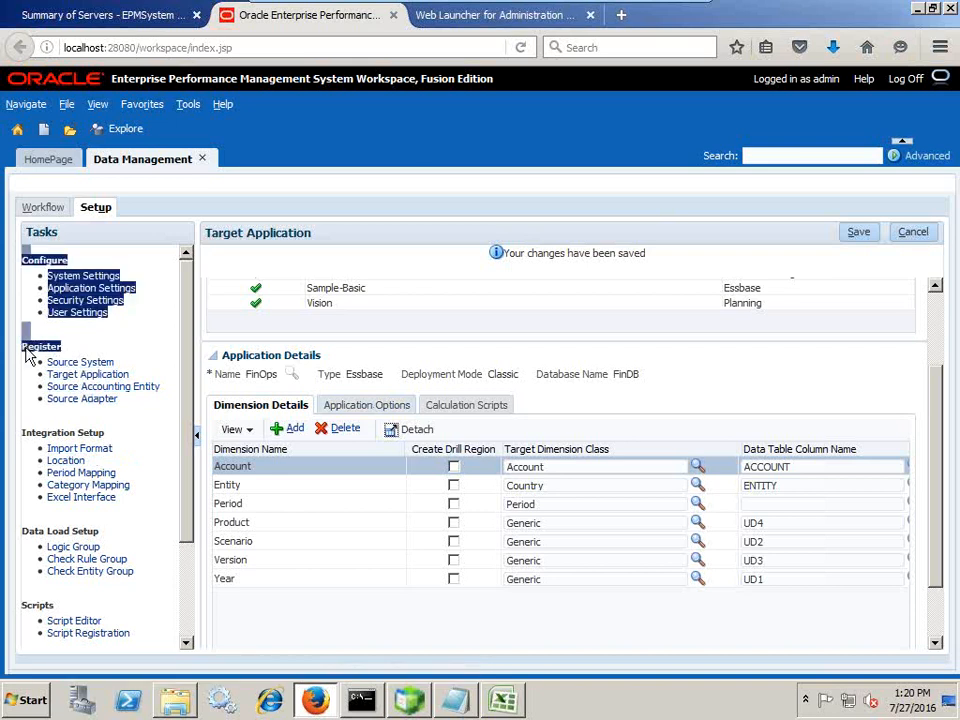
left_click(47, 344)
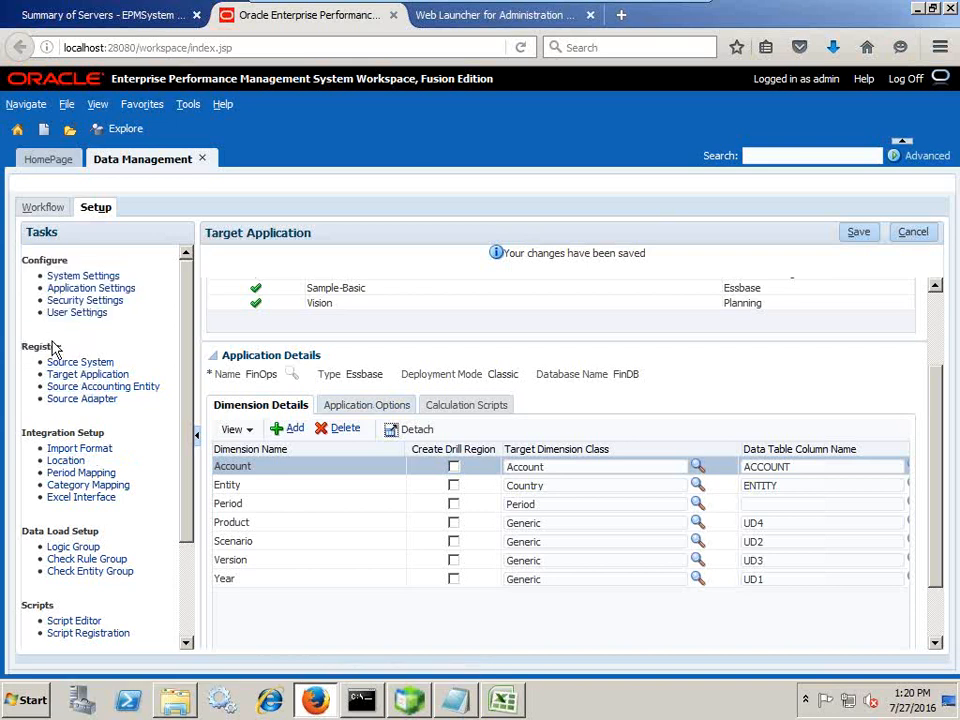
left_click(105, 450)
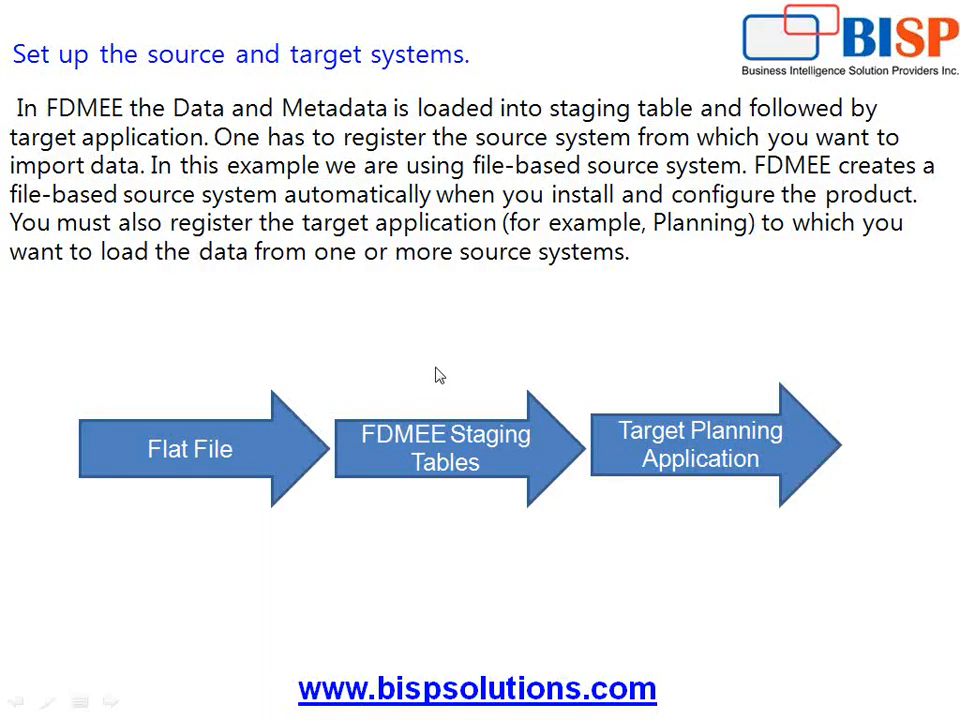
Switch from the slides back to Data Management and add a new import format named FinCube
scroll(440, 372, "up", 1)
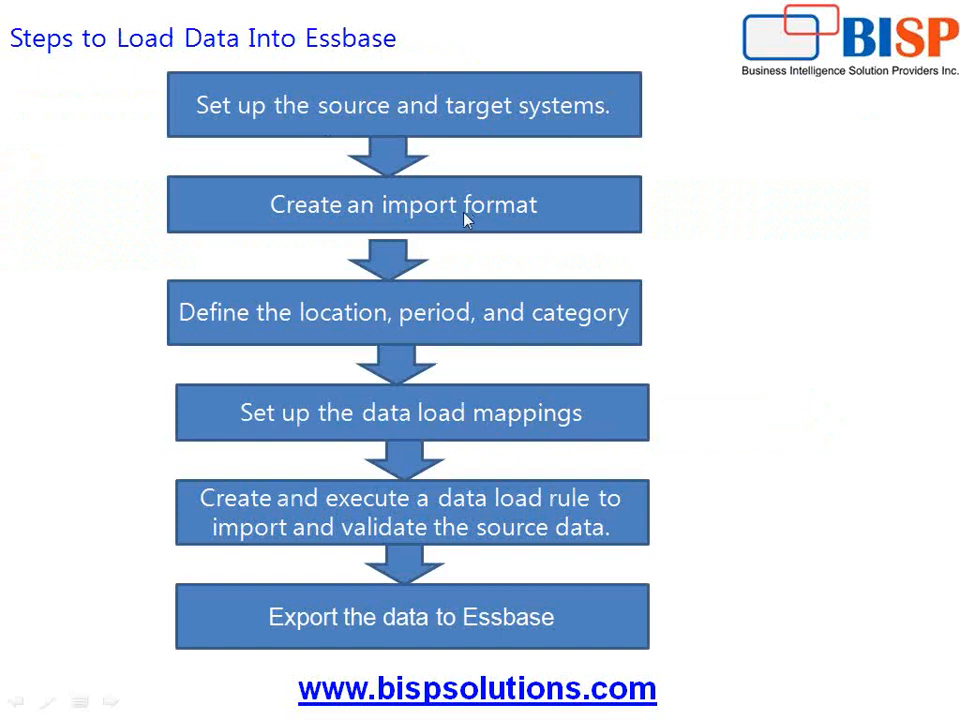
key("alt+Tab")
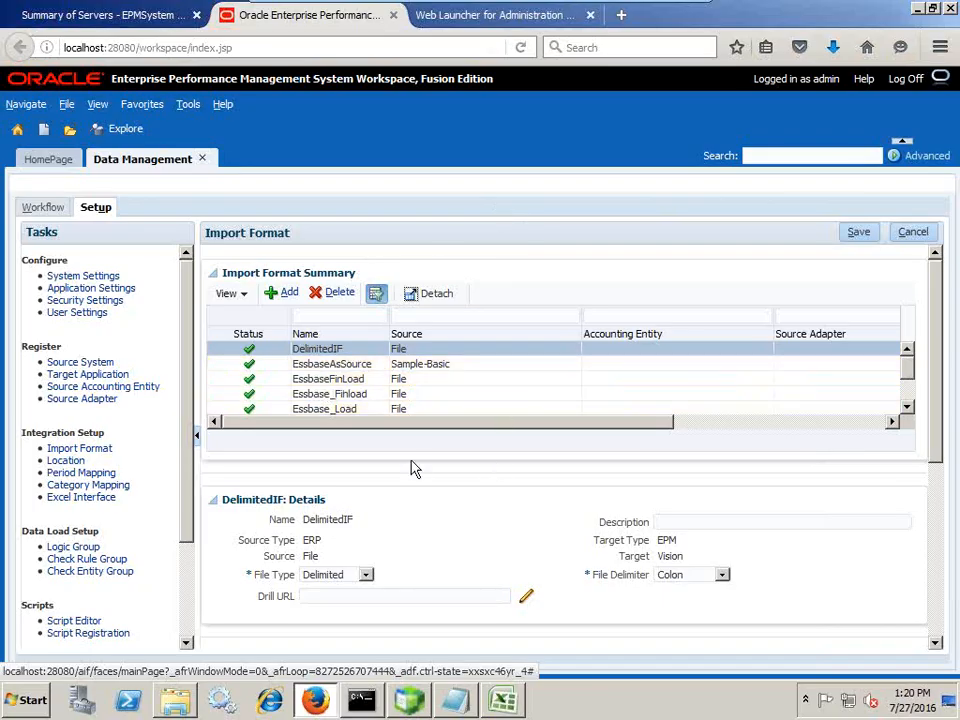
left_click(287, 291)
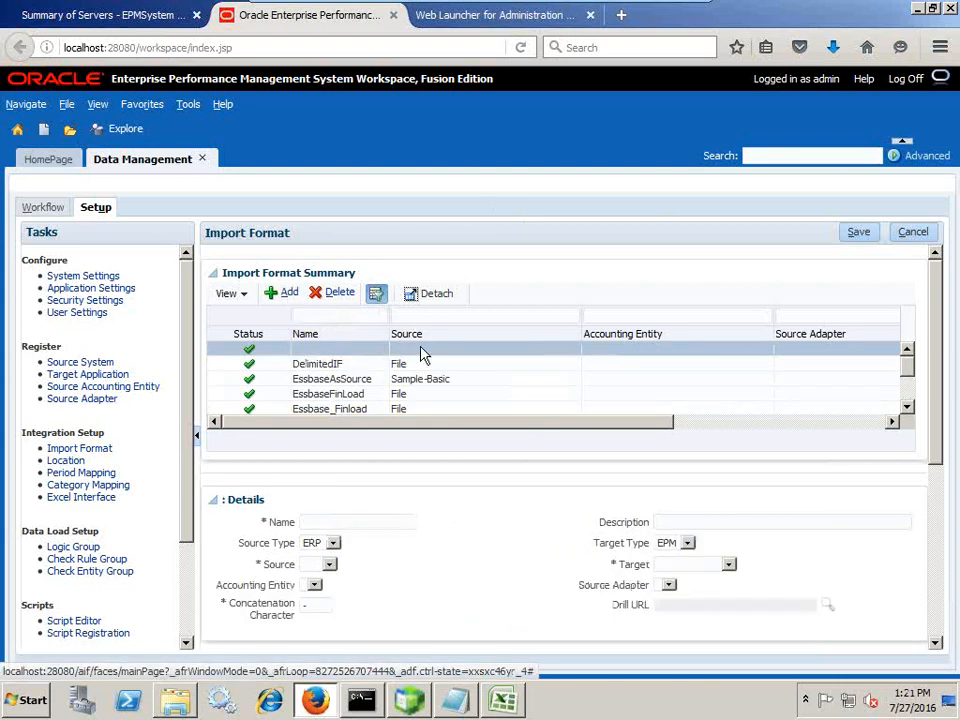
left_click(333, 544)
left_click(333, 557)
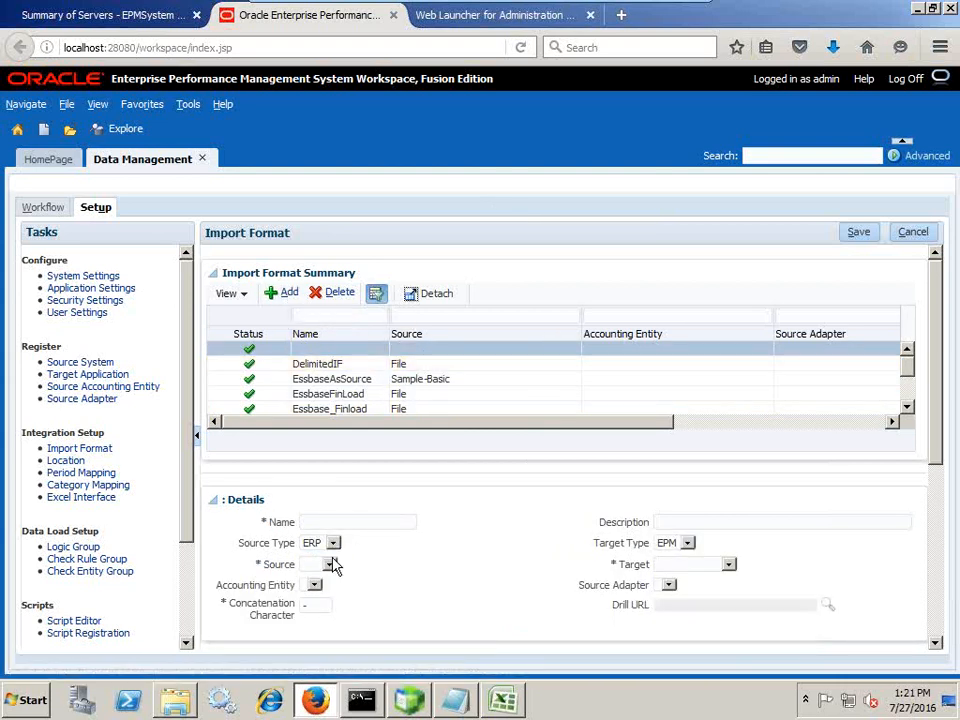
left_click(338, 522)
type("Fin")
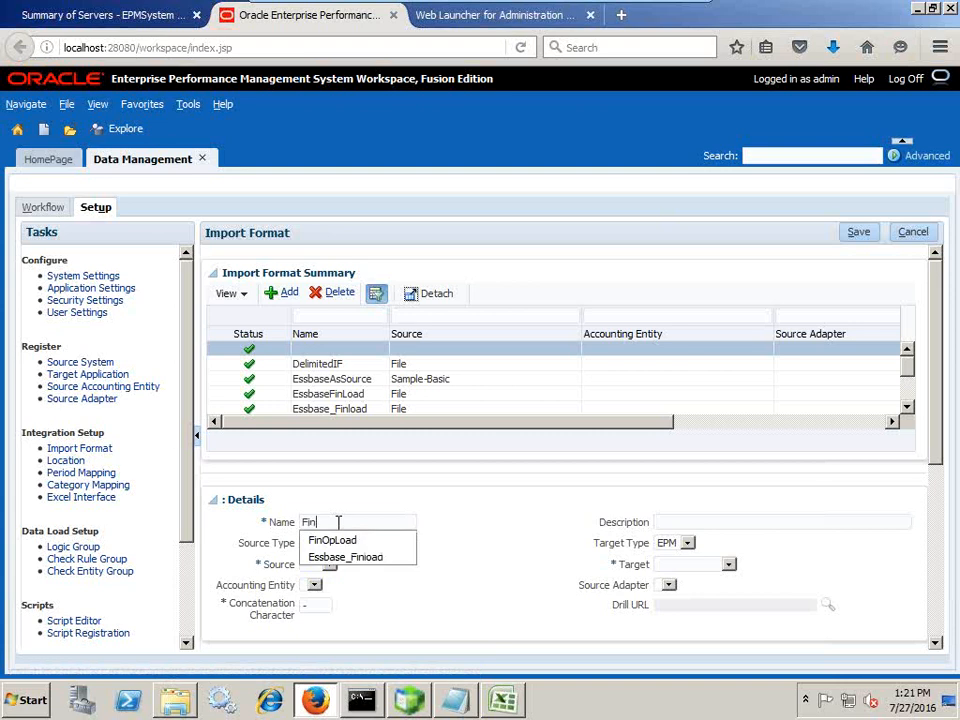
type("Cube")
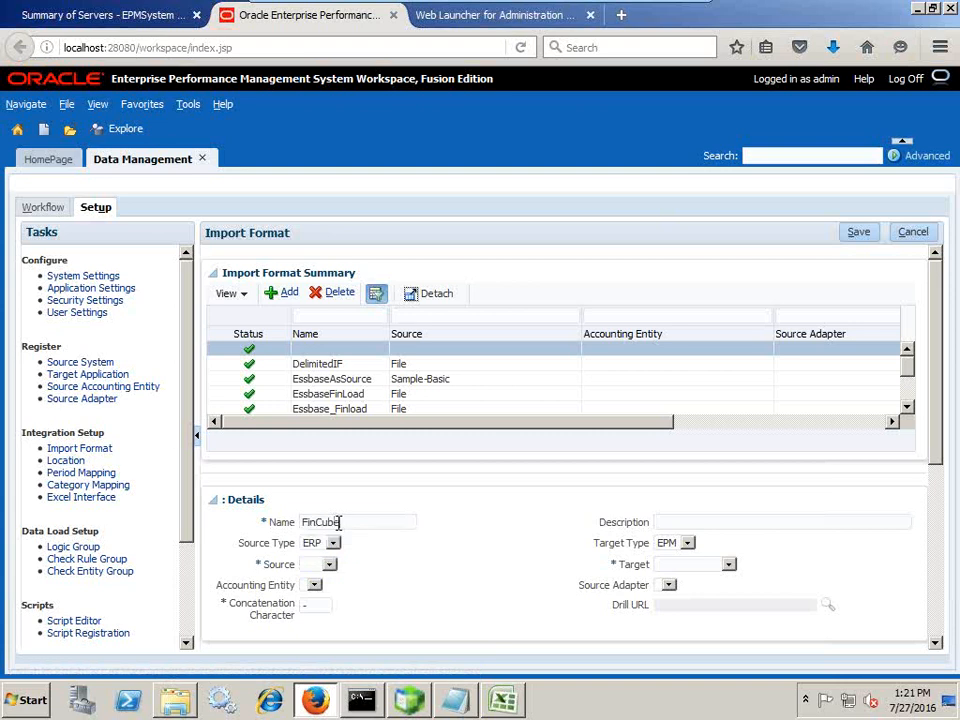
Set the FinCube import format's source to File and its target to FinOps-FinDB
left_click(325, 564)
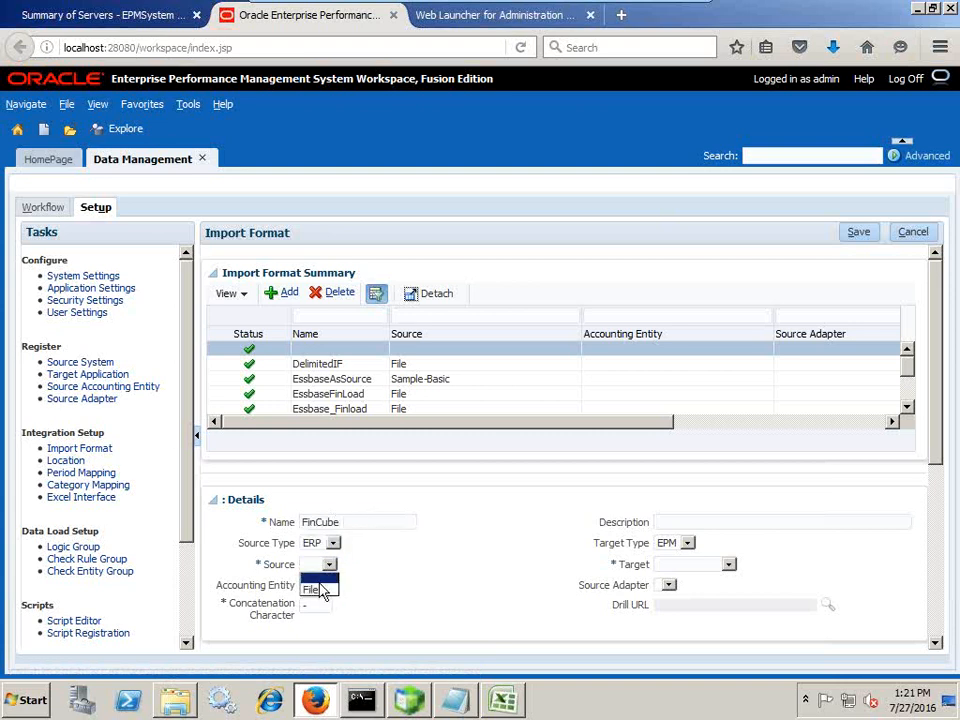
left_click(319, 588)
left_click(328, 565)
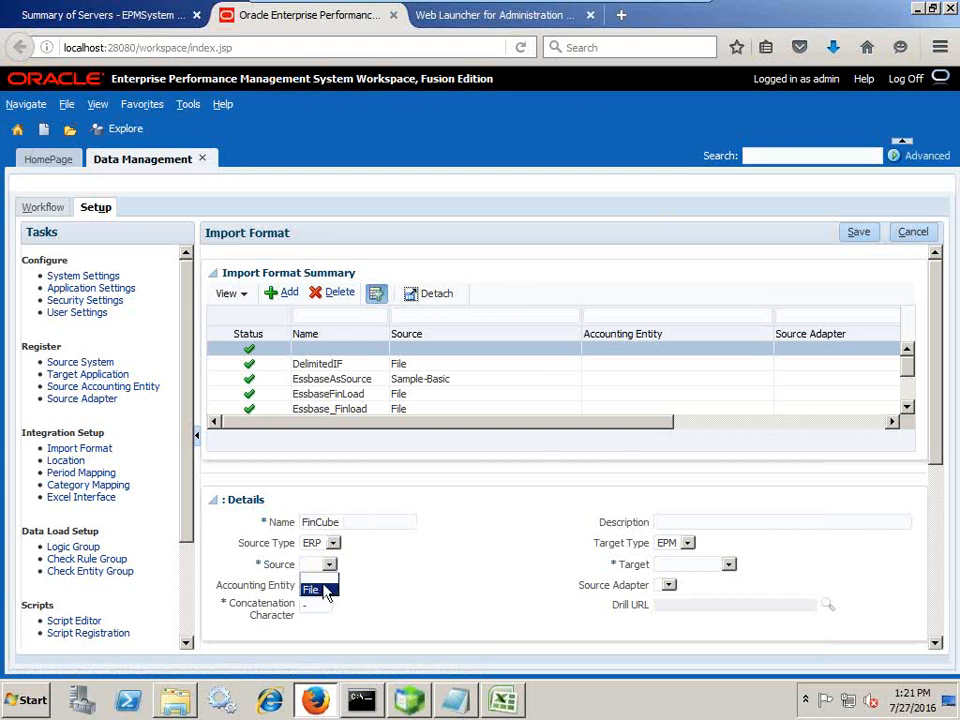
left_click(322, 589)
left_click(674, 570)
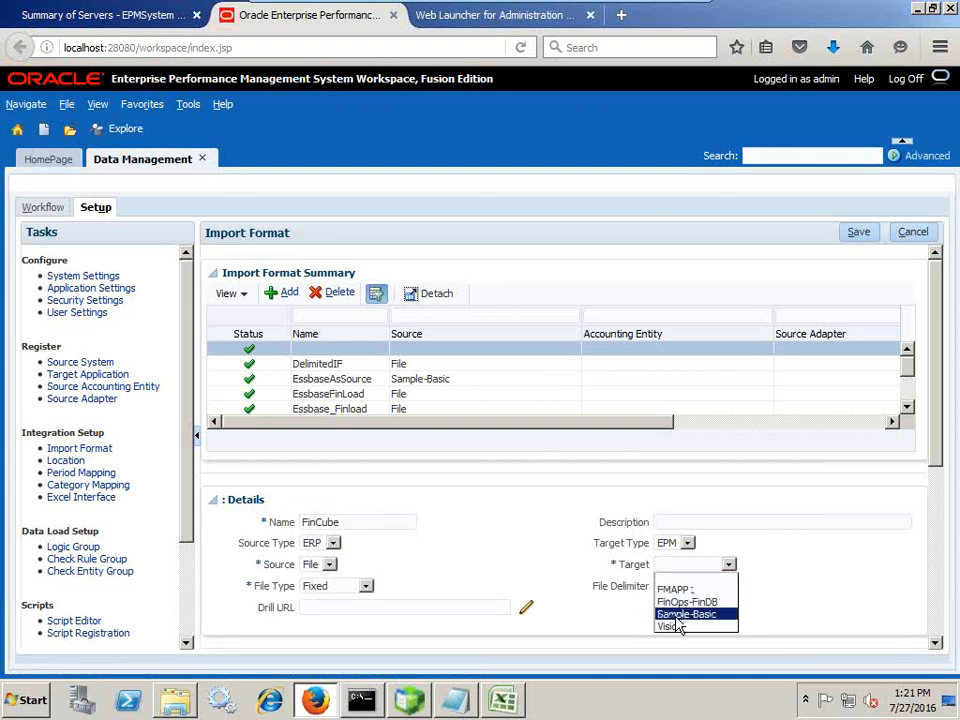
left_click(682, 604)
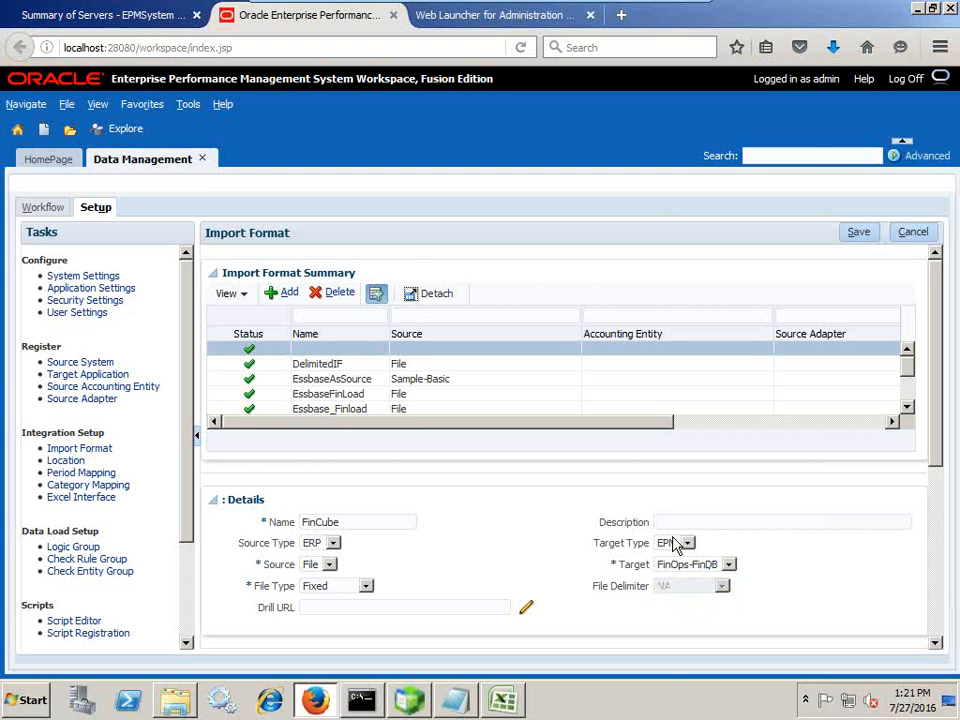
Set the file type to Delimited with a comma delimiter, matching the NetIncome file, and save the FinCube import format
left_click(366, 586)
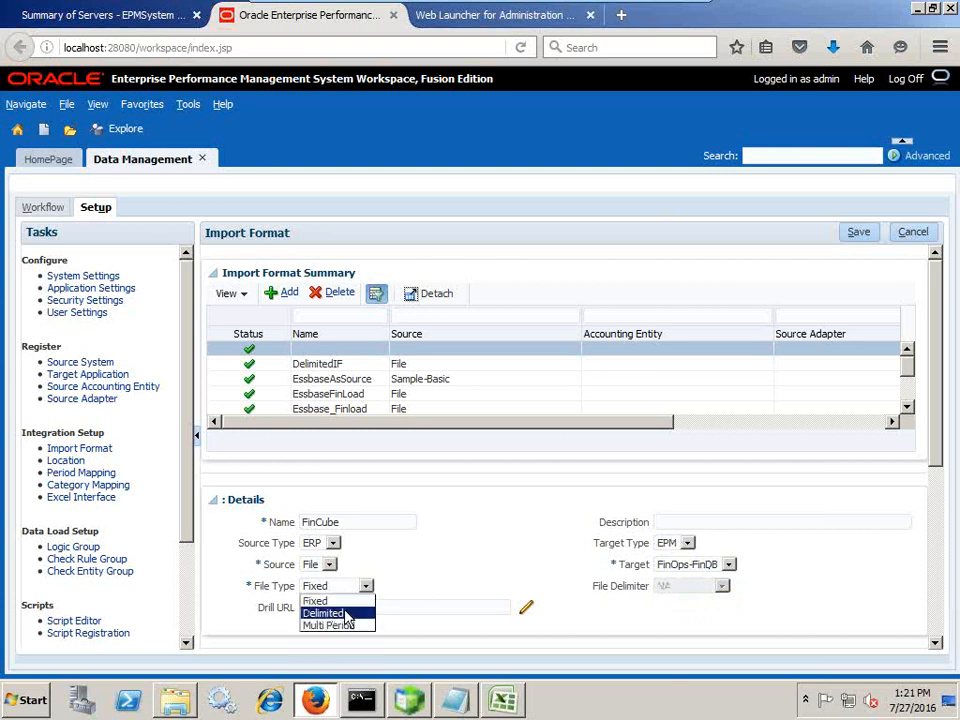
left_click(348, 612)
left_click(456, 697)
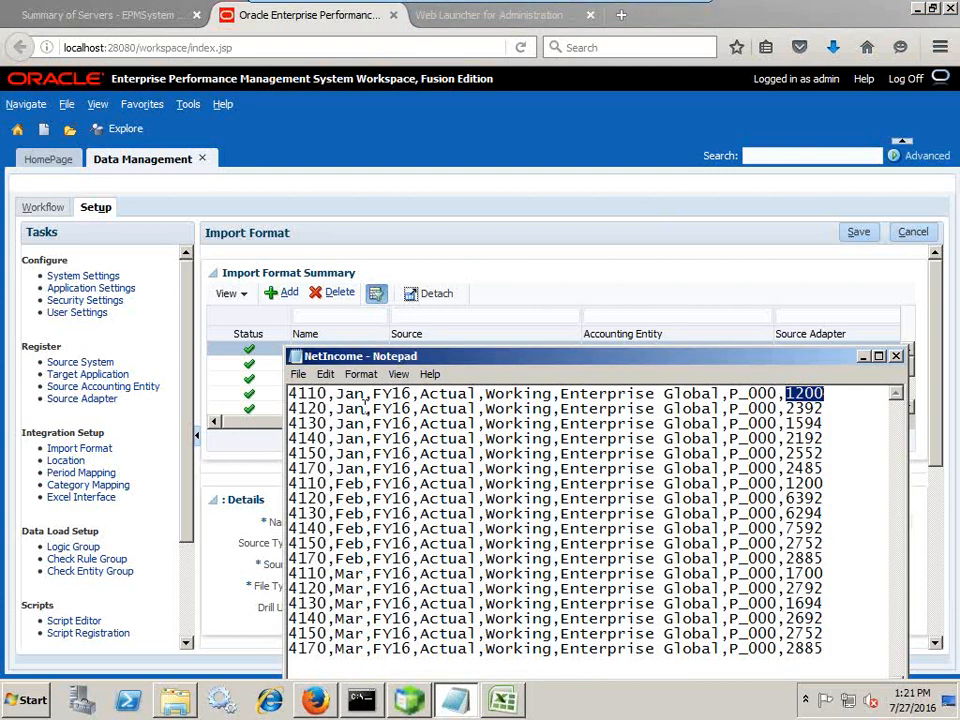
left_click_drag(365, 408, 372, 409)
left_click(541, 291)
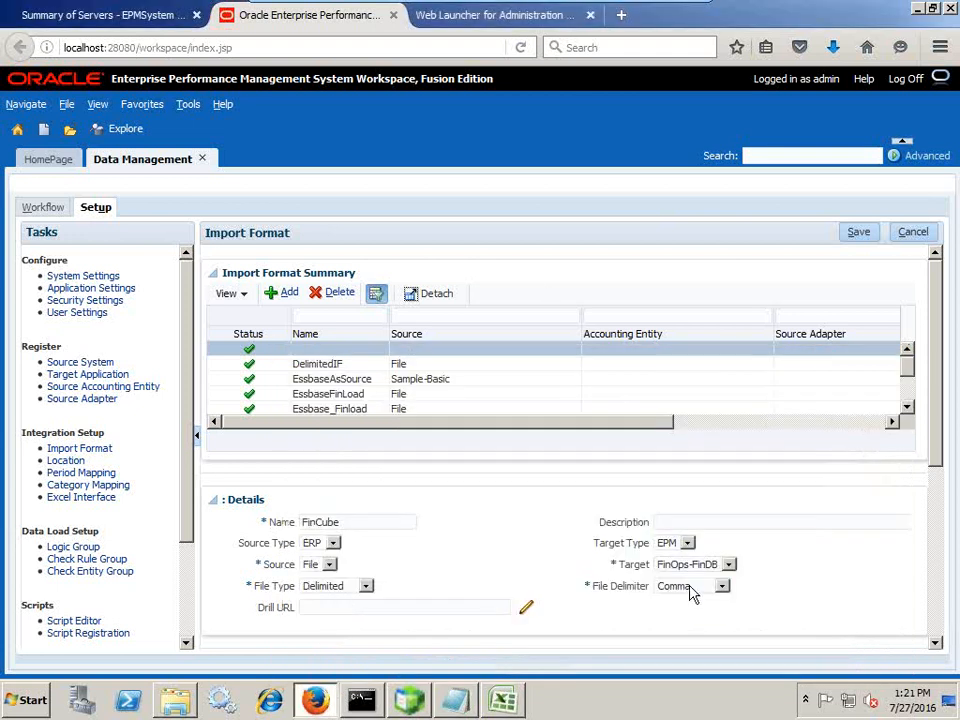
scroll(546, 563, "down", 3)
scroll(804, 438, "up", 3)
left_click(864, 236)
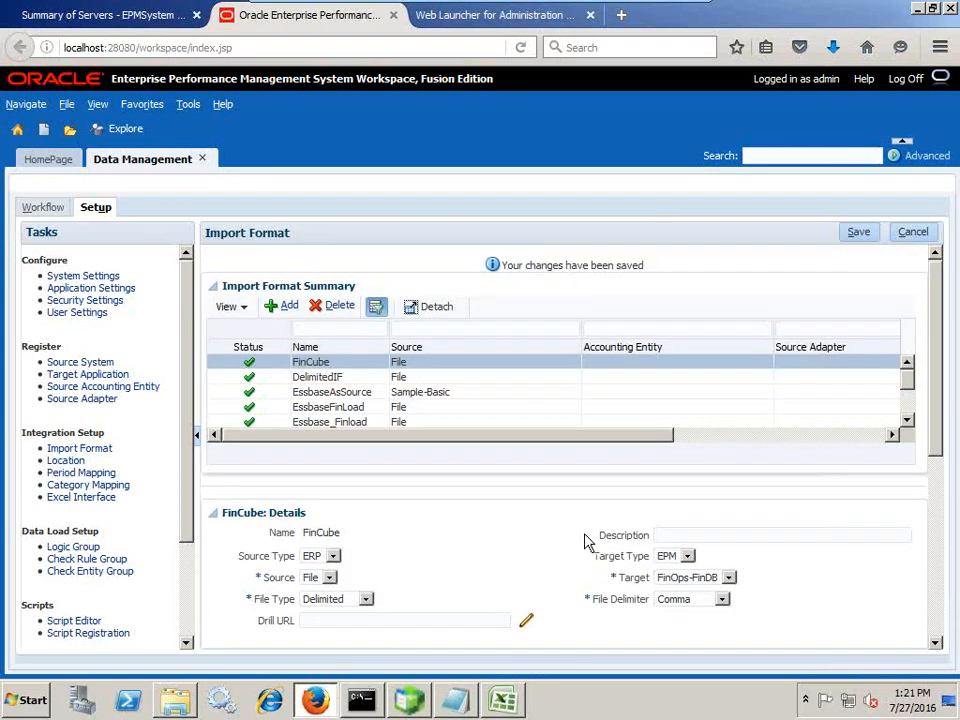
Using the NetIncome file as reference, map the Account target to source column Account with field number 1
scroll(486, 549, "down", 6)
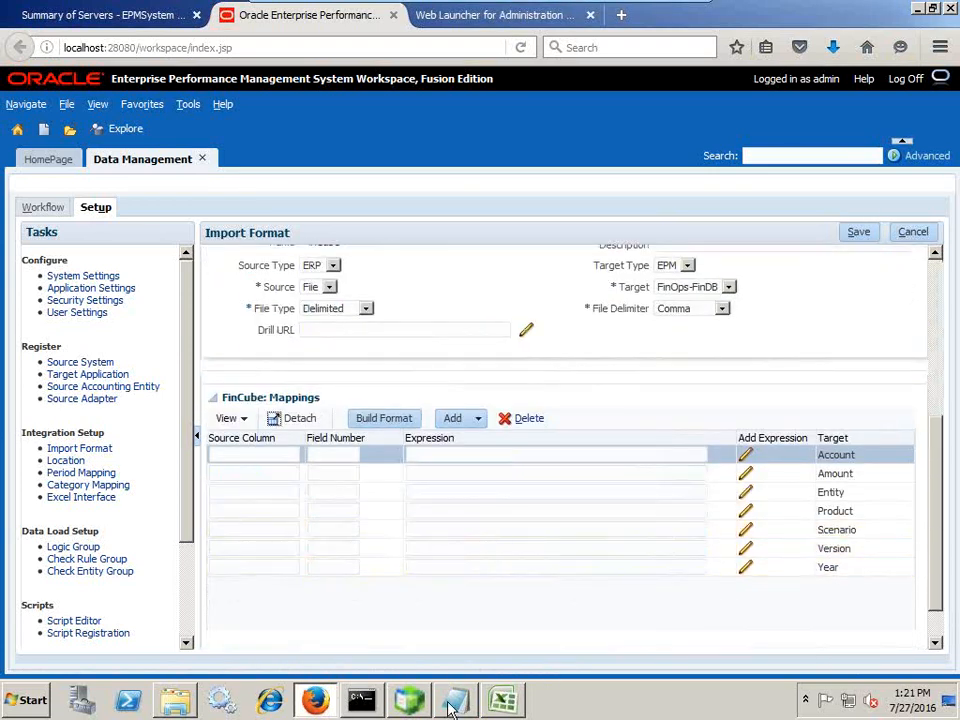
key("alt+Tab")
left_click_drag(413, 362, 519, 521)
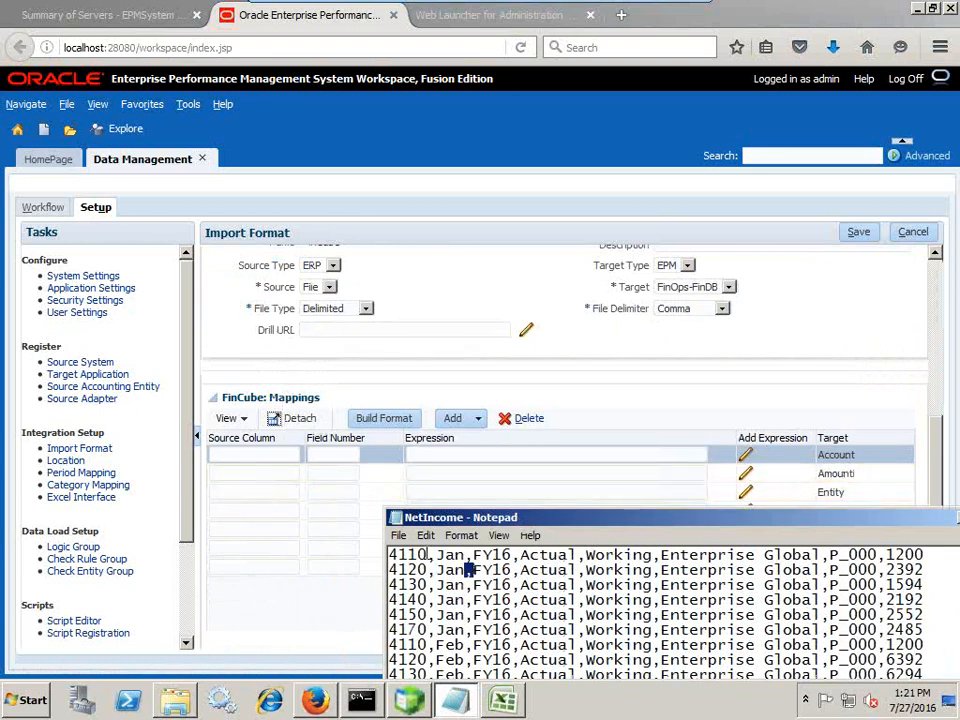
left_click_drag(430, 554, 383, 552)
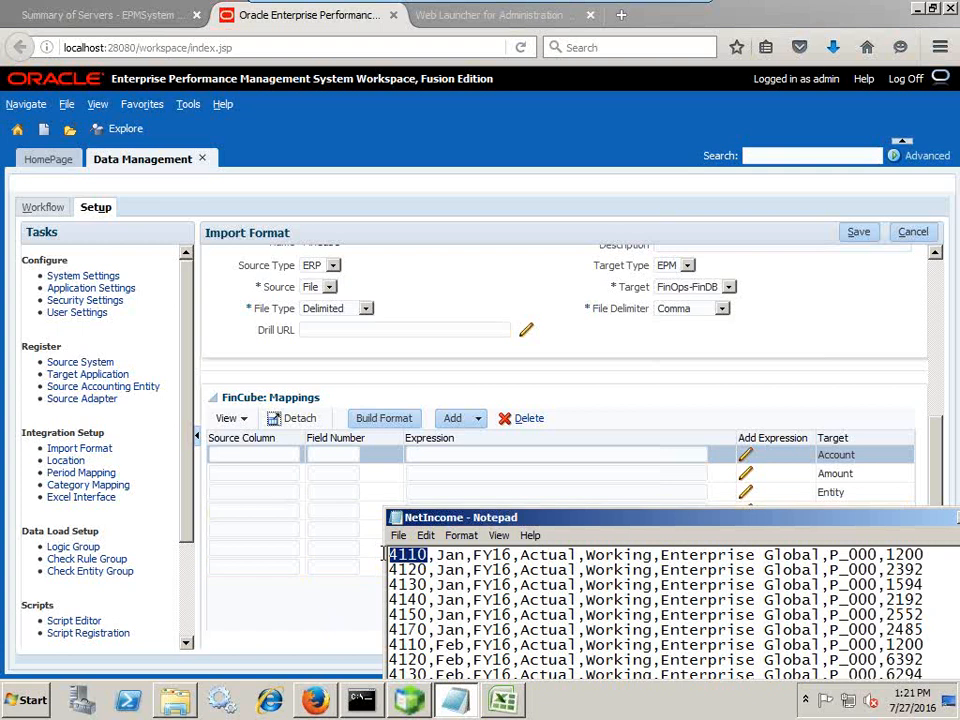
left_click(332, 454)
type("1")
left_click(285, 454)
type("Account")
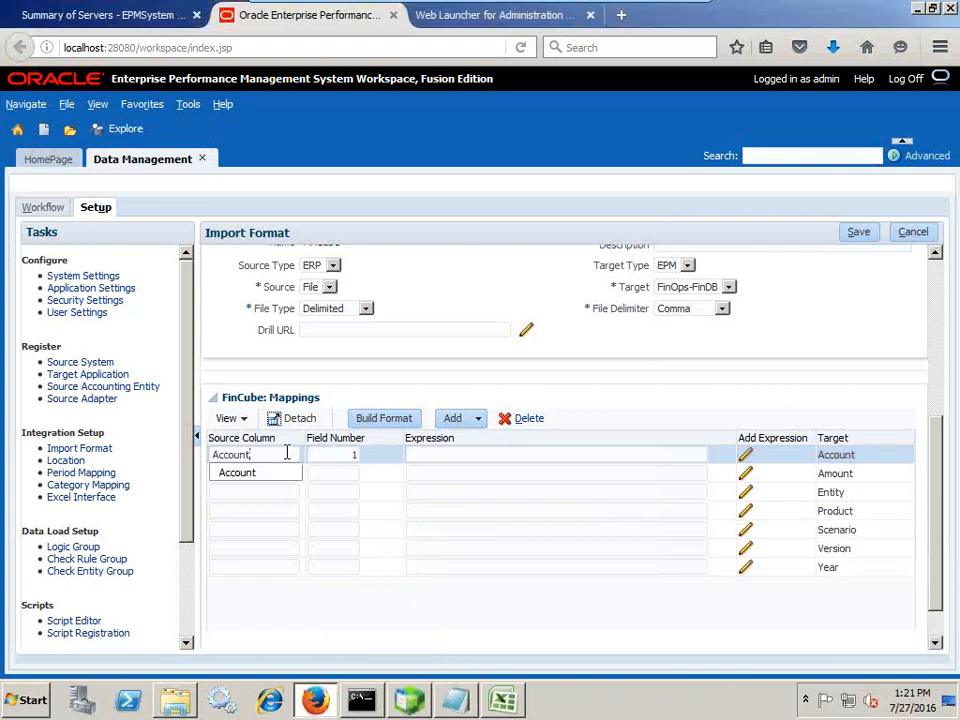
Check the amount's position in the NetIncome file and map the Amount target to source column Amoount with field number 8
key("alt+Tab")
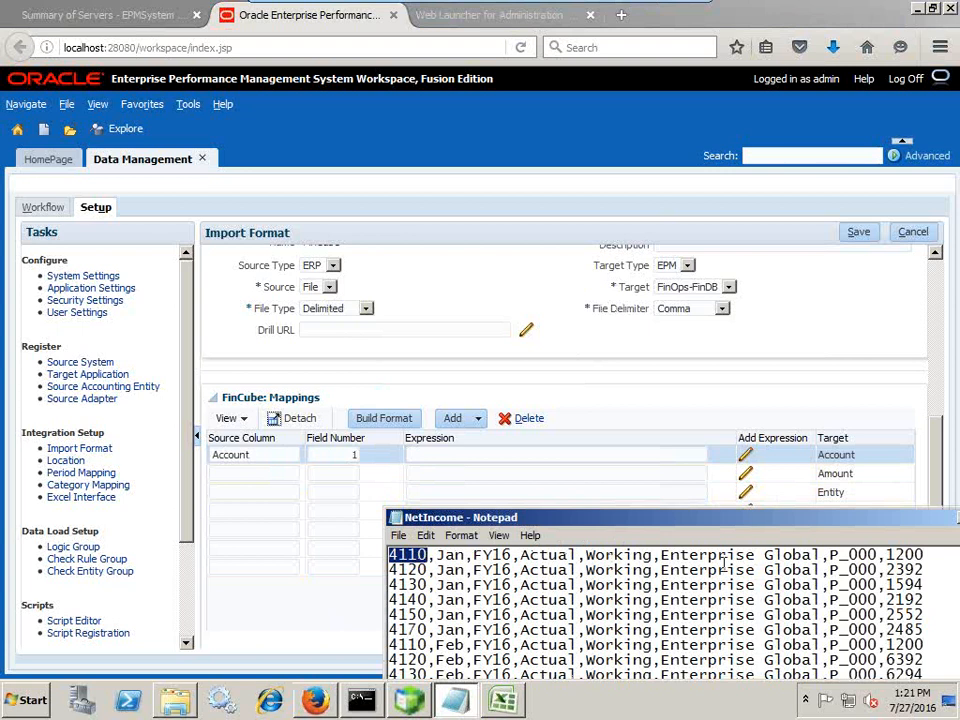
left_click(329, 474)
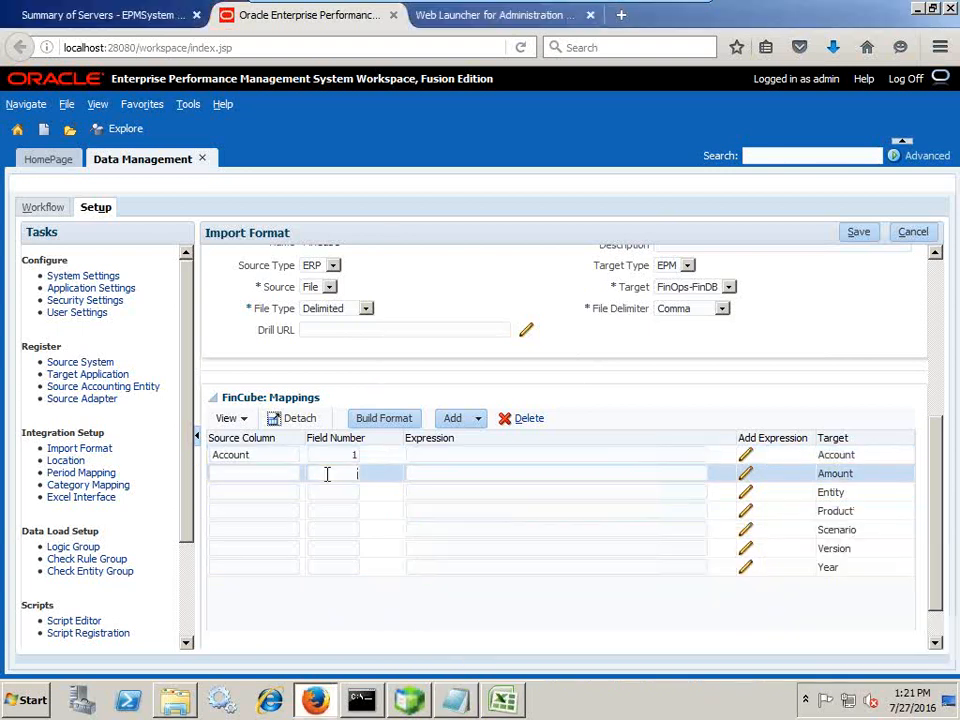
left_click(252, 474)
type("Amoount")
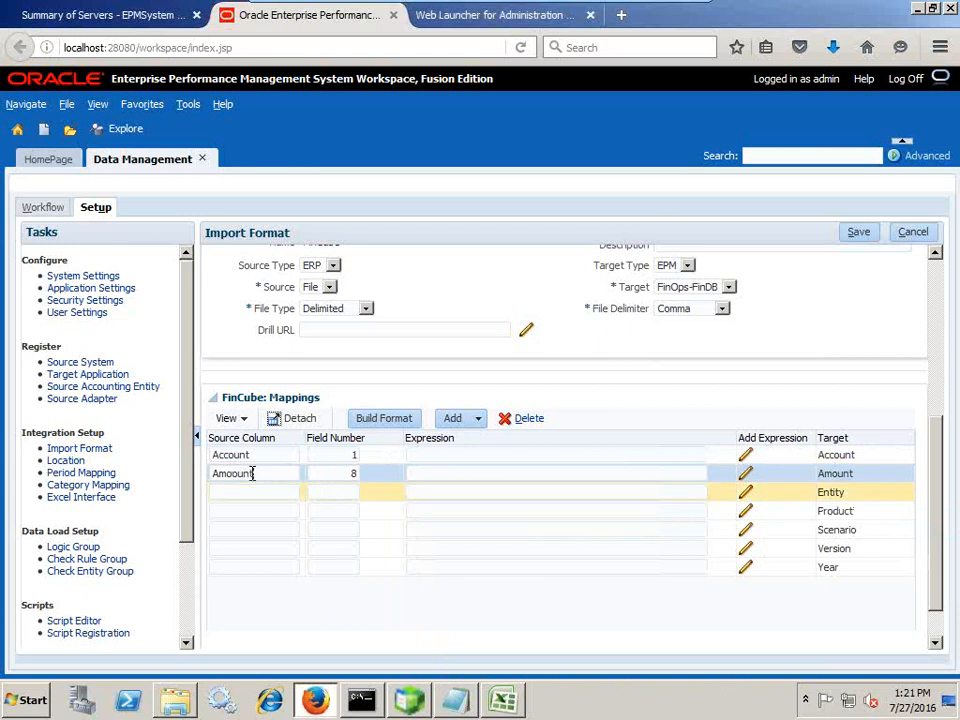
Check the entity's position in the NetIncome file and map the Entity target to source column Entity with field number 6
left_click(346, 493)
key("alt+Tab")
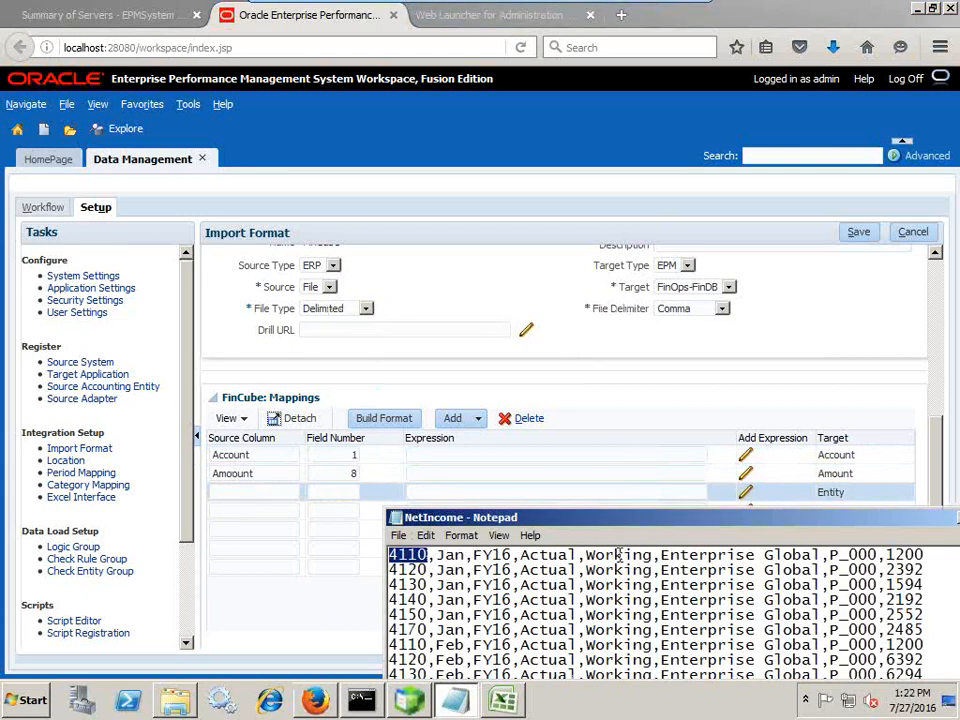
left_click(348, 494)
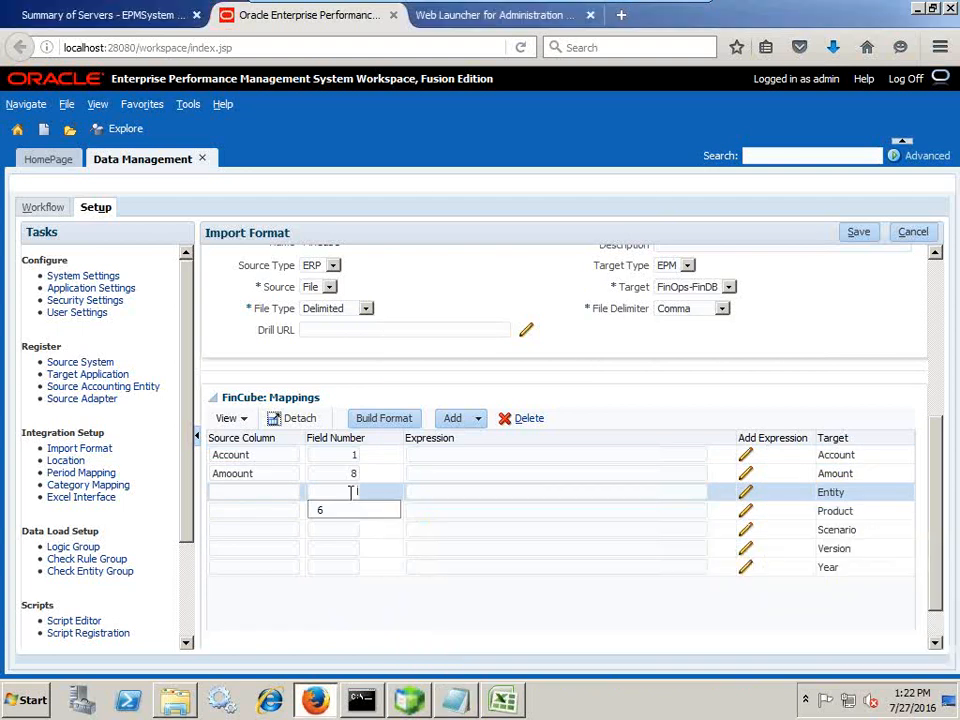
left_click(238, 488)
type("Entit")
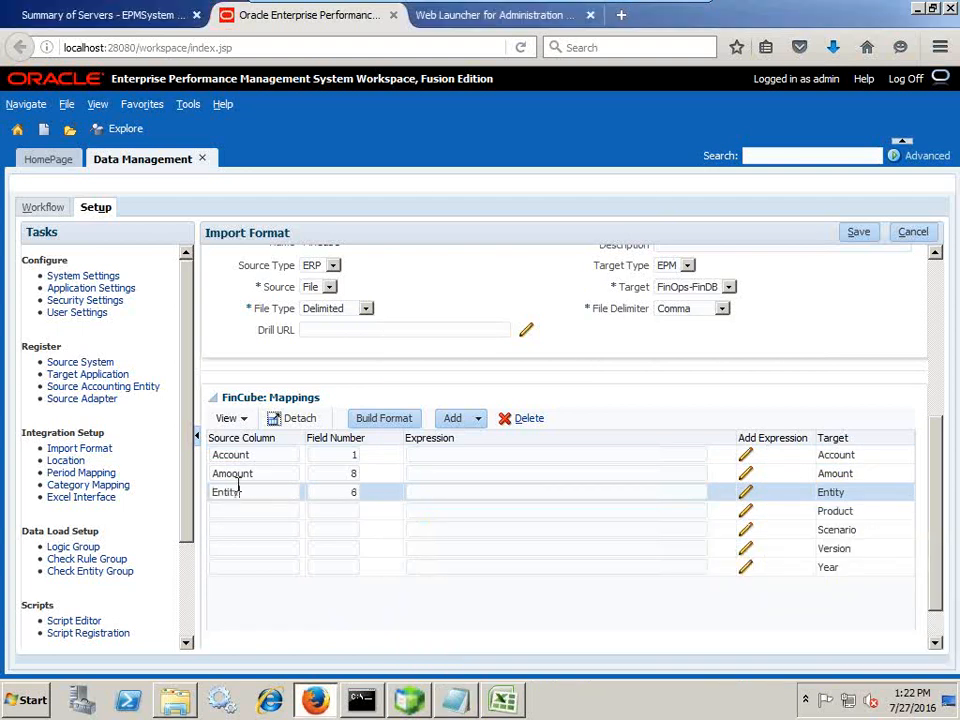
type("y")
Check the product's position in the NetIncome file and map the Product target to source column Product with field number 7
left_click(279, 510)
key("alt+Tab")
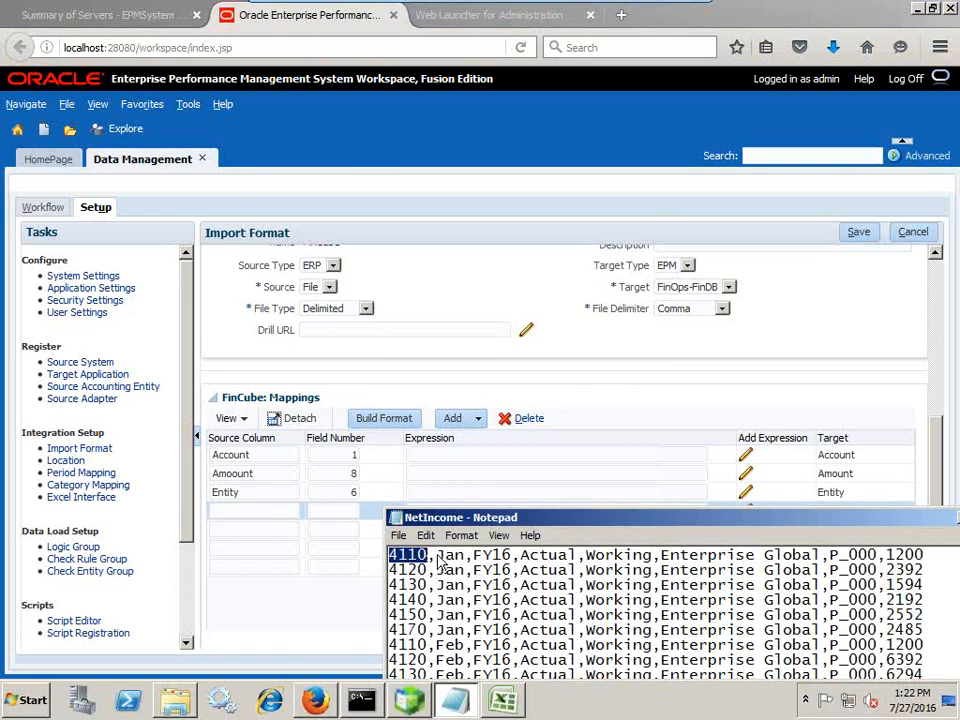
key("alt+Tab")
type("7")
key("shift+Tab")
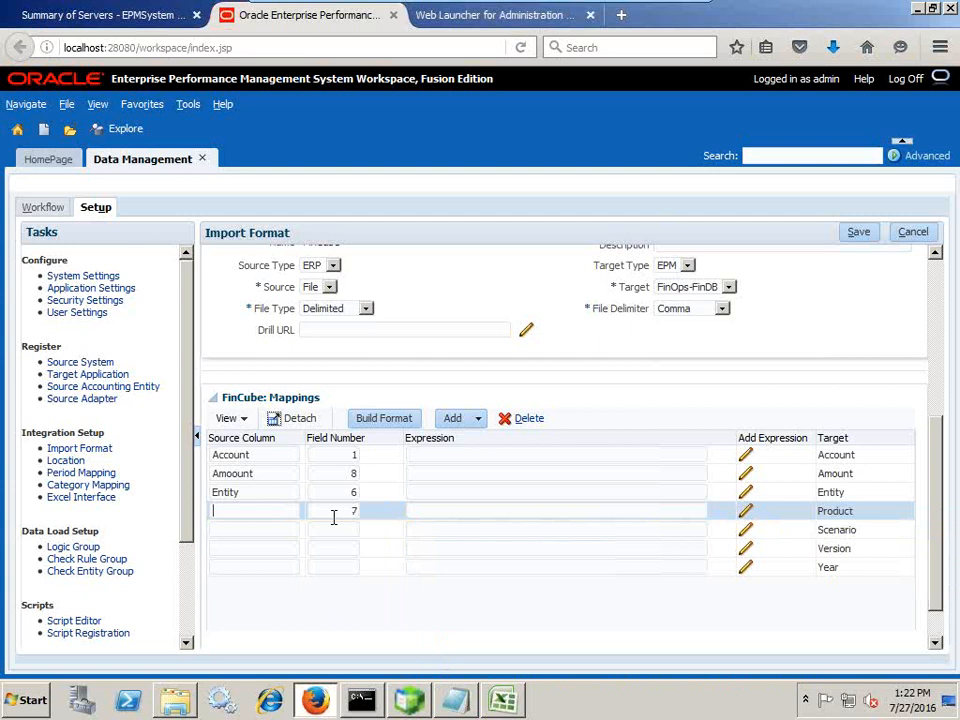
type("Prod")
key("BackSpace")
key("BackSpace")
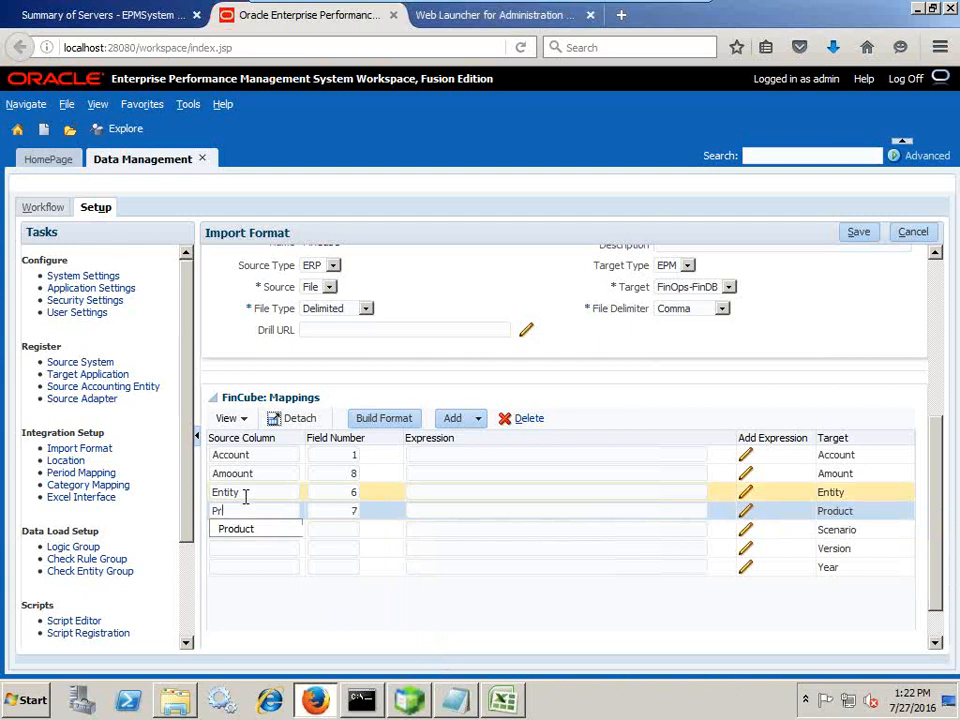
type("od")
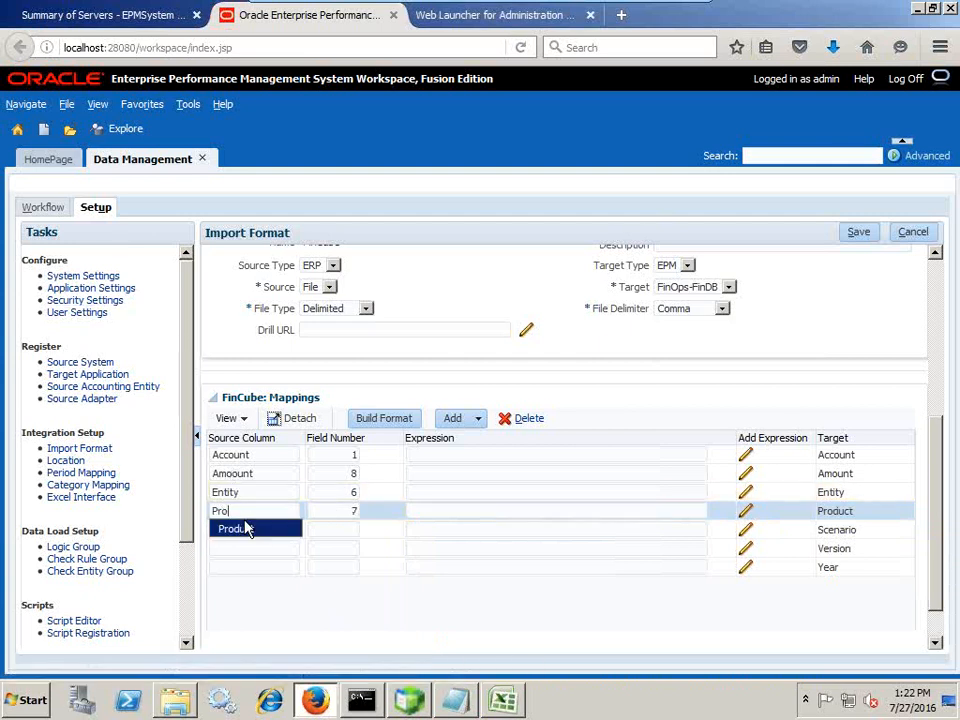
left_click(248, 528)
Check the scenario's position in the NetIncome file and map the Scenario target to source column Scenario with field number 4
key("alt+Tab")
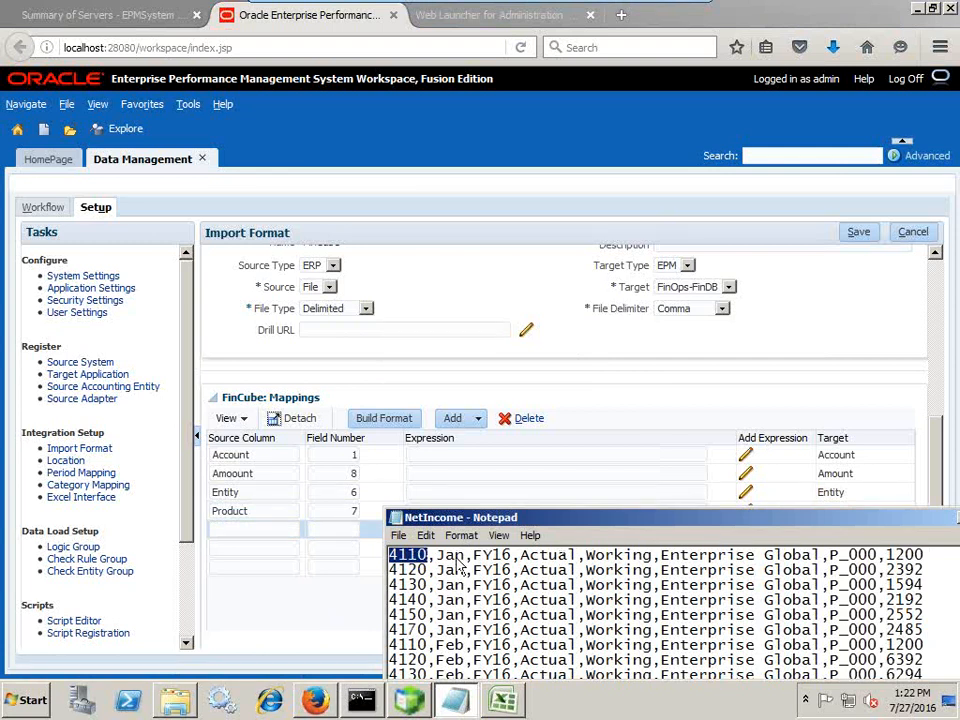
left_click(345, 529)
type("4")
left_click(269, 530)
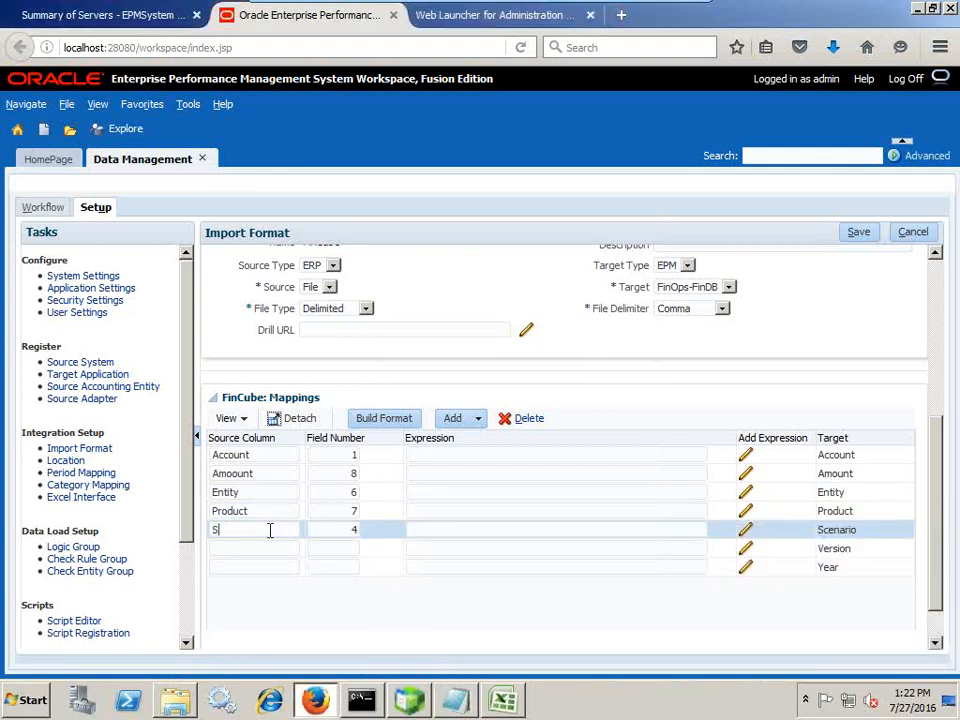
type("Scenario")
Check the version's position in the NetIncome file and map the Version target to source column Version with field number 5
key("alt+Tab")
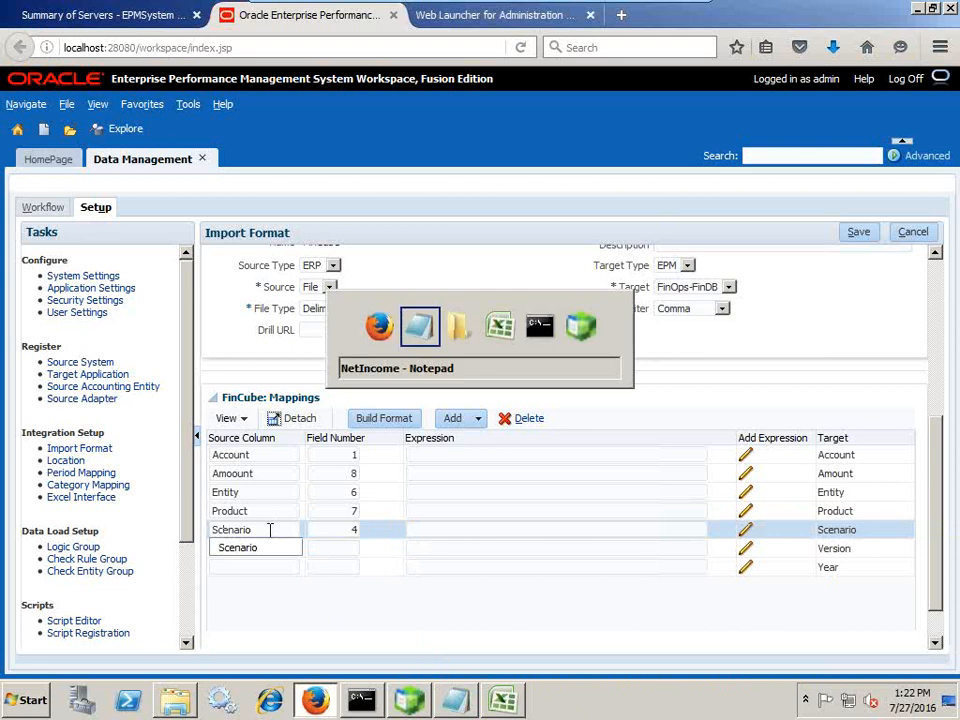
left_click_drag(598, 518, 581, 333)
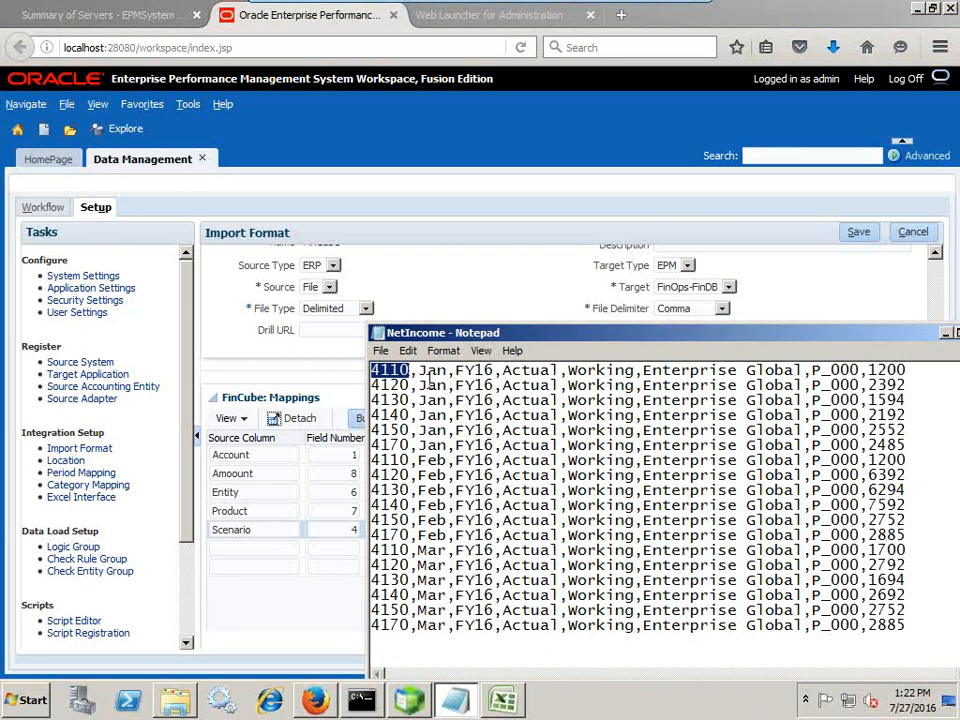
left_click(340, 548)
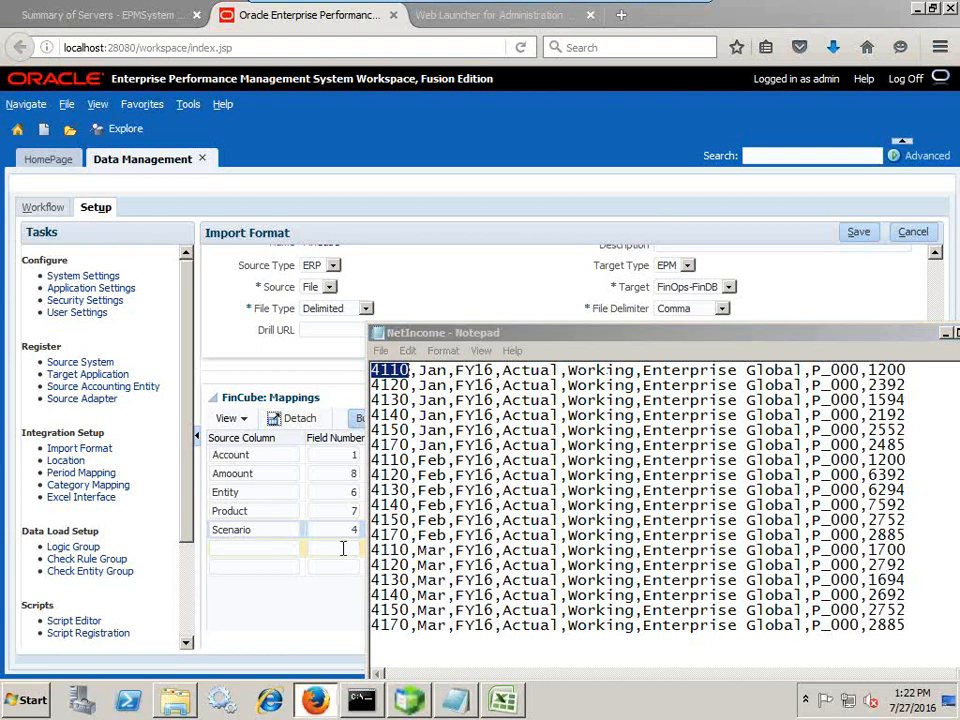
type("5")
left_click(230, 552)
type("Version")
Consult the NetIncome file and map the Year target to source column Year with field number 5
left_click(356, 566)
key("alt+Tab")
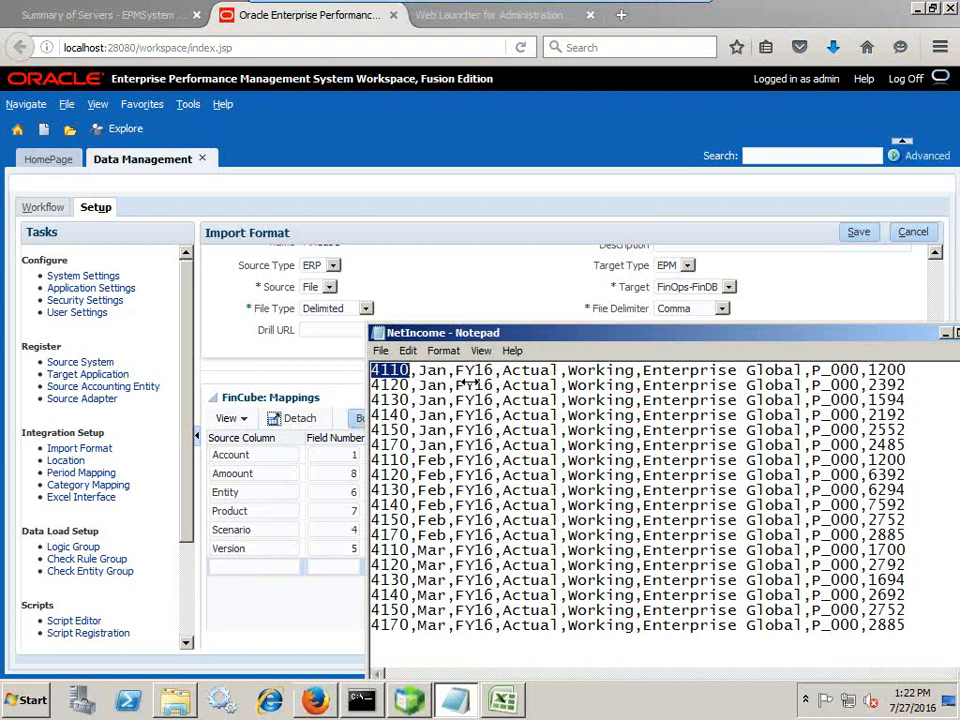
left_click(345, 566)
type("5")
left_click(251, 567)
type("Year")
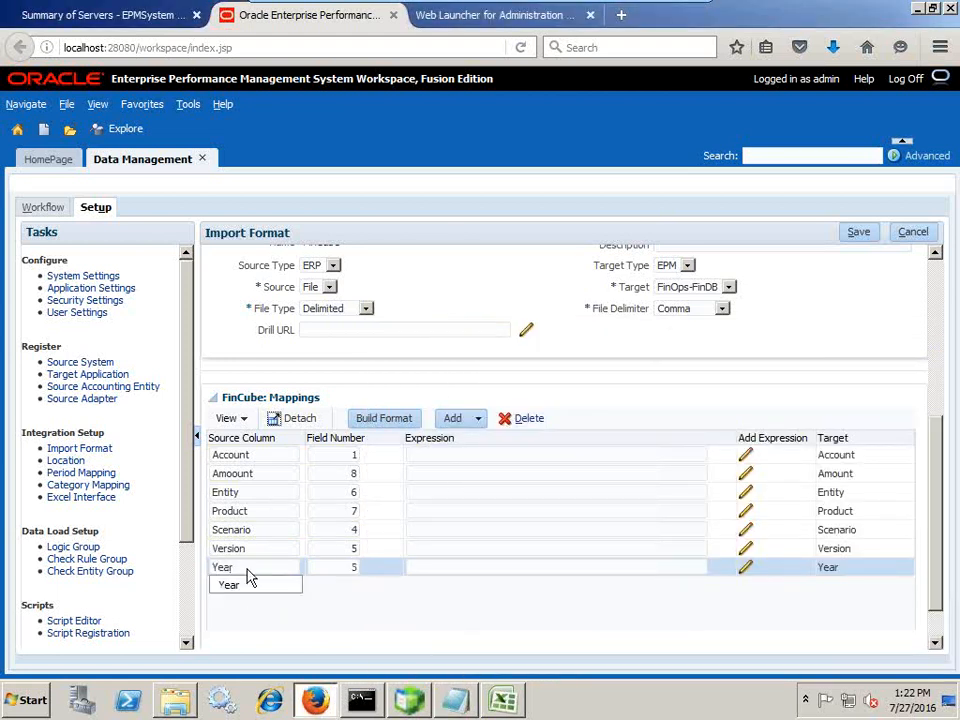
Set the Year mapping's field number to 3, save the FinCube import format and review its mappings
left_click(353, 454)
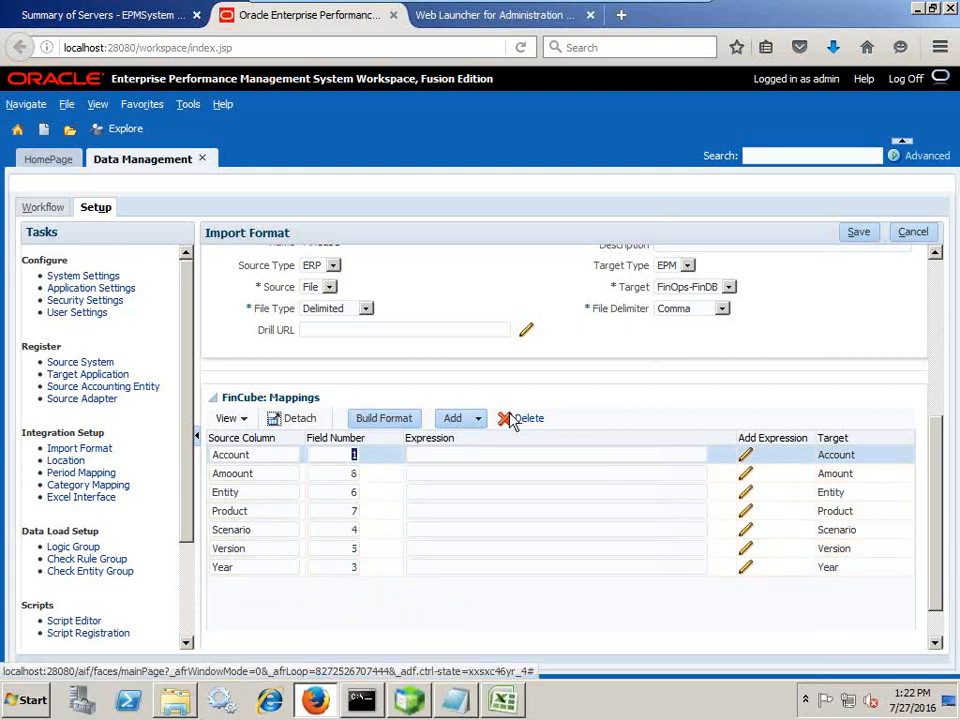
left_click(862, 236)
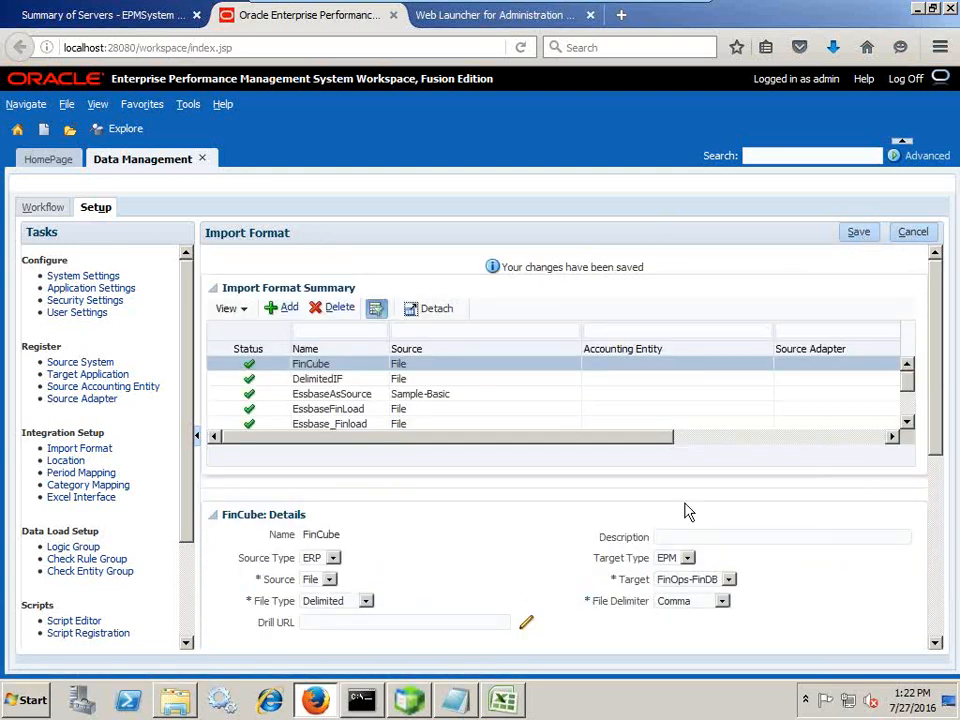
scroll(714, 514, "down", 5)
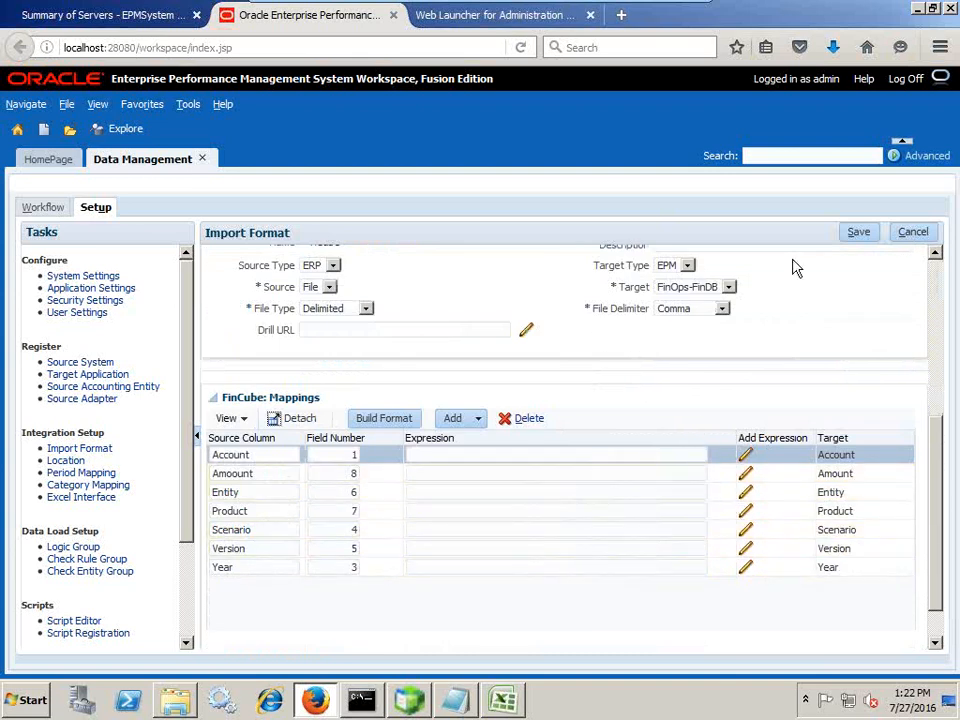
scroll(570, 390, "up", 5)
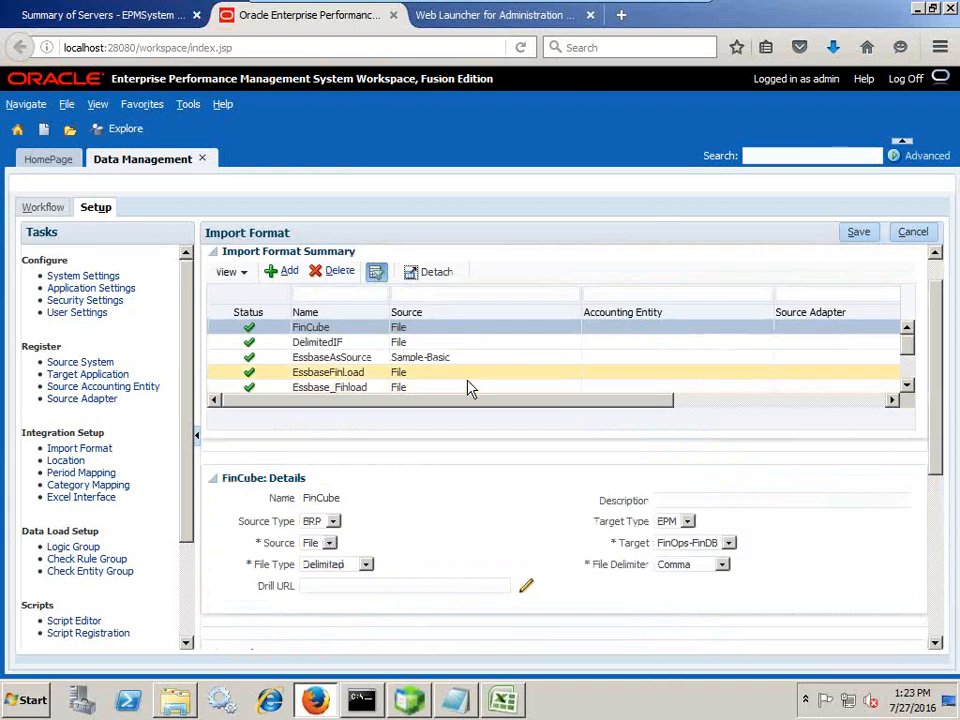
scroll(96, 456, "down", 1)
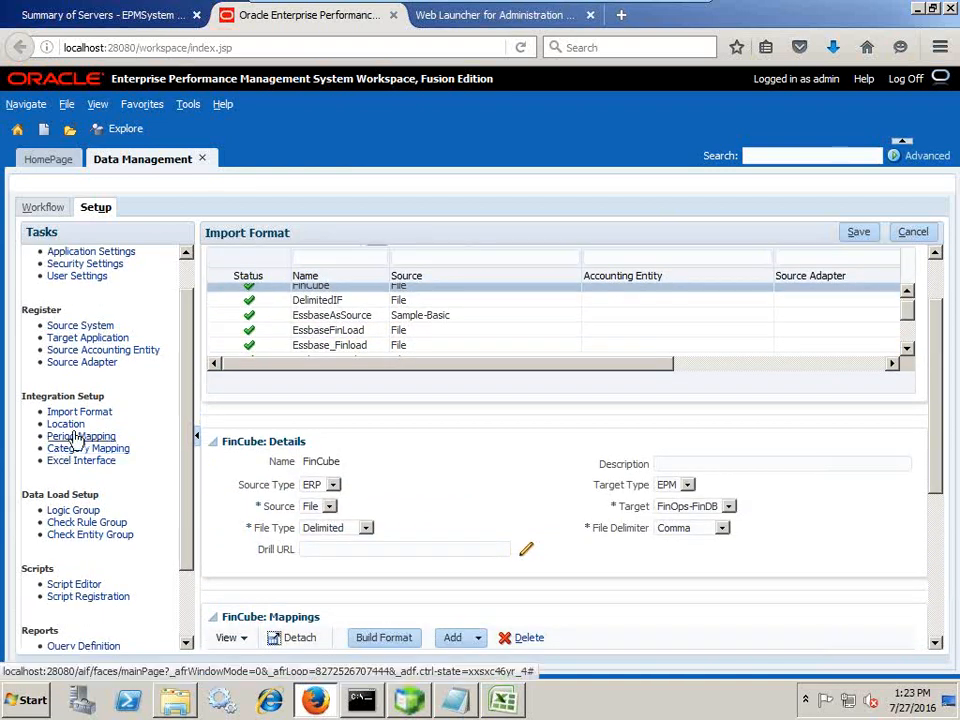
Add a new location in the integration setup and name it LFinCube
left_click(72, 425)
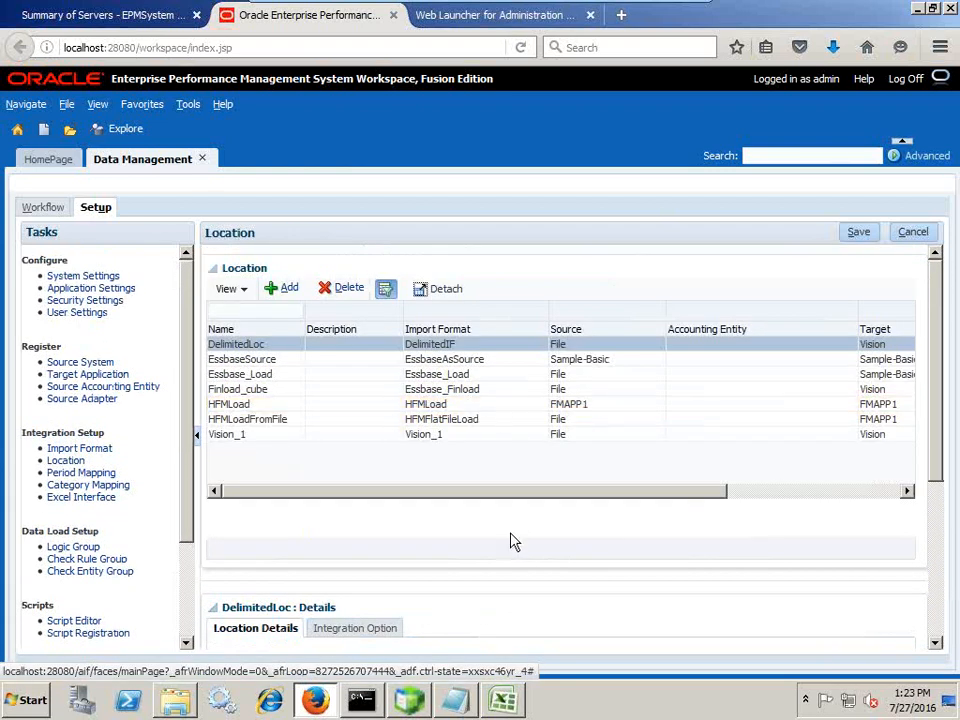
scroll(368, 390, "down", 1)
scroll(326, 326, "up", 1)
left_click(286, 291)
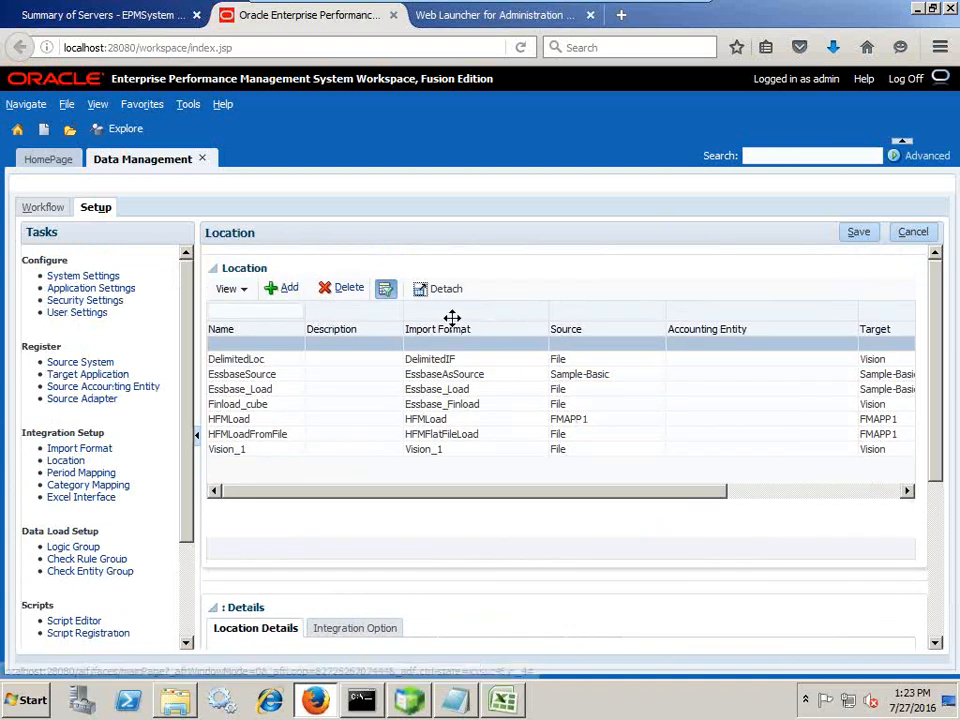
scroll(564, 545, "down", 3)
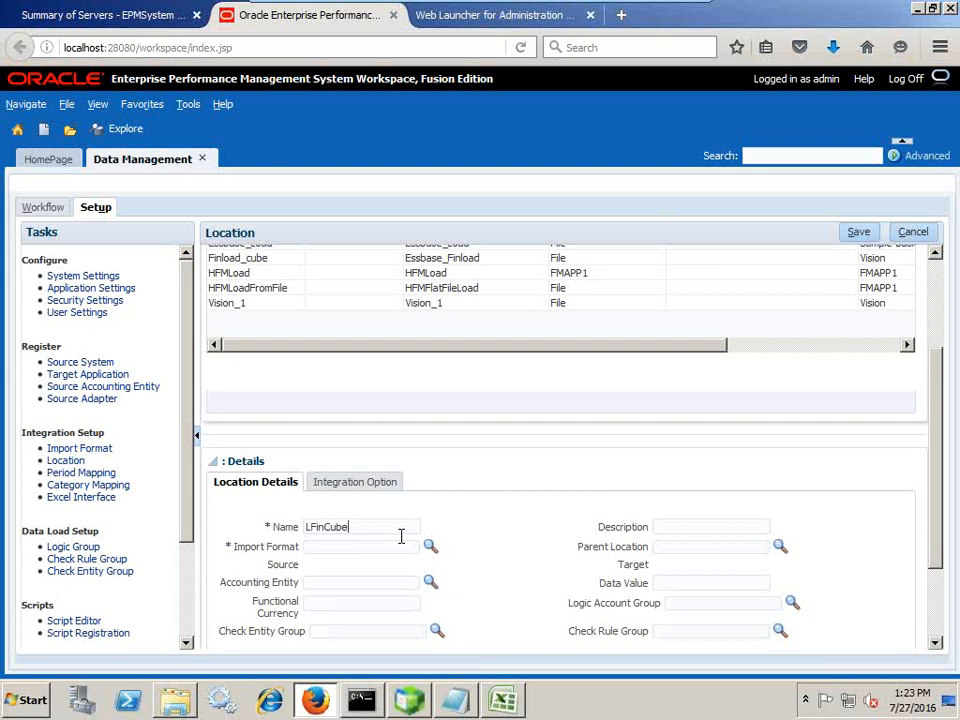
Assign the FinCube import format to the LFinCube location and save the location
left_click(430, 546)
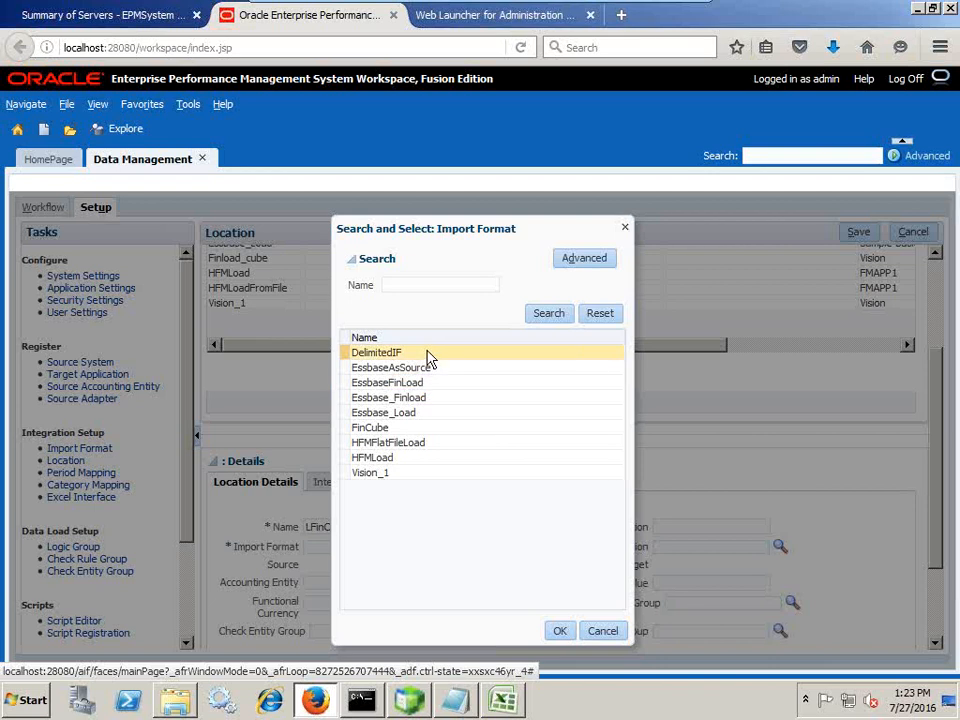
left_click(405, 427)
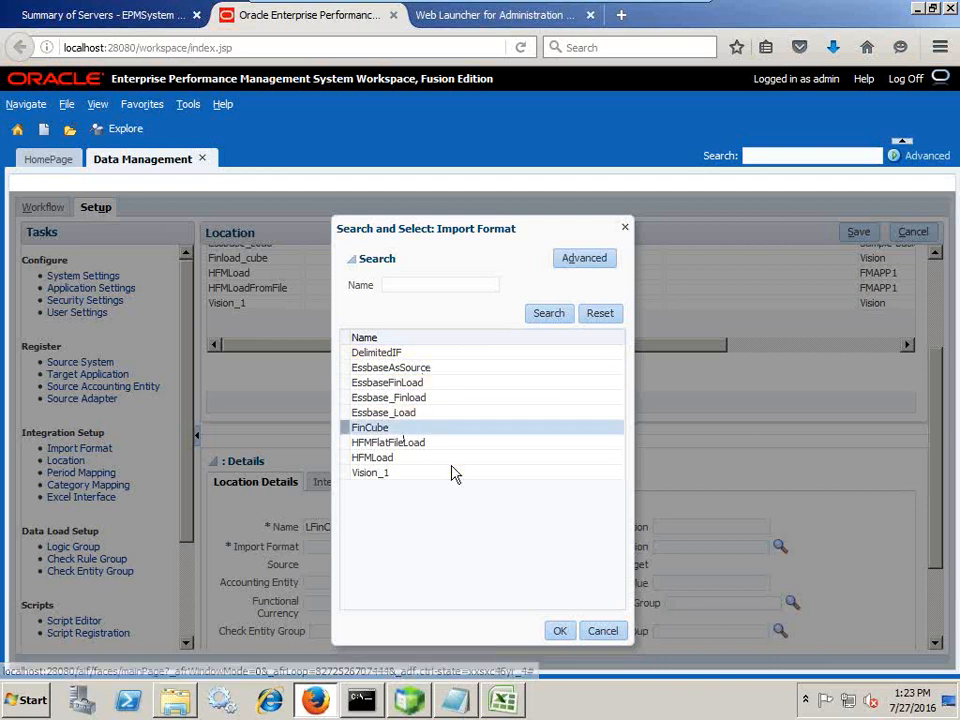
left_click(558, 632)
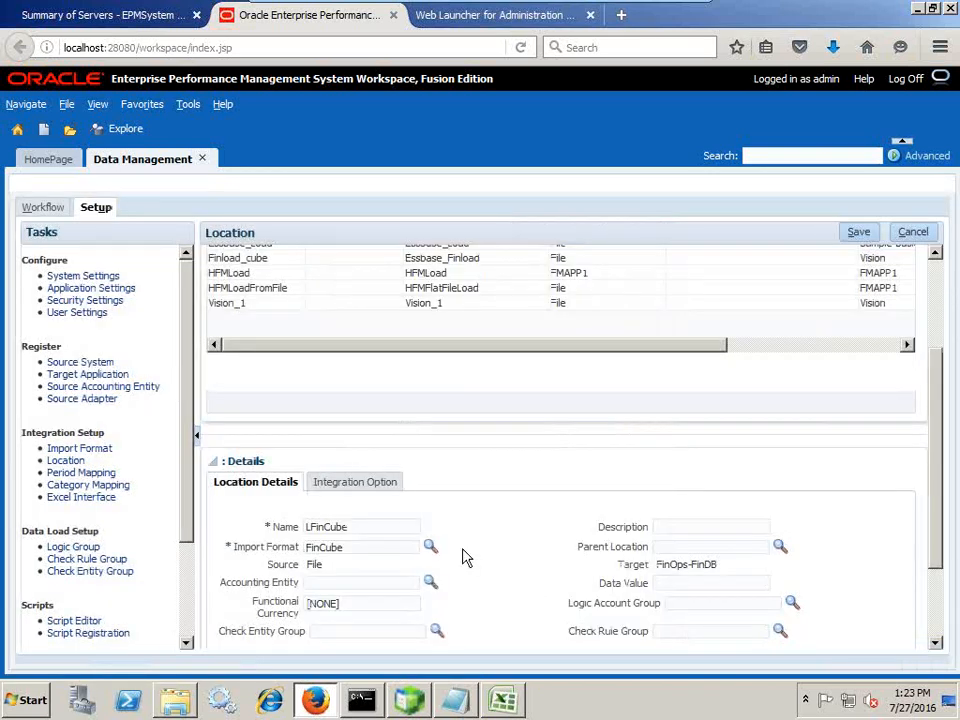
scroll(490, 550, "down", 2)
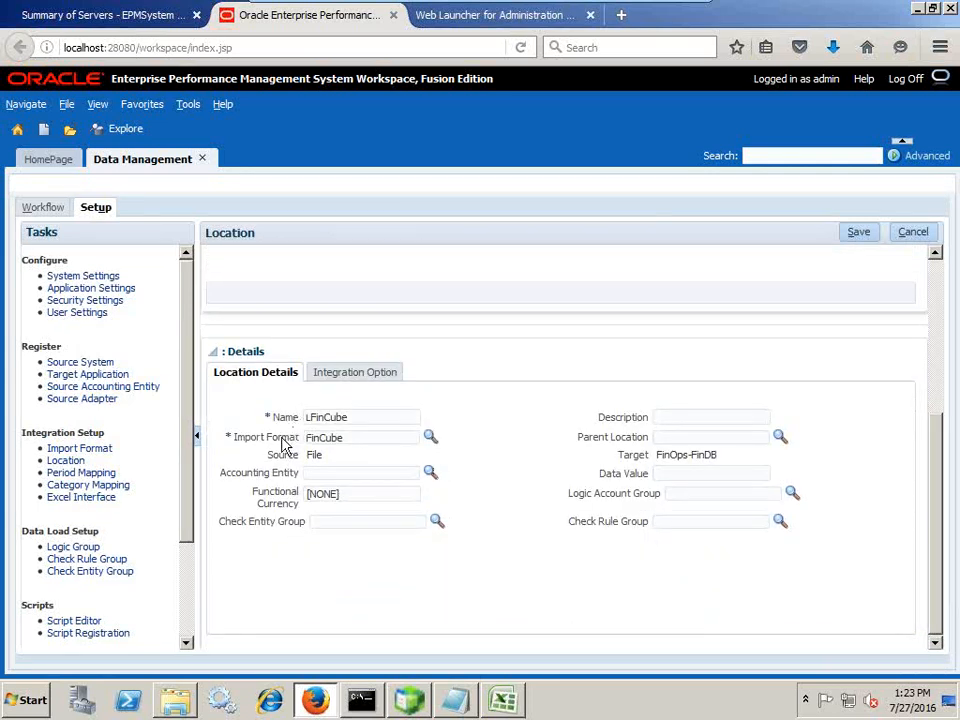
scroll(431, 565, "up", 4)
left_click(858, 232)
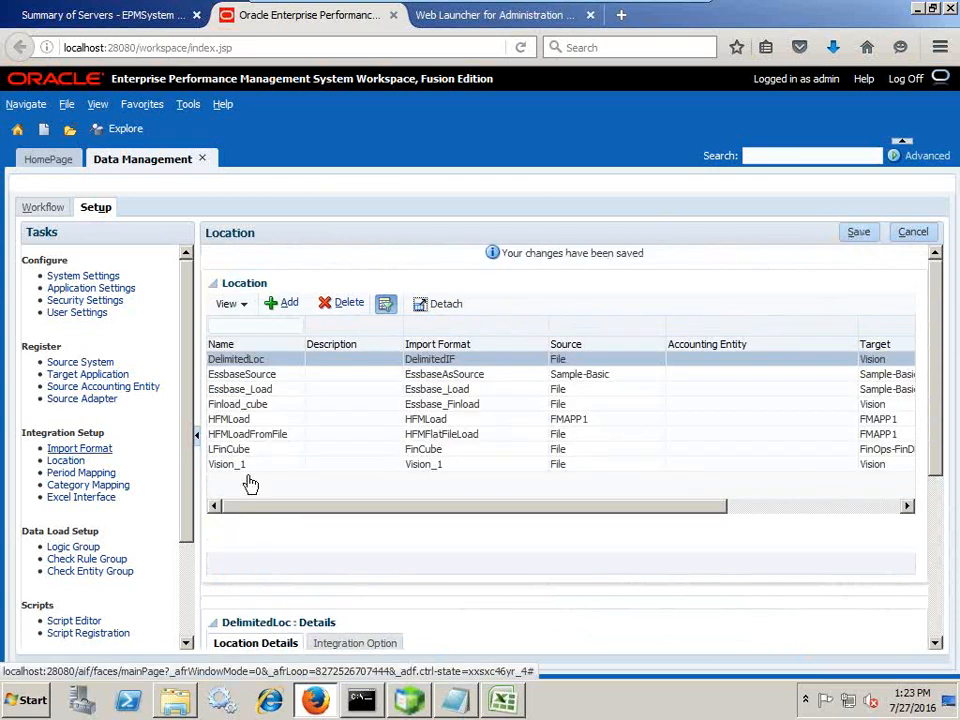
Open the period mapping and compare the Period months of the FinDB outline in Essbase Administration Services with the months in the NetIncome file
left_click(80, 472)
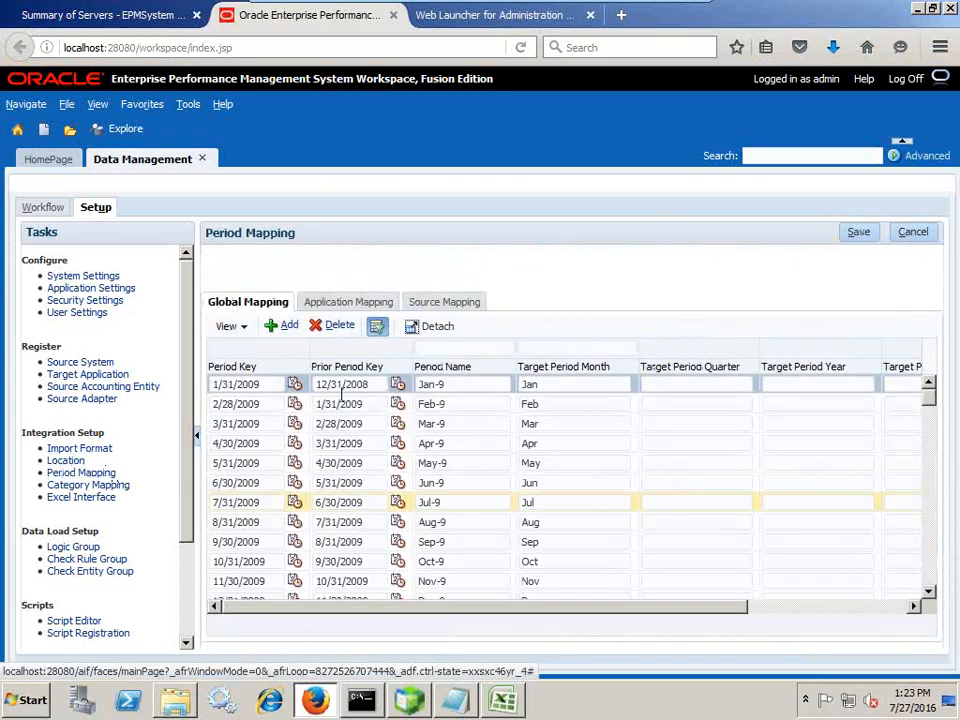
left_click(409, 700)
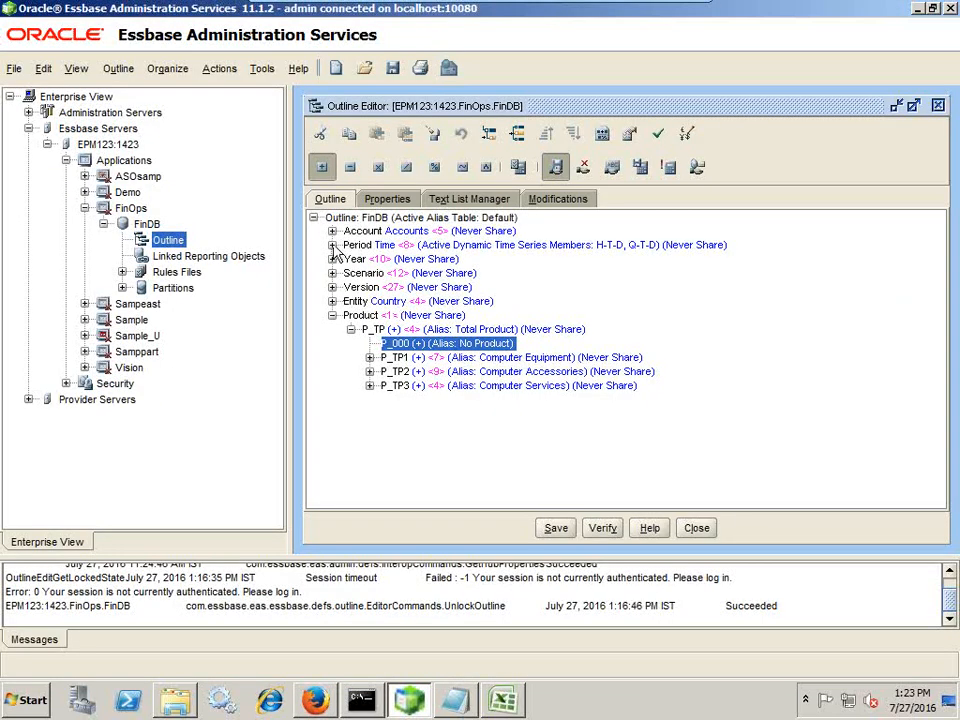
left_click(333, 246)
left_click(408, 302)
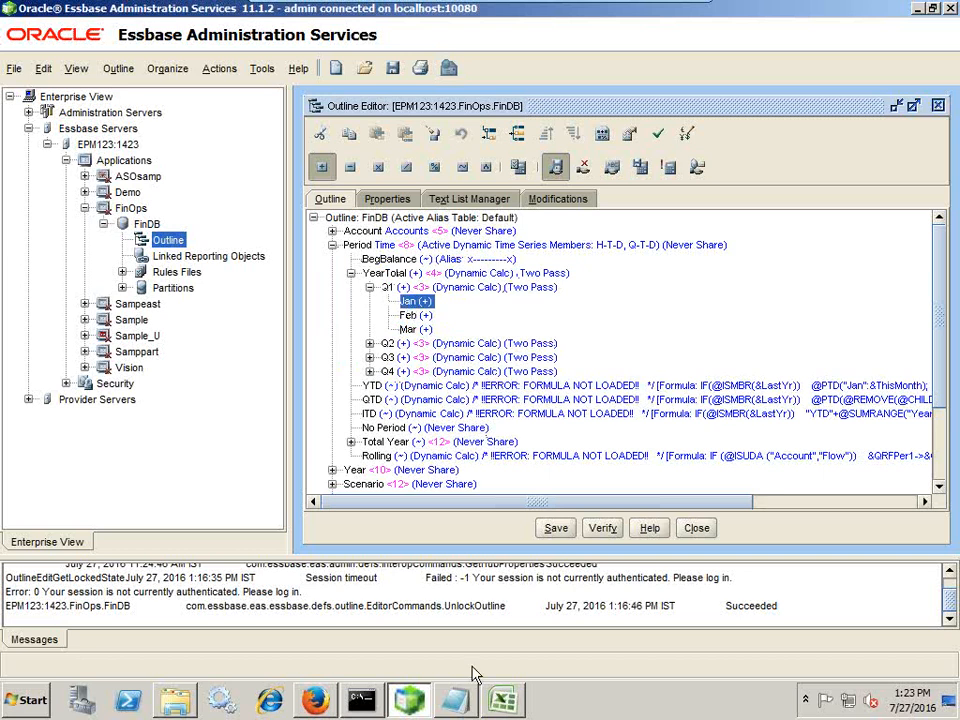
left_click(466, 705)
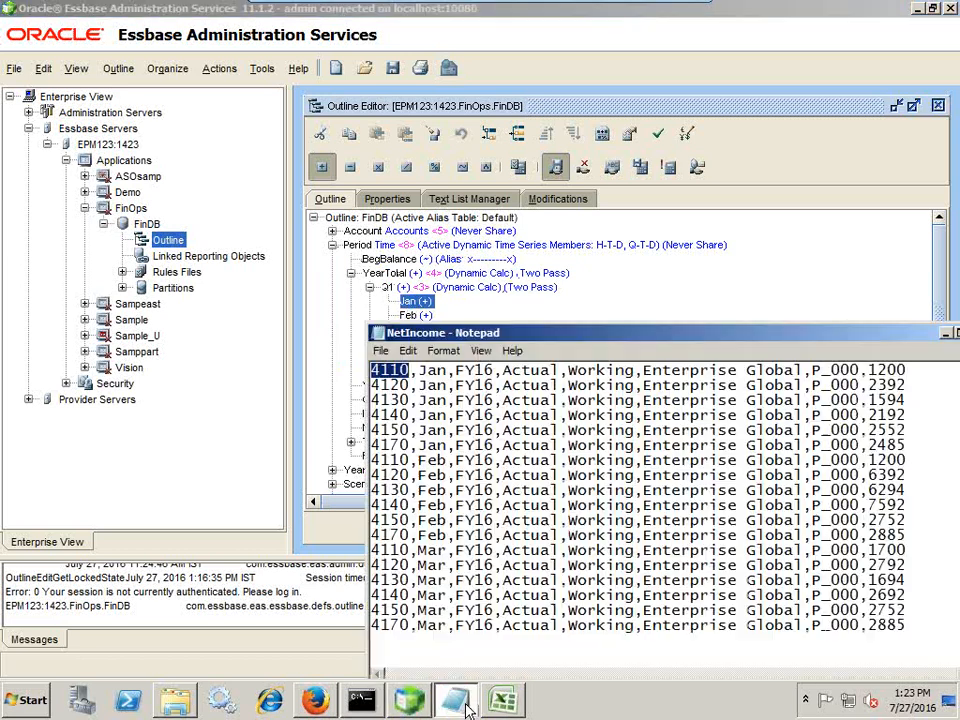
left_click(437, 372)
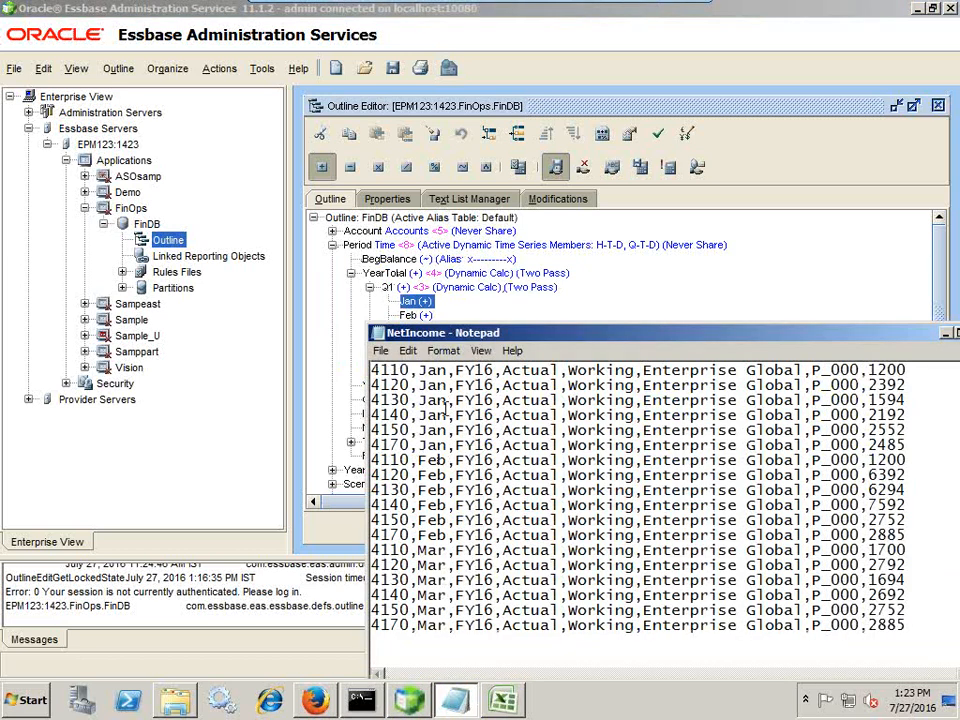
left_click_drag(428, 372, 421, 372)
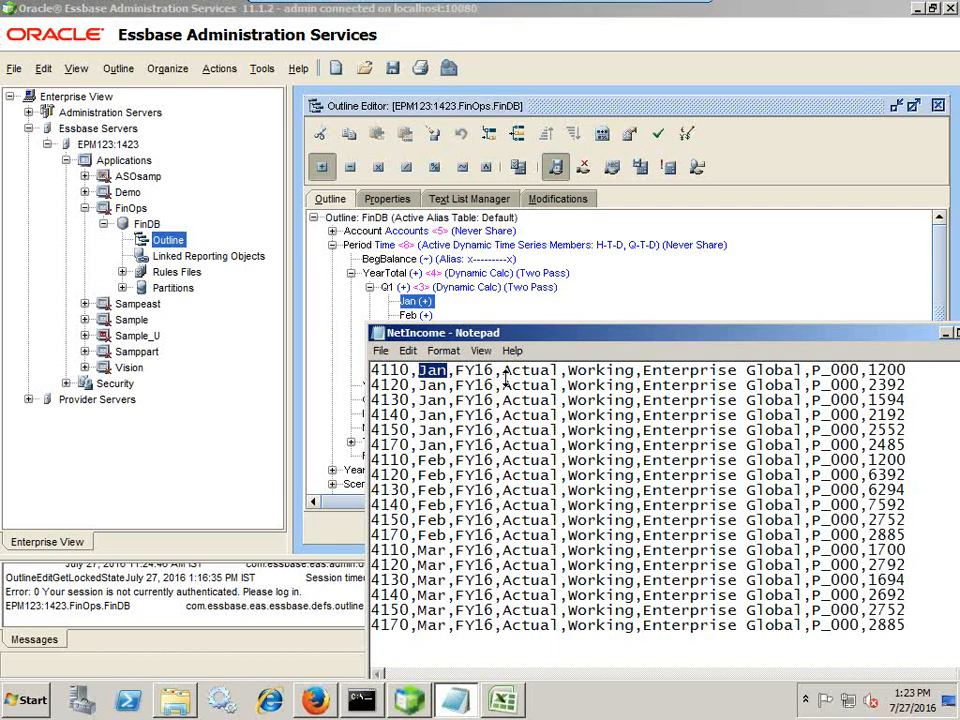
left_click(314, 701)
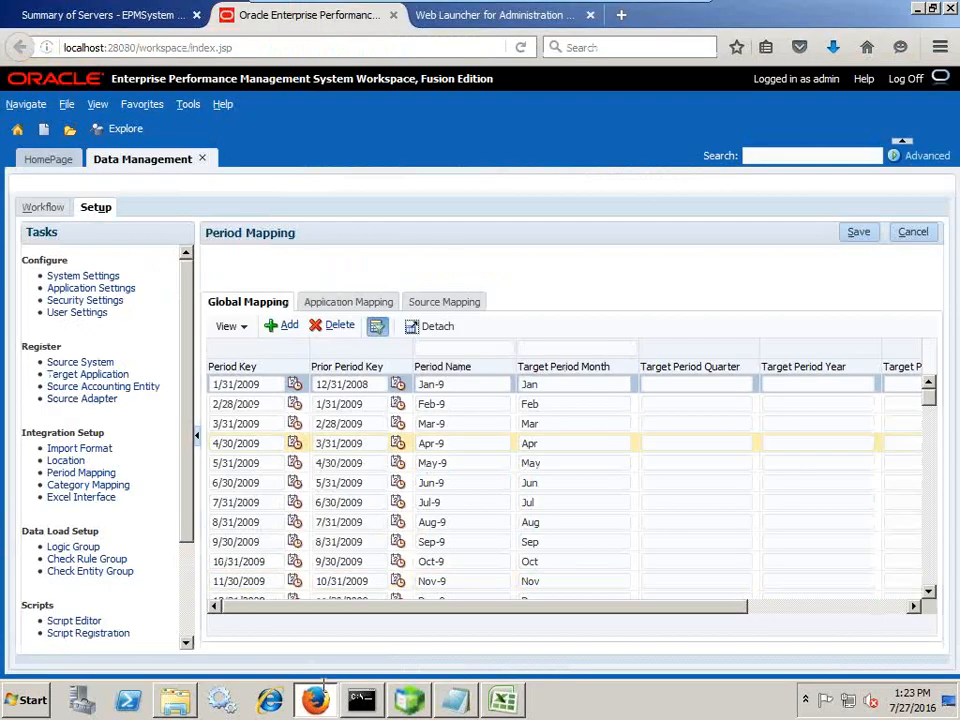
Examine the Jan-16 period and its target period month in the global period mapping
left_click_drag(928, 396, 919, 564)
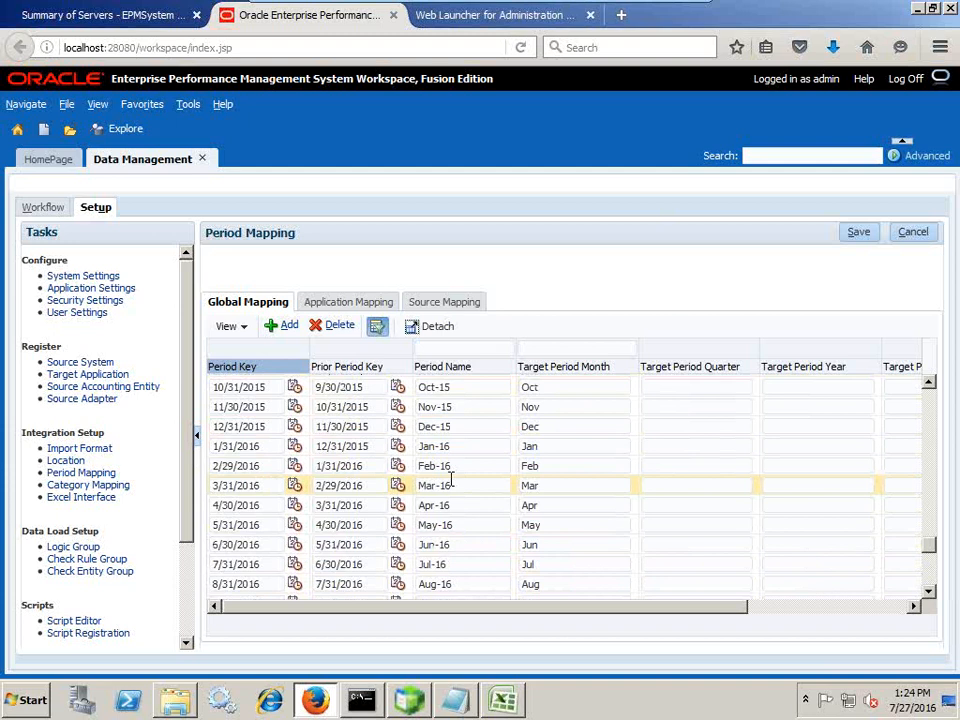
left_click(506, 450)
left_click(549, 449)
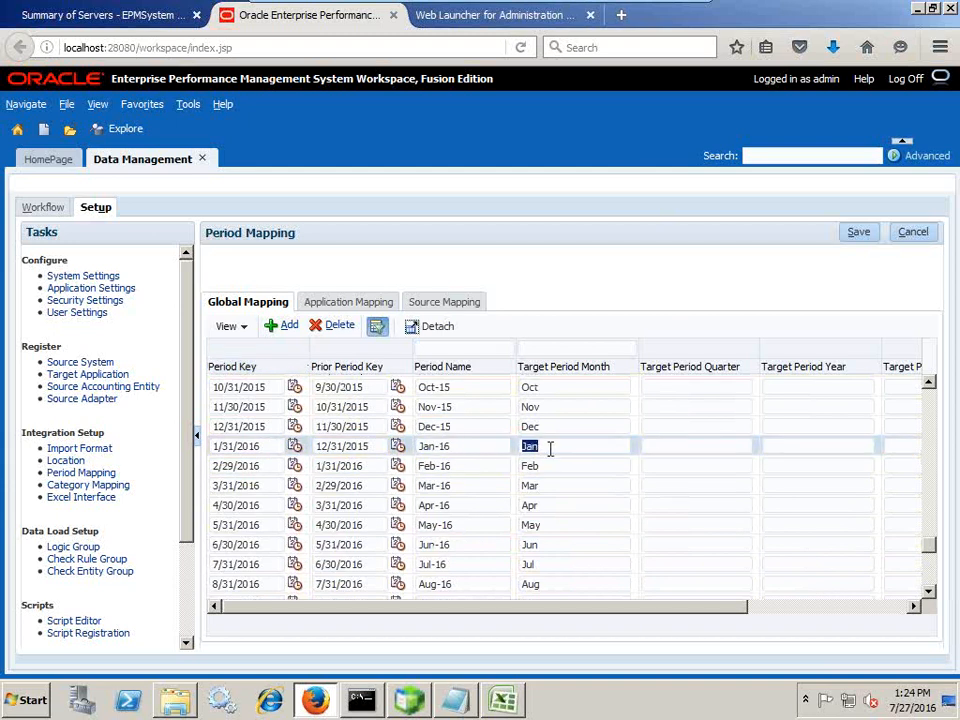
Add an application period mapping for FinOps-FinDB using the Jan period with period key 2/1/2016
left_click(355, 309)
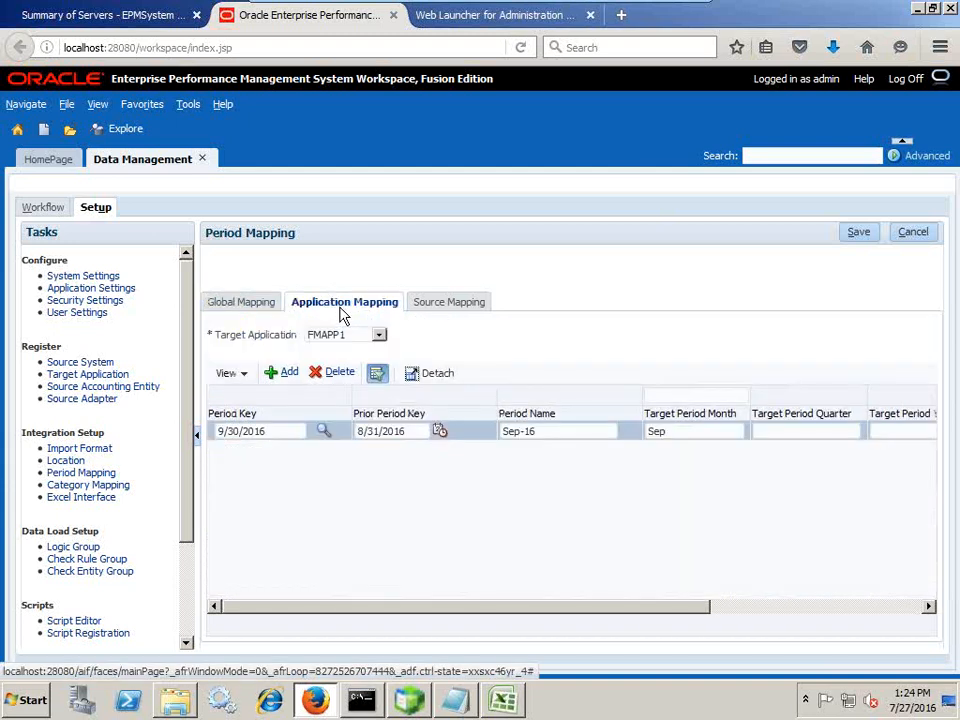
left_click(352, 336)
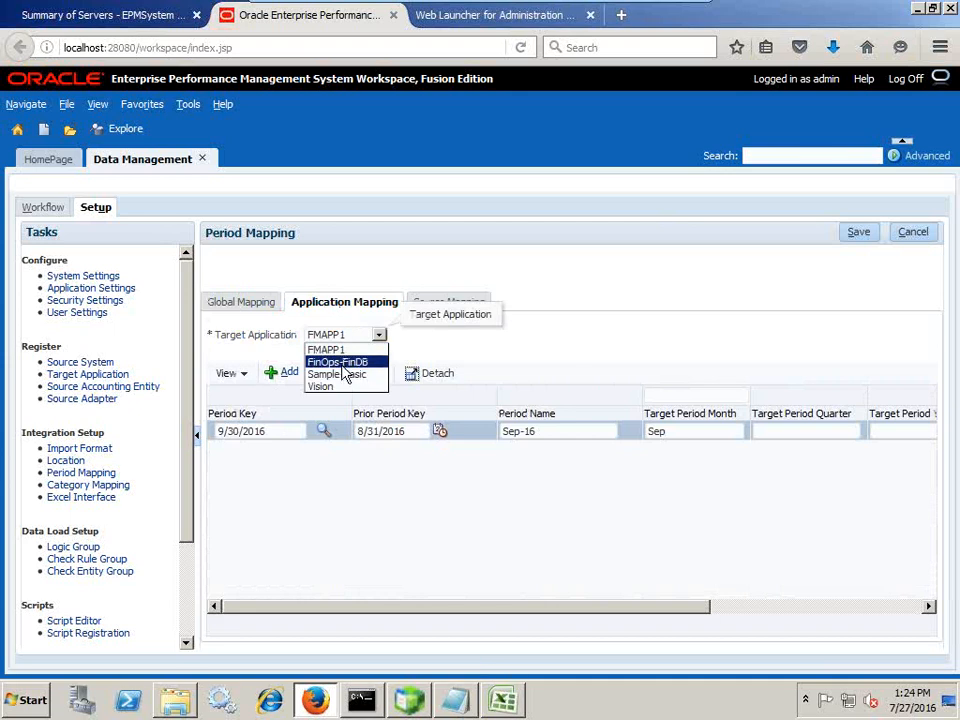
left_click(343, 364)
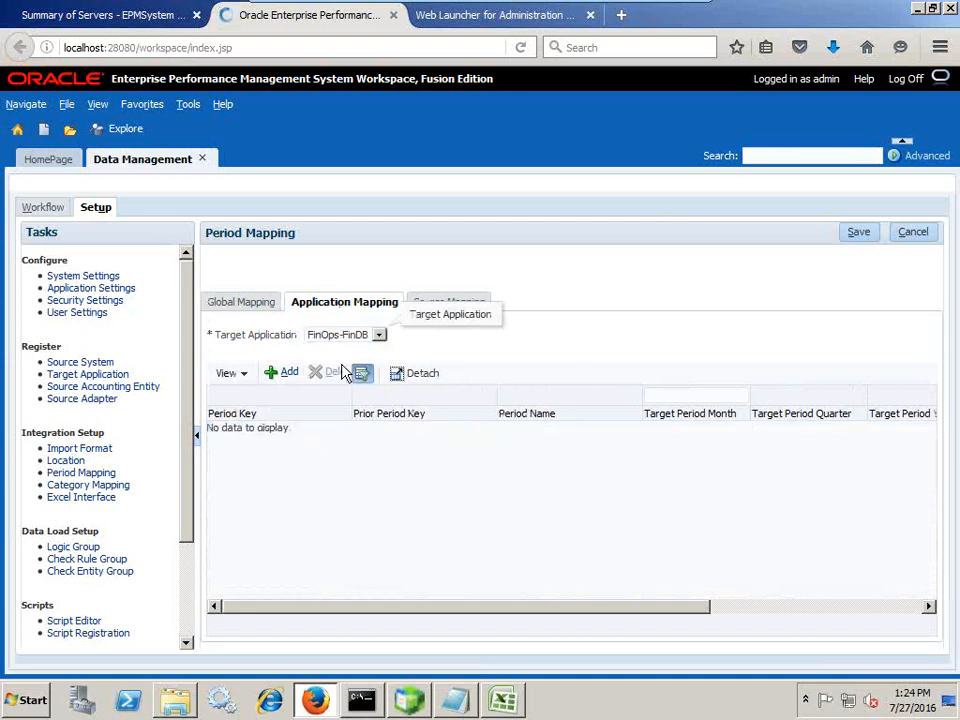
left_click(285, 373)
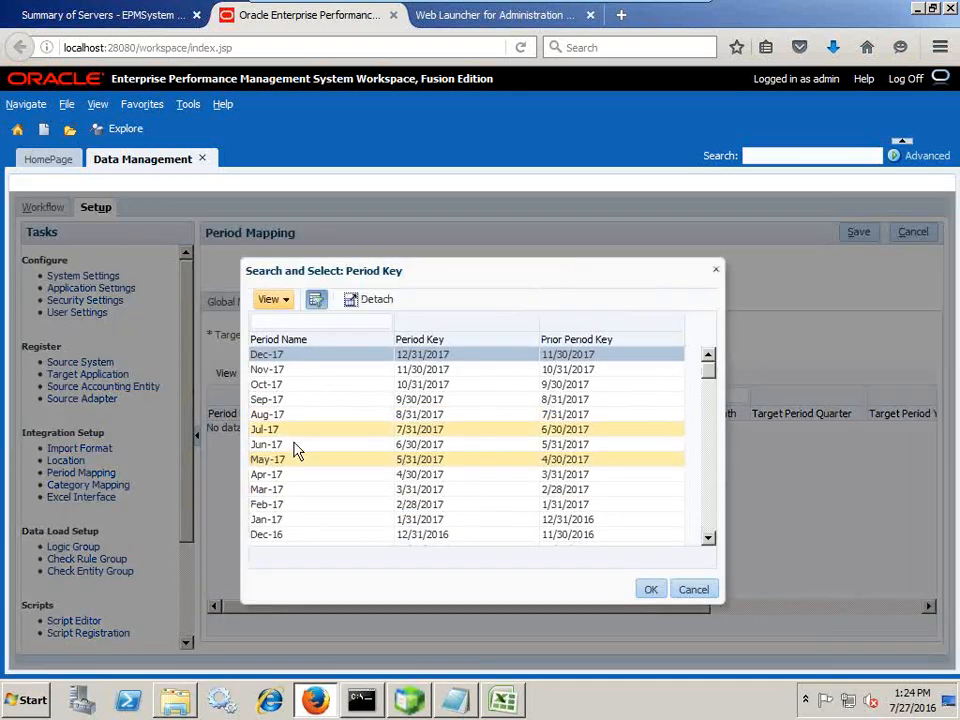
scroll(293, 490, "down", 1)
scroll(296, 527, "down", 1)
scroll(298, 524, "down", 6)
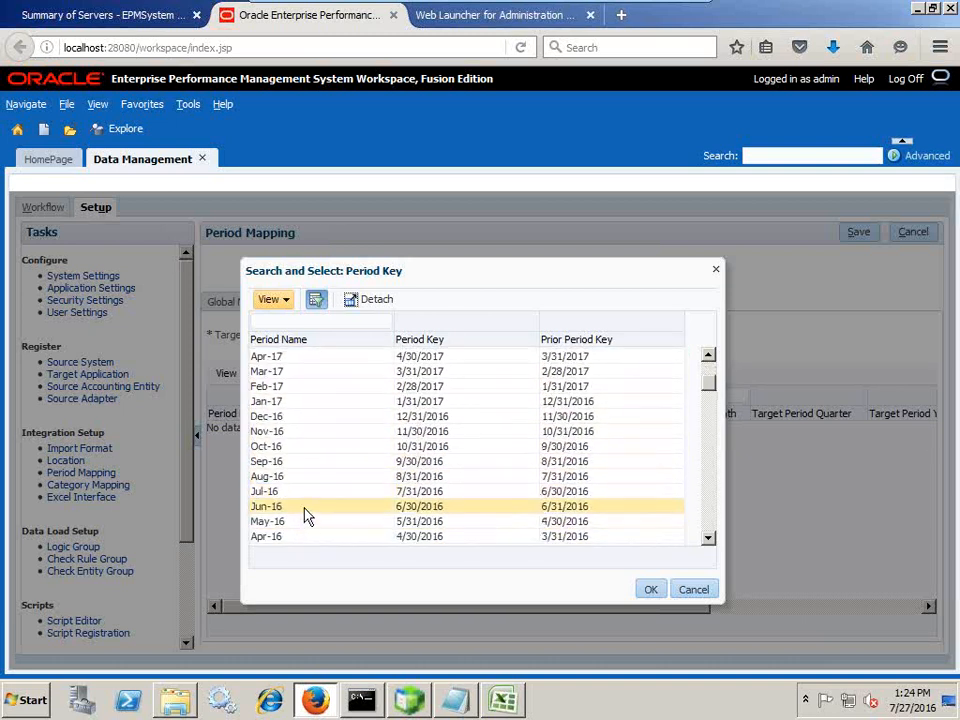
scroll(303, 515, "down", 1)
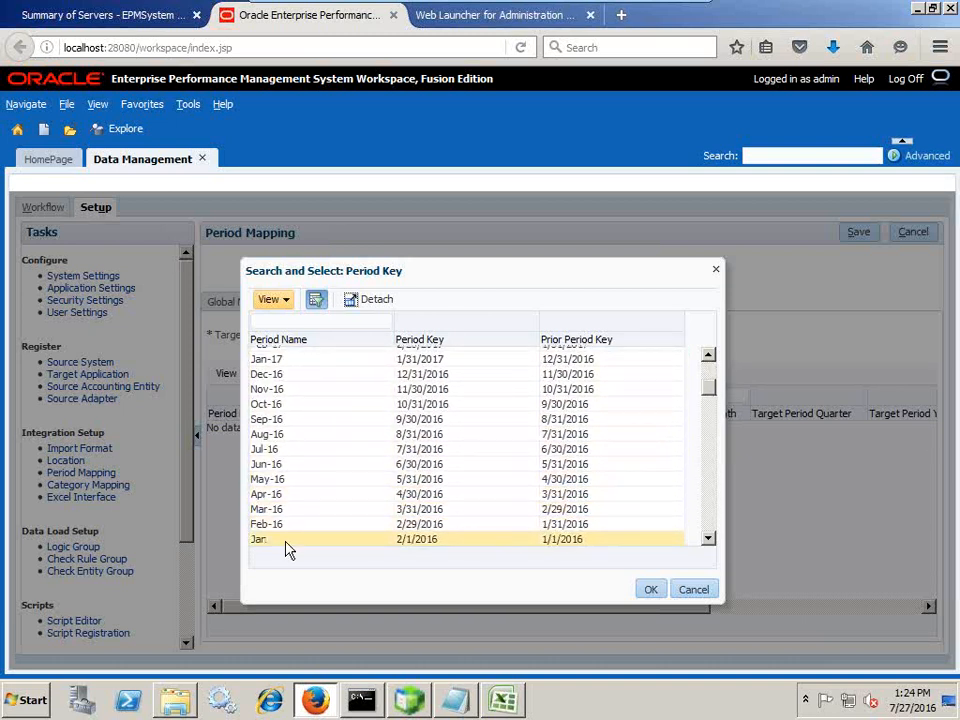
left_click(648, 590)
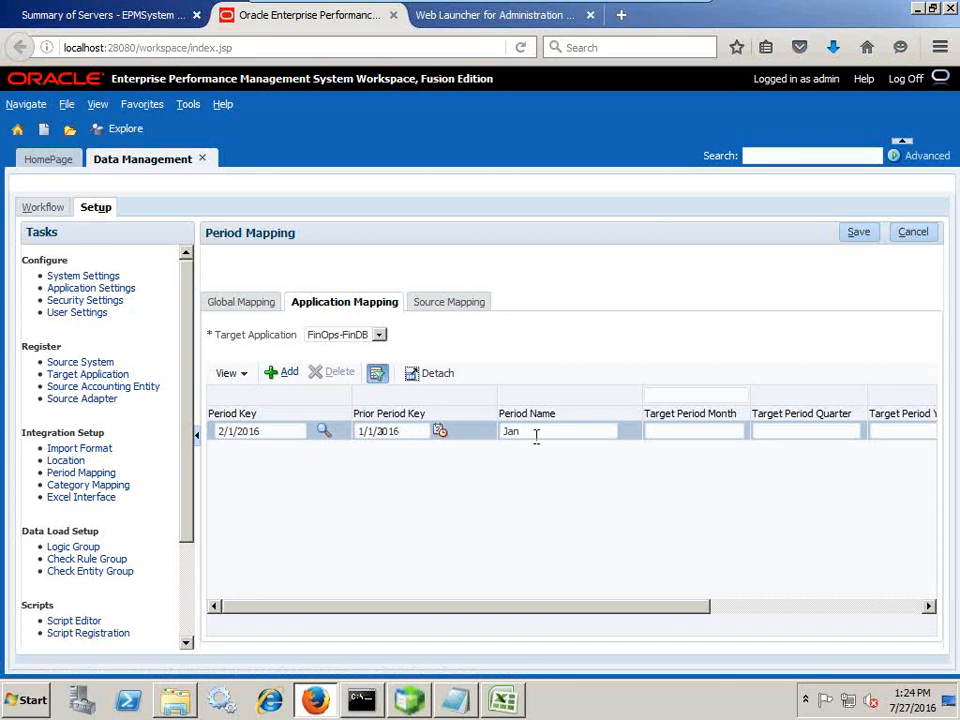
Set the Jan period's target month to Jan and its year target to FY16, and save the period mapping
left_click(672, 433)
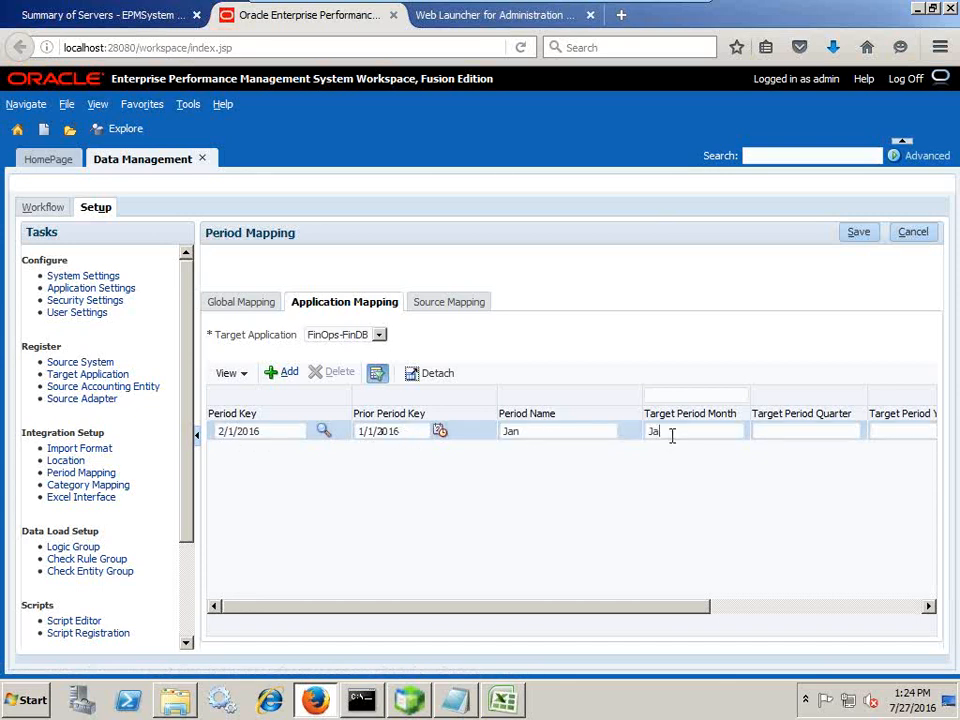
left_click(883, 607)
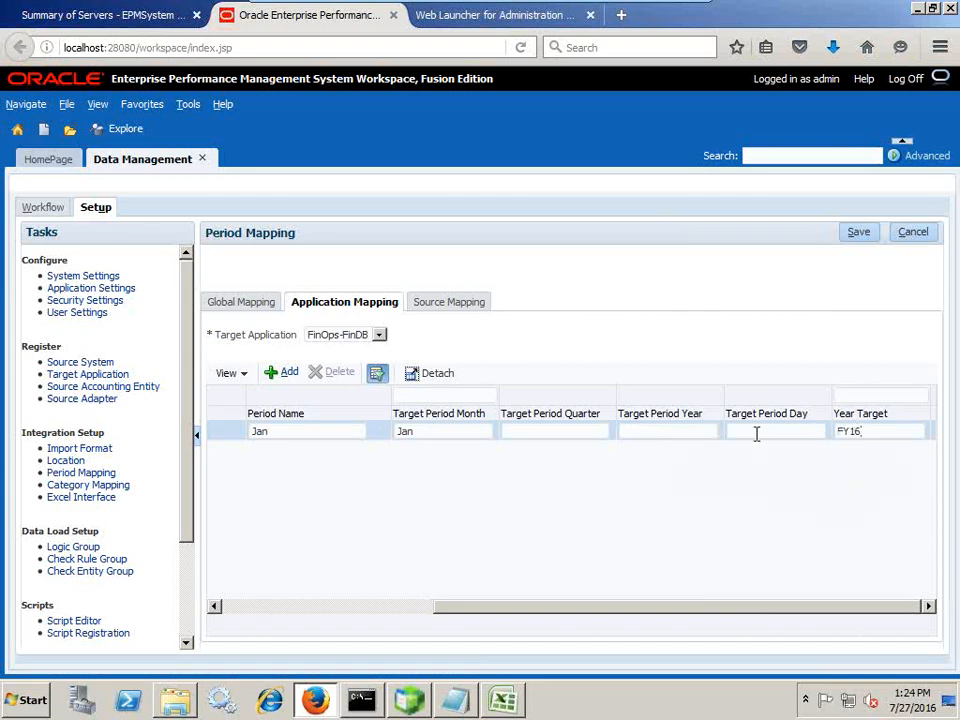
left_click(857, 236)
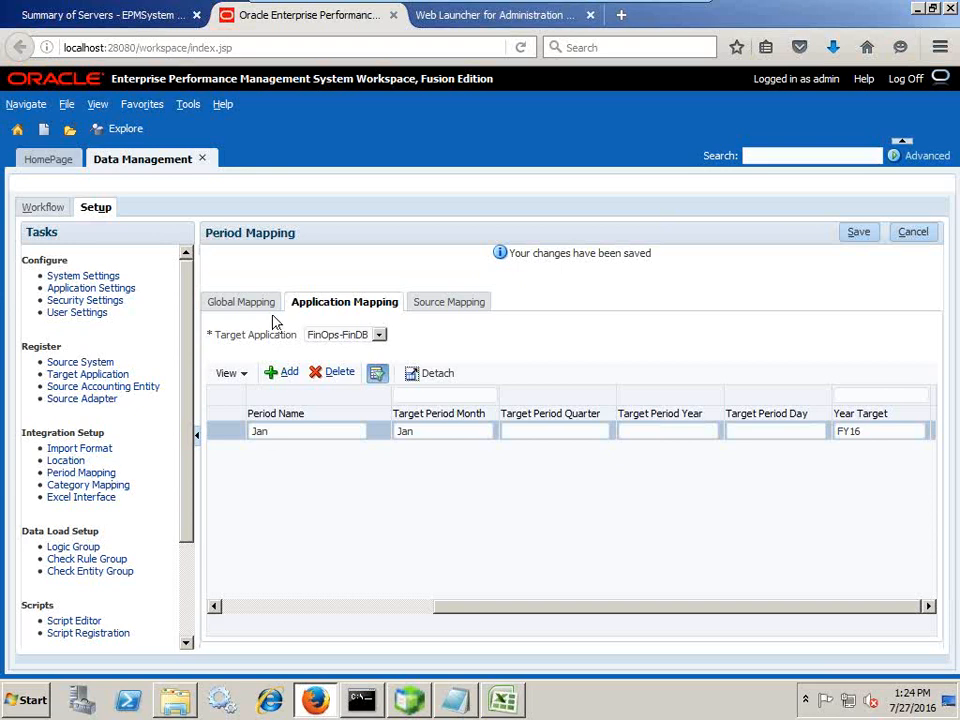
Try to add an application category mapping for FinOps-FinDB that maps the Actual category to target category Actual, and save it
left_click(88, 484)
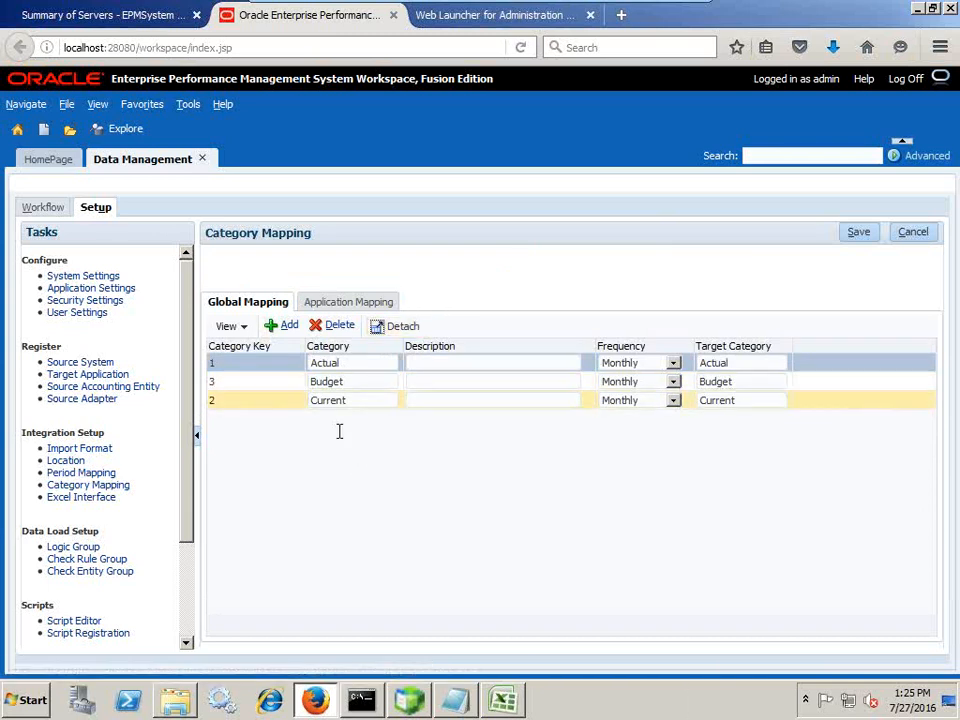
left_click(350, 305)
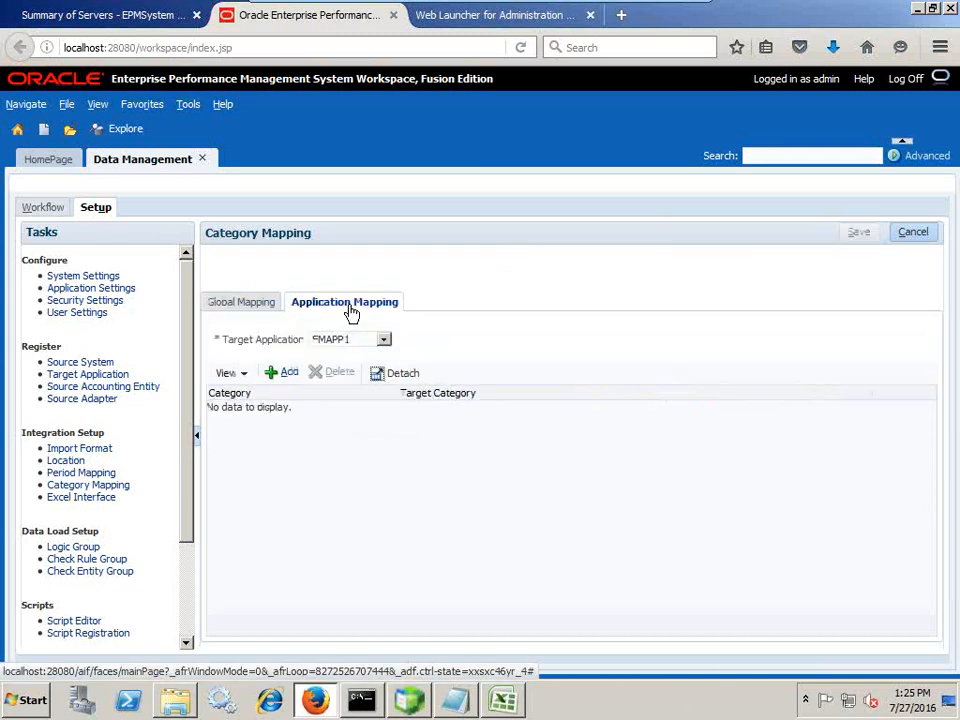
left_click(350, 339)
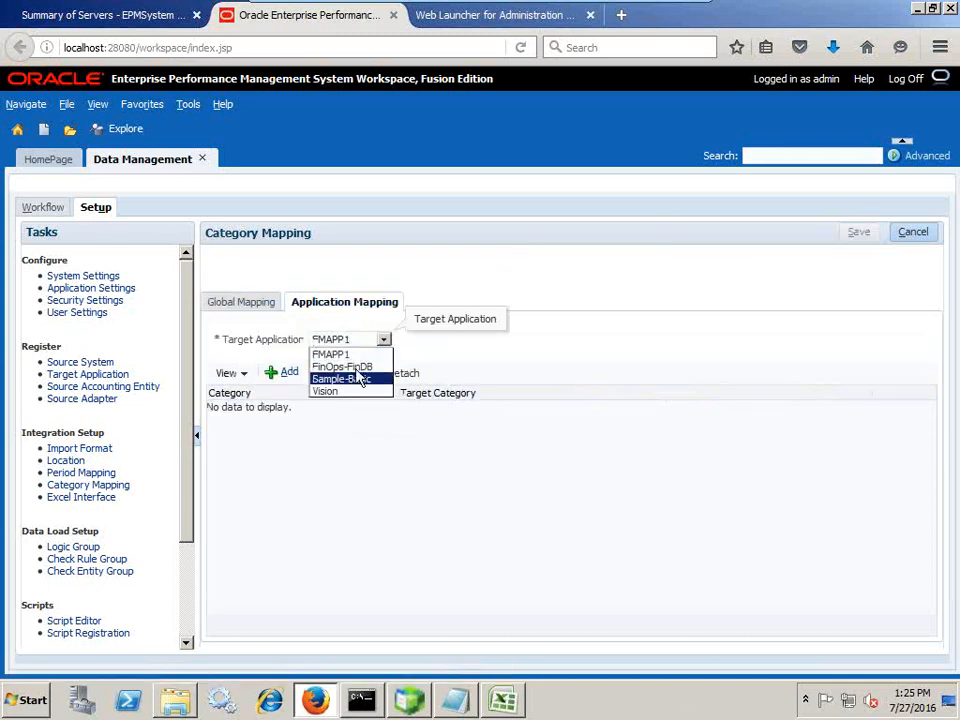
left_click(355, 368)
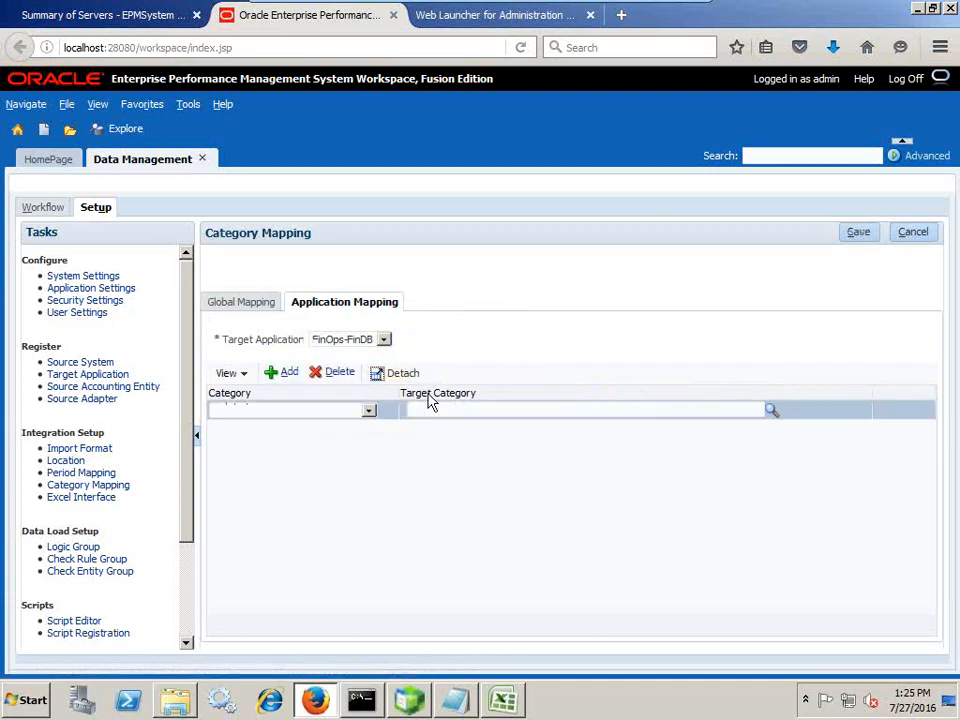
left_click(368, 410)
left_click(317, 438)
left_click(494, 404)
type("Actual")
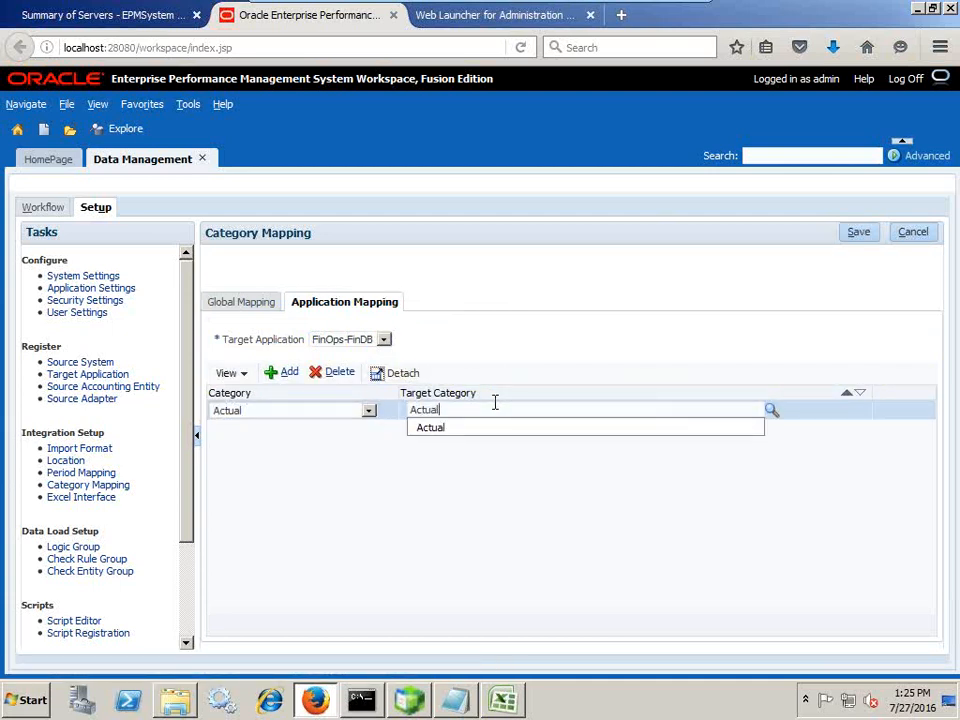
left_click(858, 236)
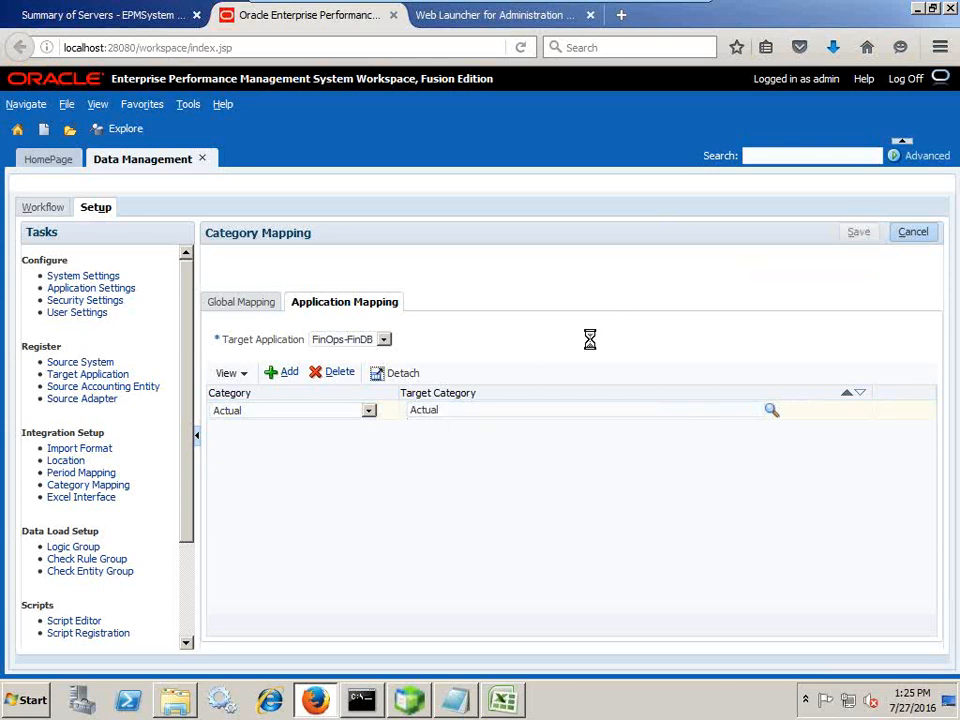
Clear the target category of the Actual row in the FinOps-FinDB category mapping
left_click(459, 414)
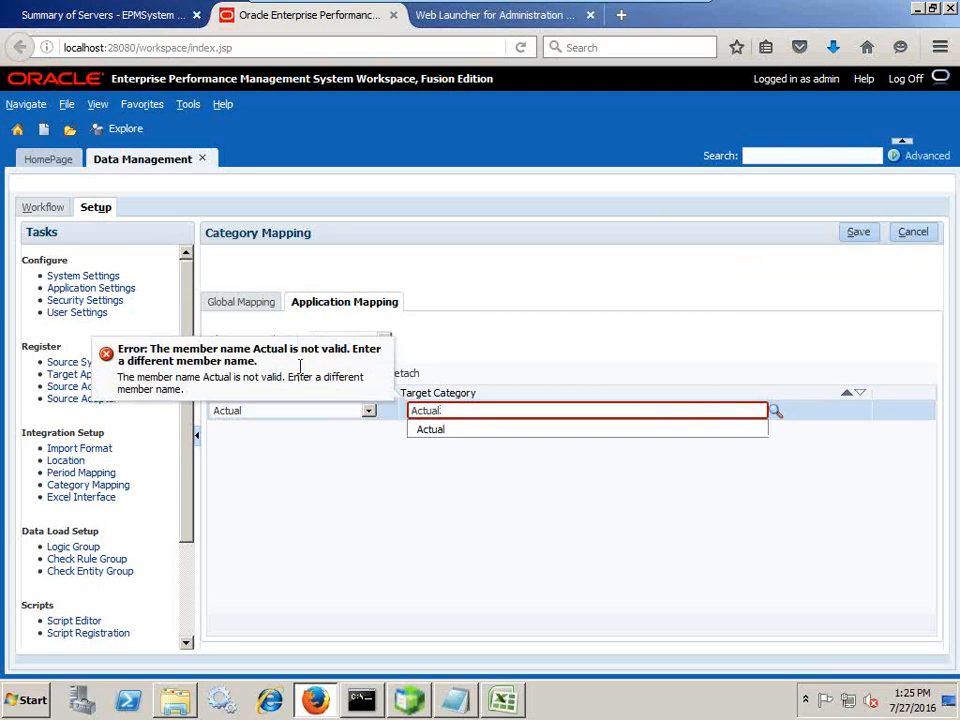
left_click(778, 413)
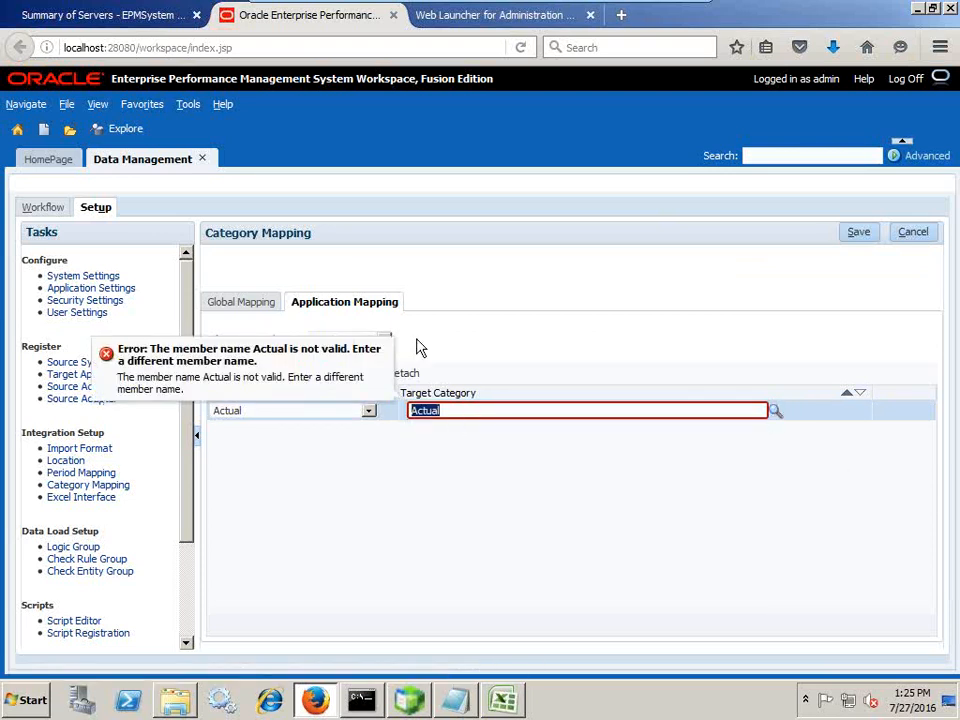
left_click(369, 347)
left_click(370, 345)
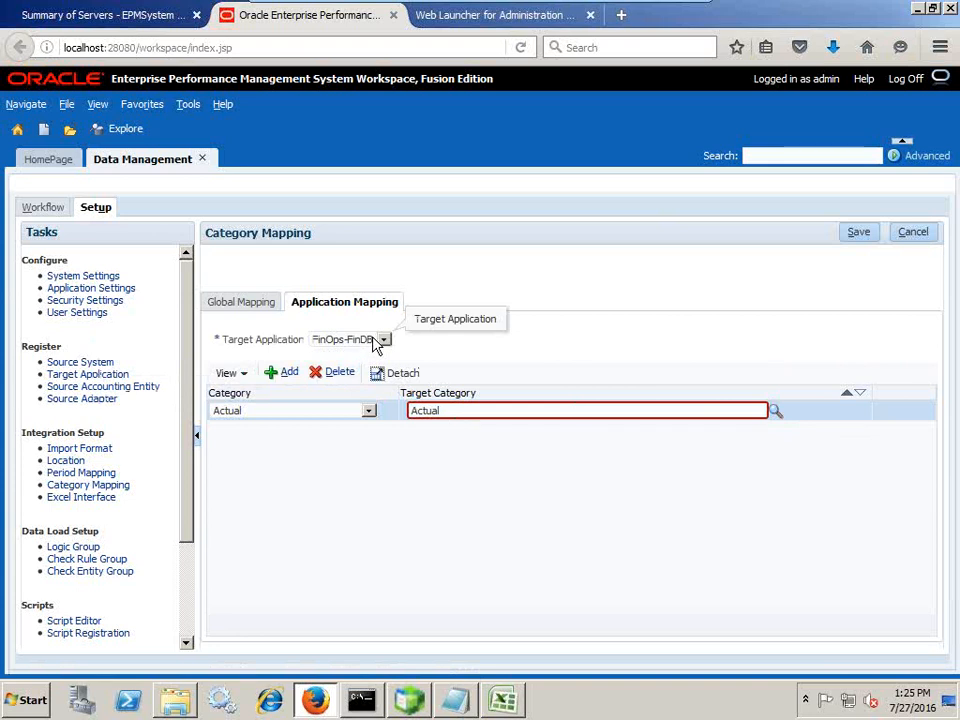
left_click(776, 416)
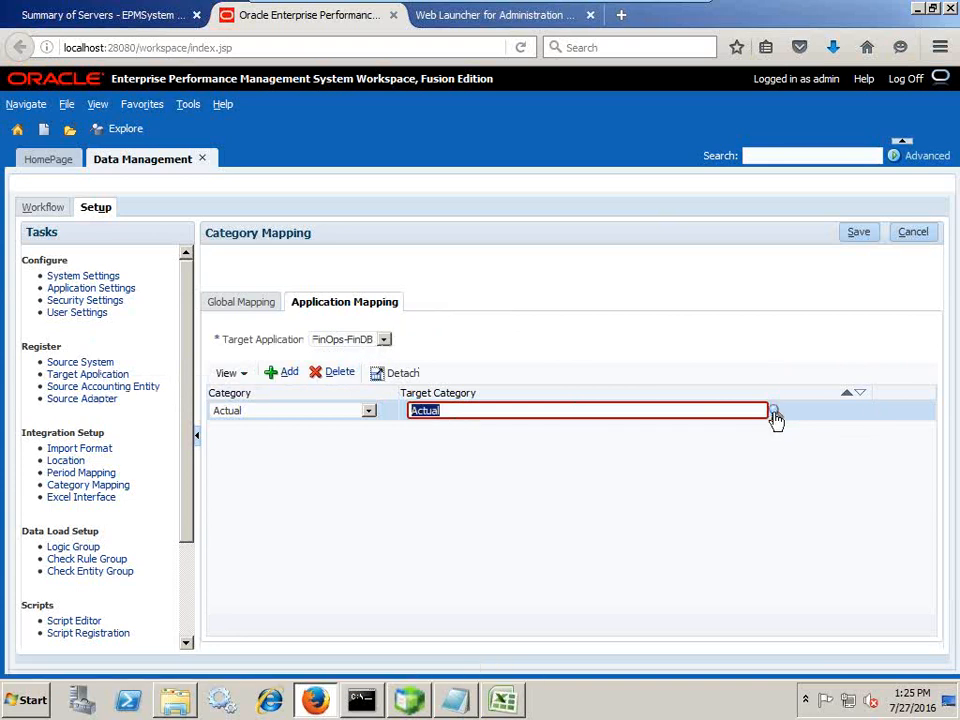
left_click(591, 411)
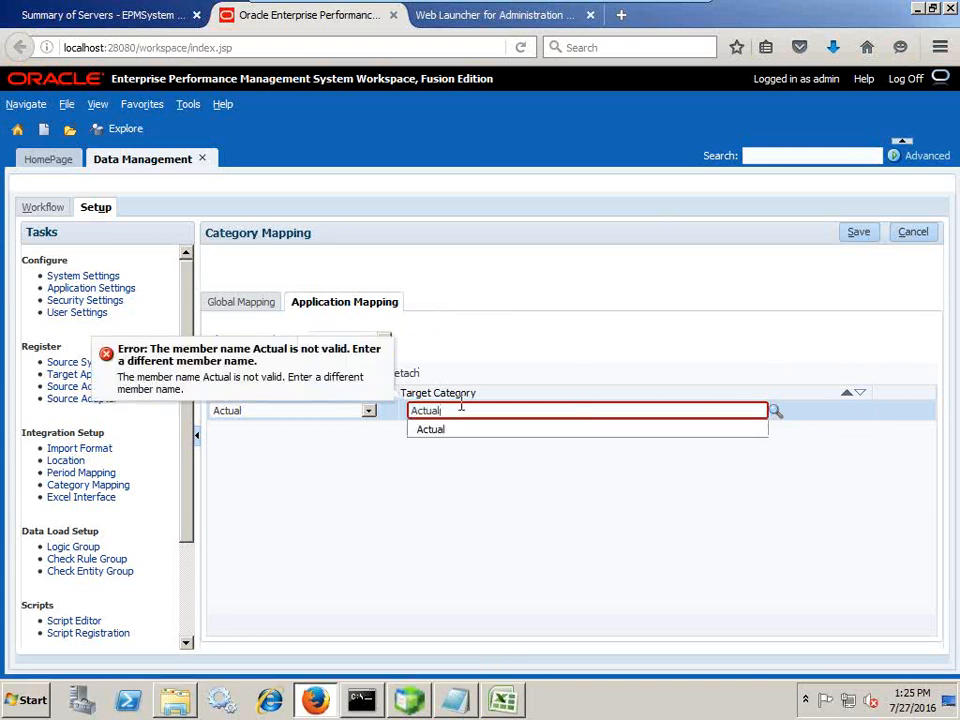
key("BackSpace")
key("BackSpace")
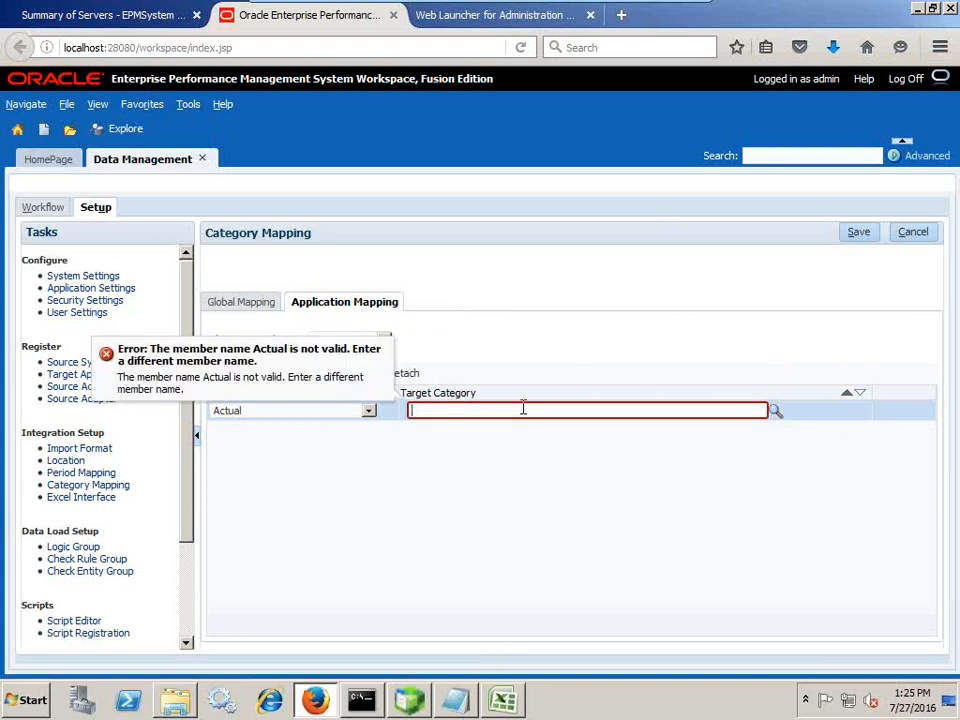
Try to refresh the members available for the Actual row's target category, and close the member selector
left_click(775, 411)
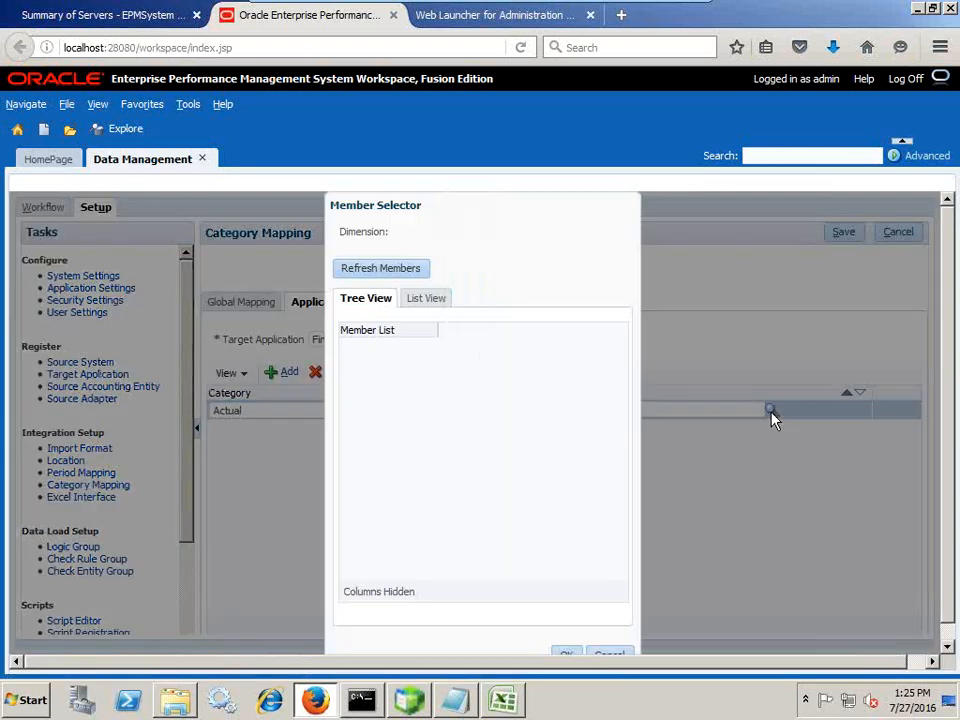
left_click(403, 274)
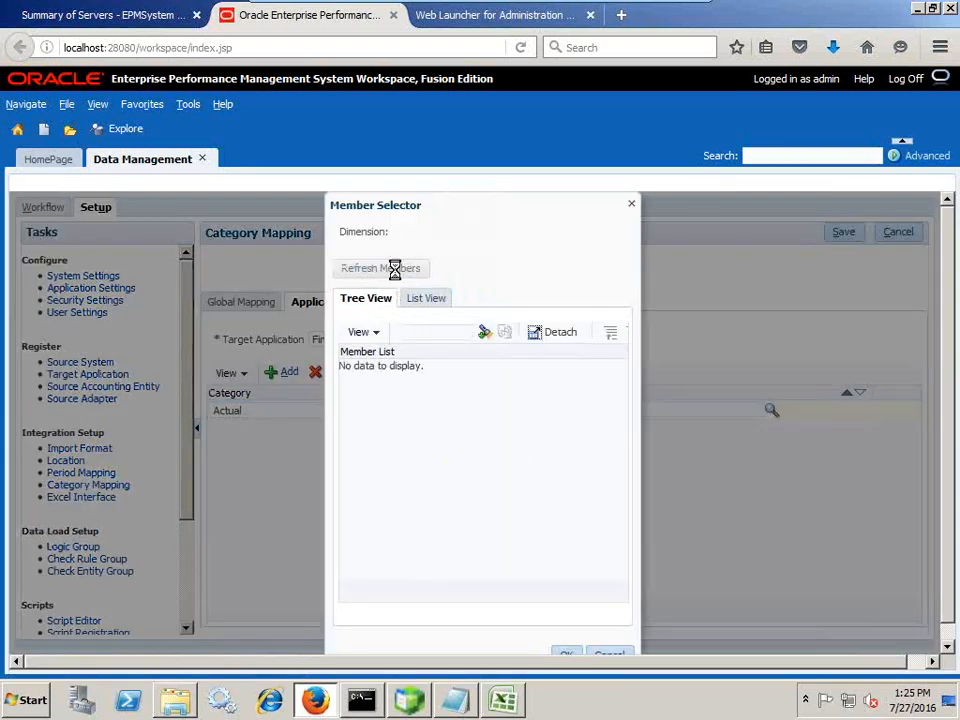
key("Return")
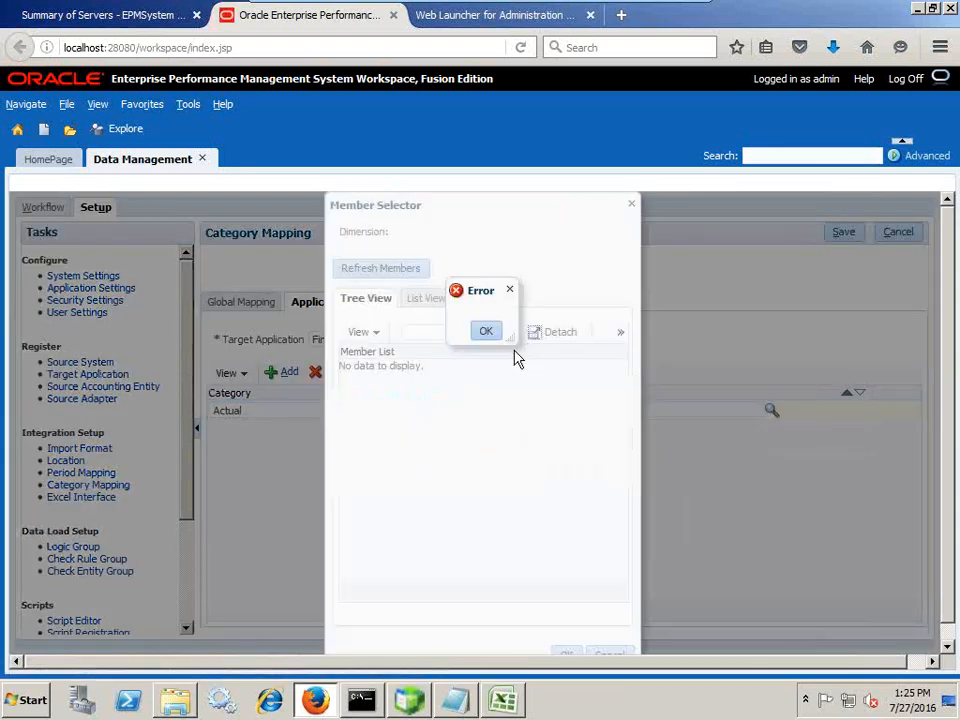
left_click(487, 337)
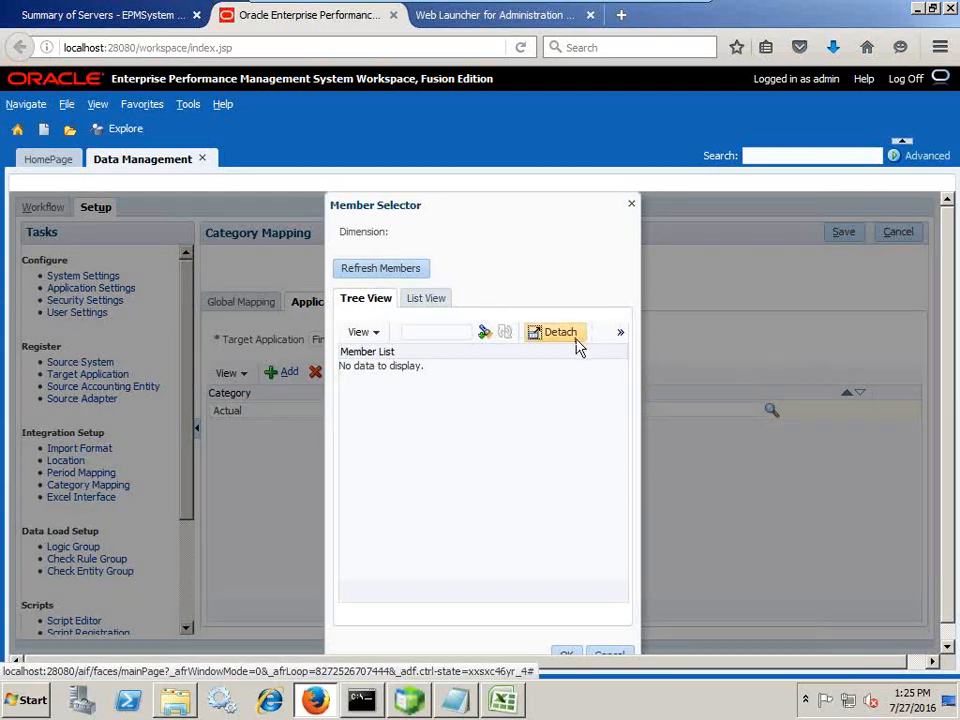
left_click(631, 204)
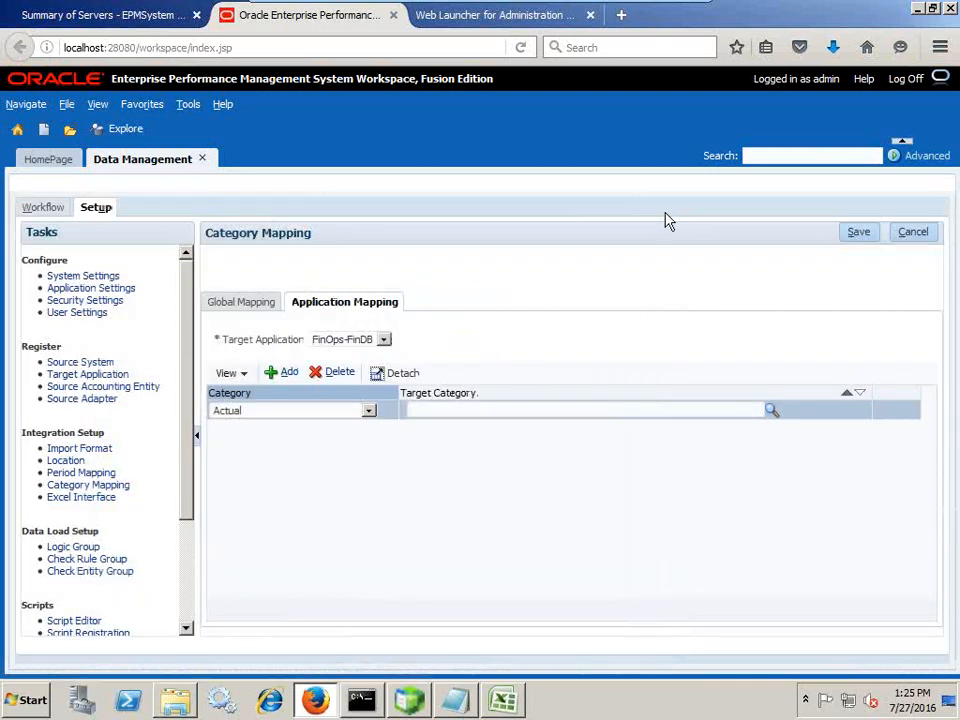
left_click(667, 13)
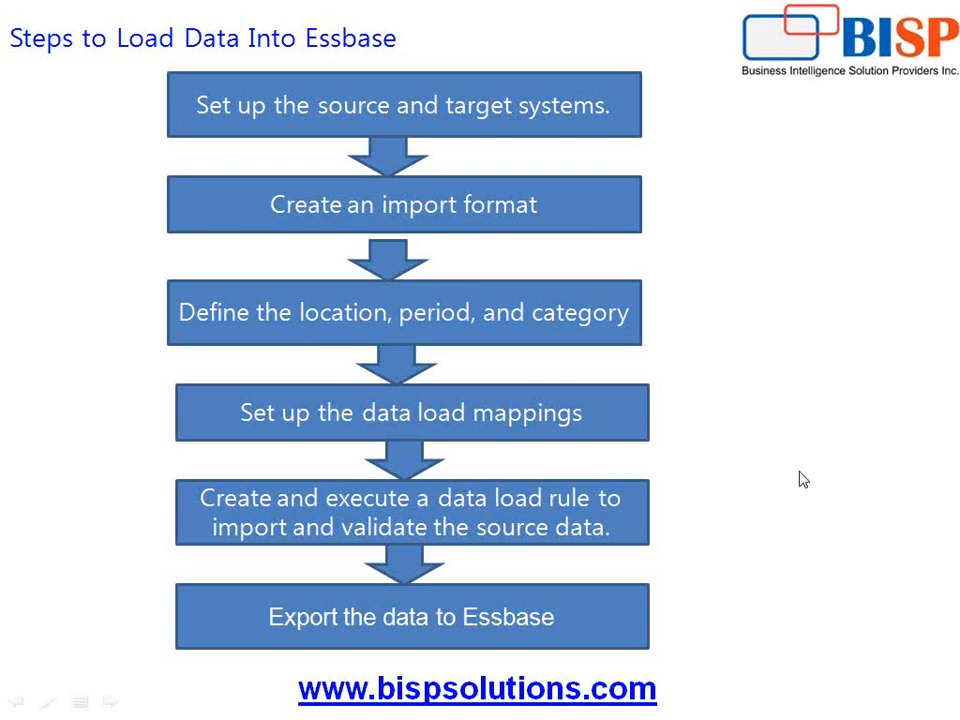
key("alt+Tab")
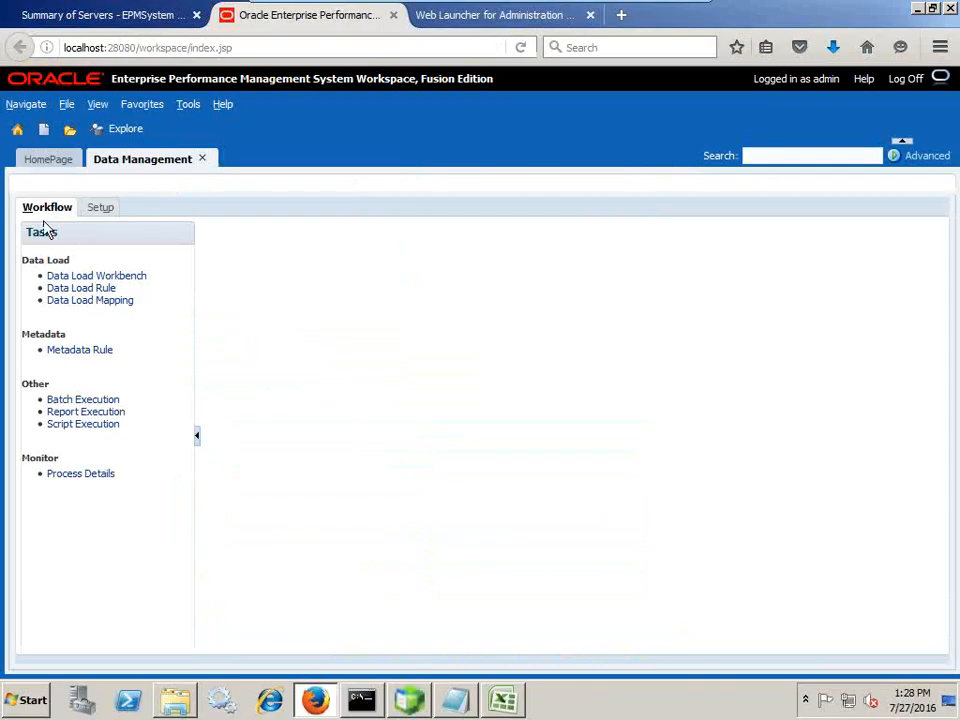
left_click(98, 208)
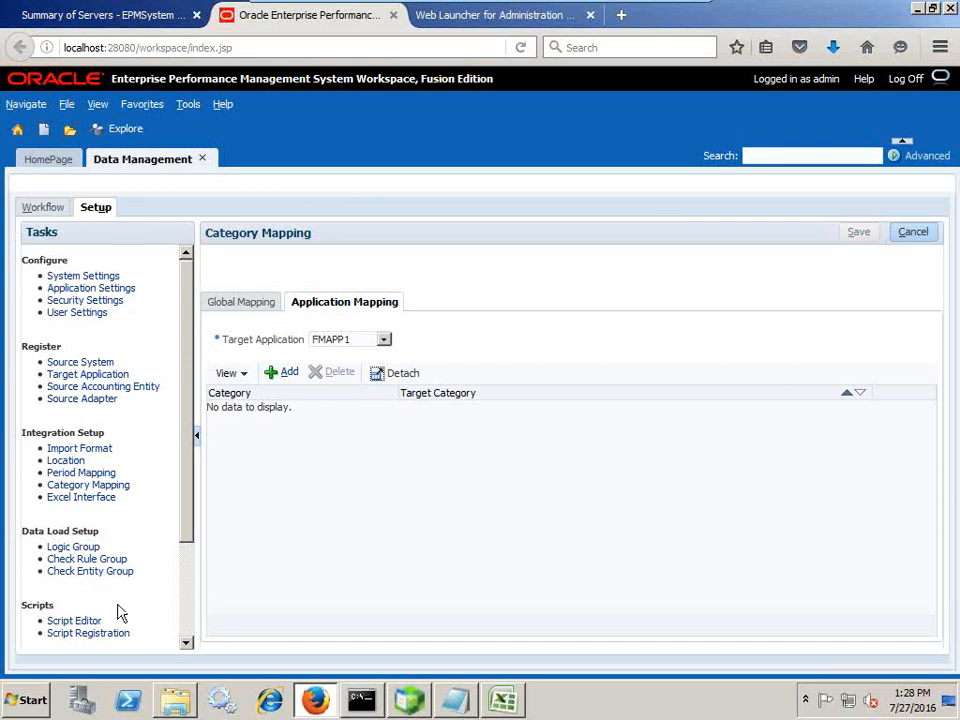
Open the data load mapping in the workflow tasks and set its point of view to the LFinCube location
left_click(33, 210)
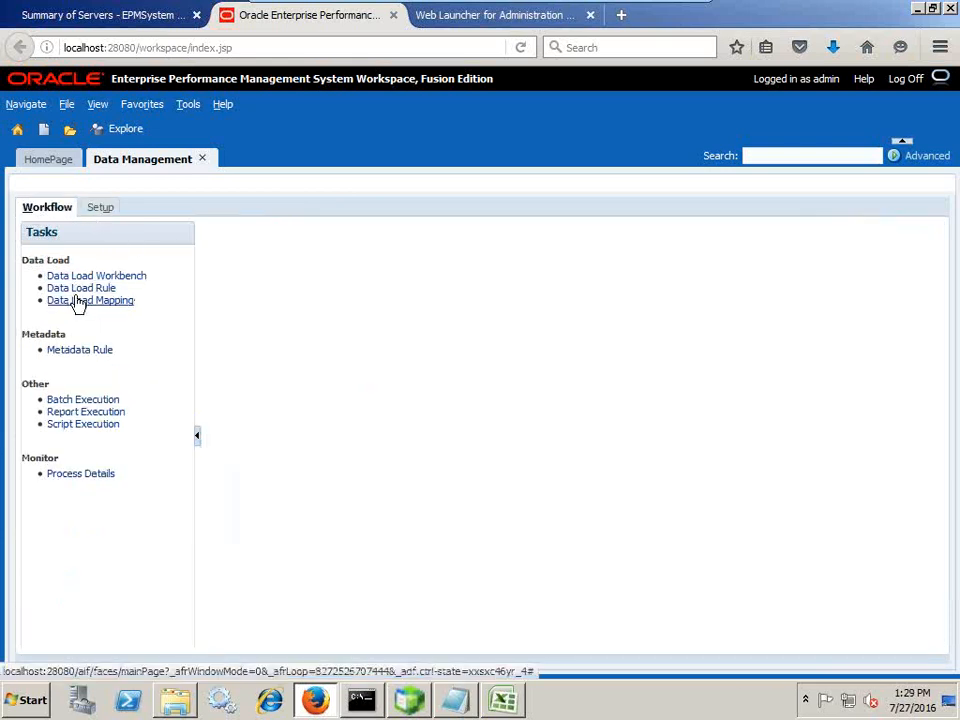
left_click(112, 306)
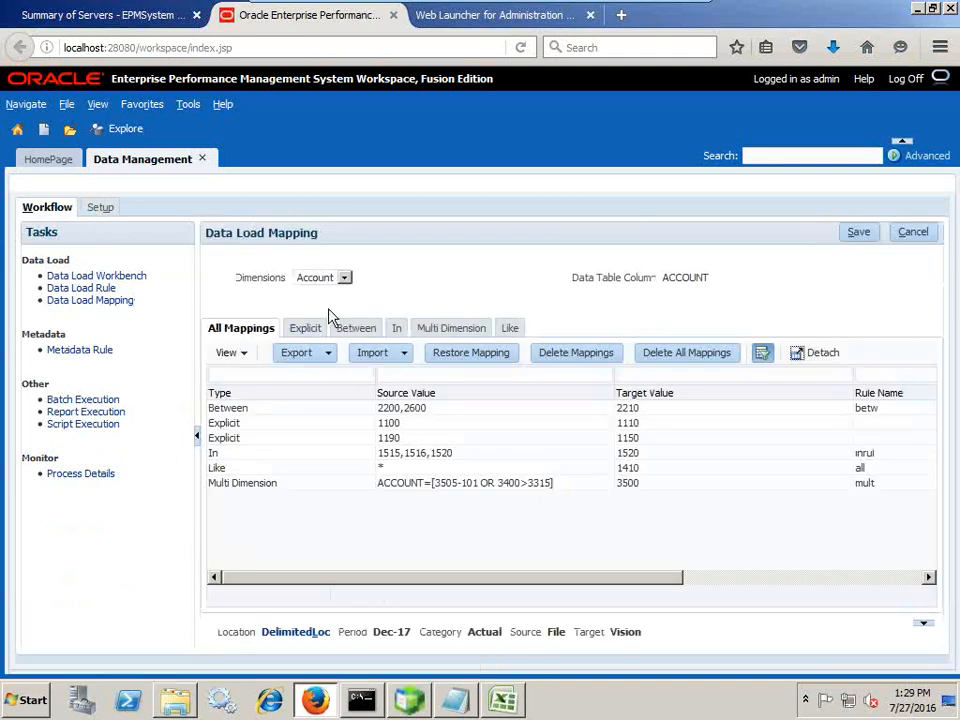
left_click(295, 639)
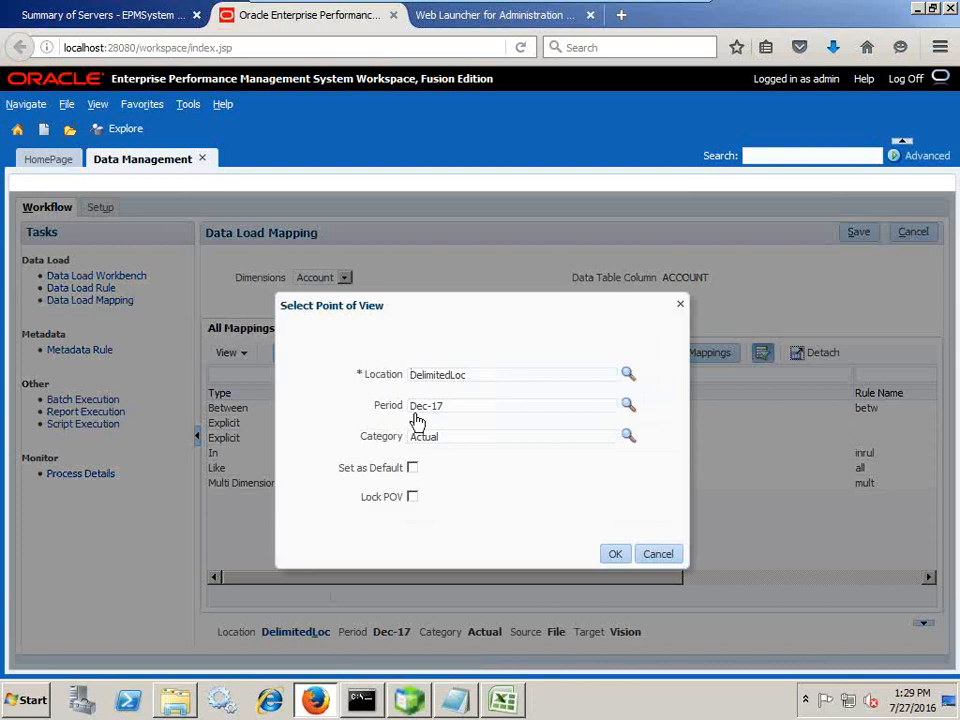
left_click(628, 375)
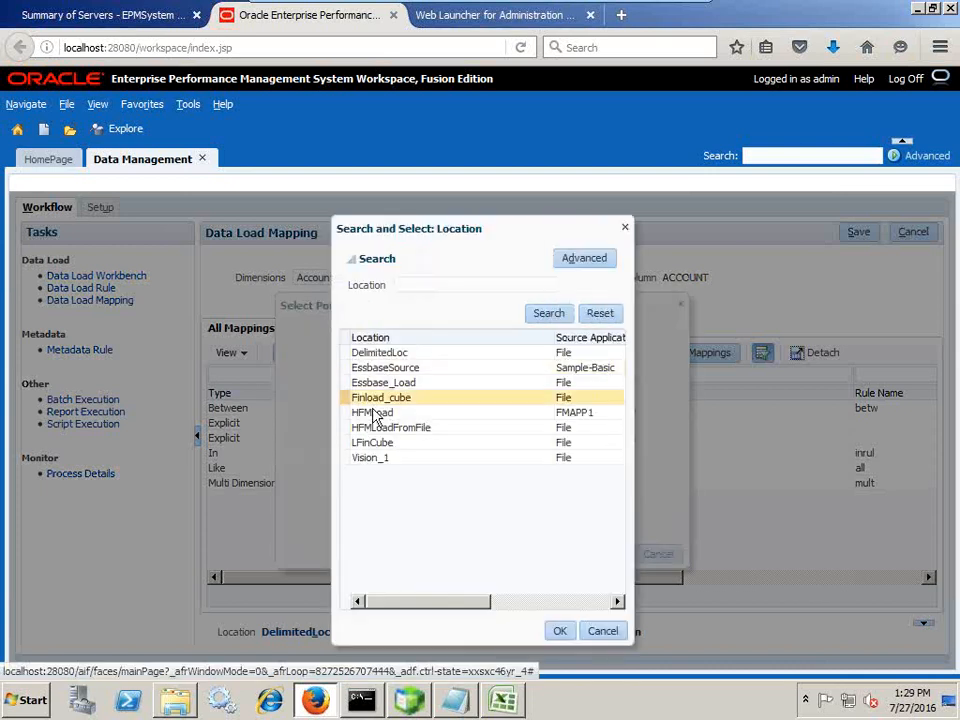
left_click(375, 446)
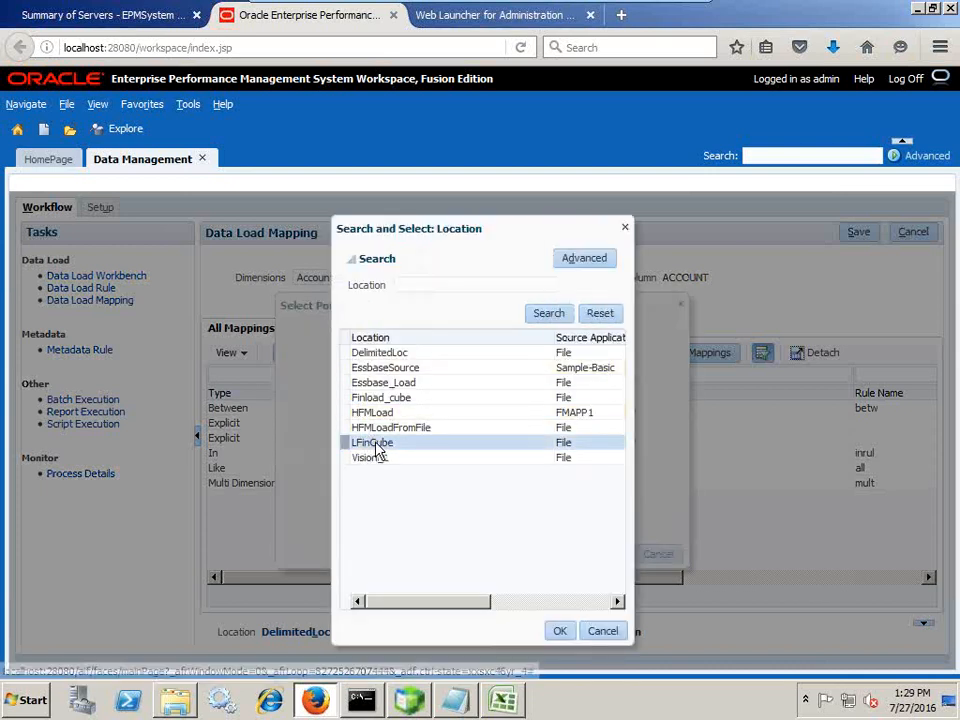
left_click(560, 634)
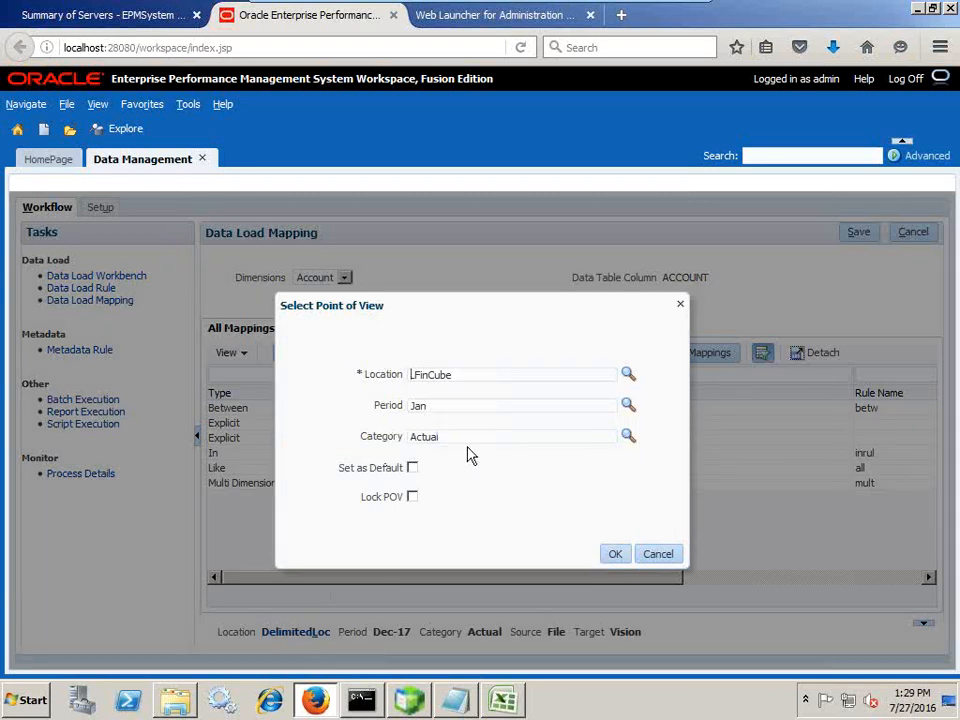
left_click(609, 553)
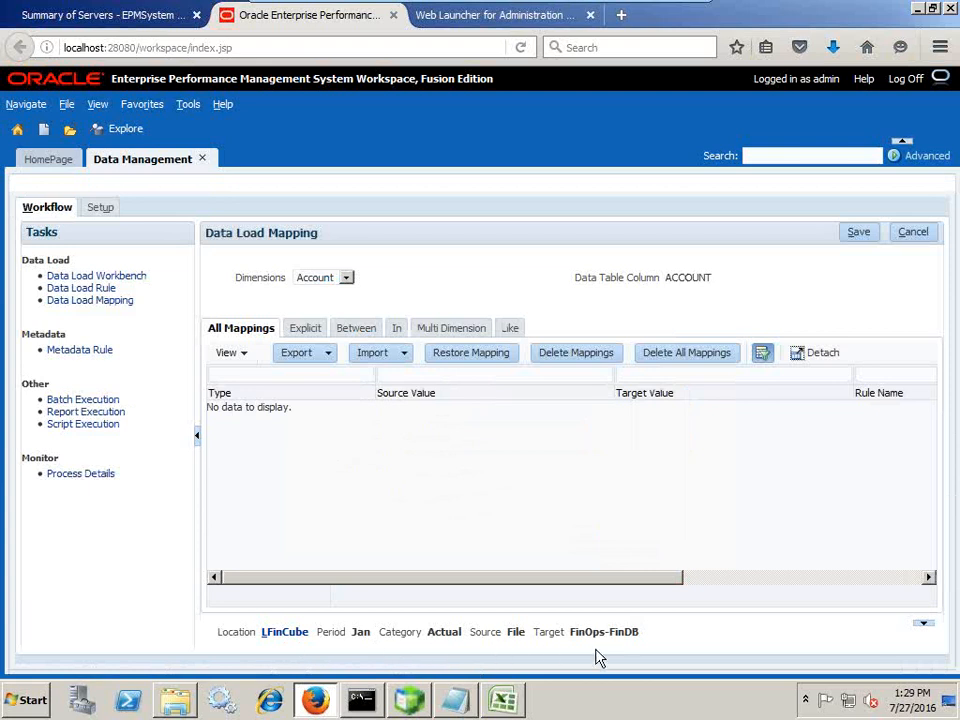
left_click_drag(569, 636, 640, 630)
left_click(340, 421)
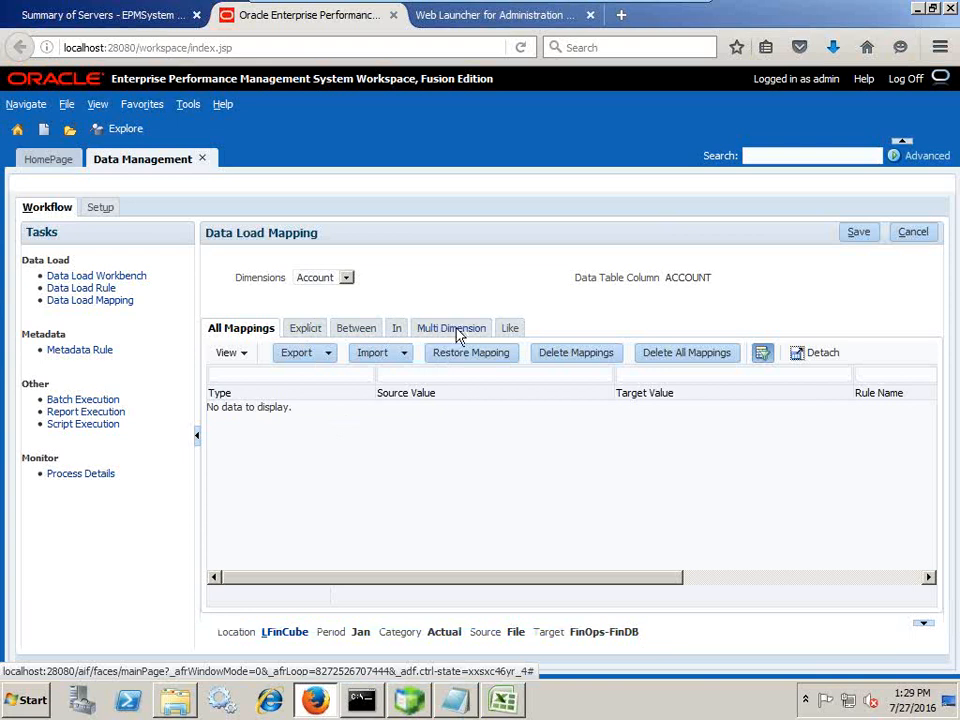
Add a Like mapping for the Account dimension with source value * and target value *
left_click(514, 330)
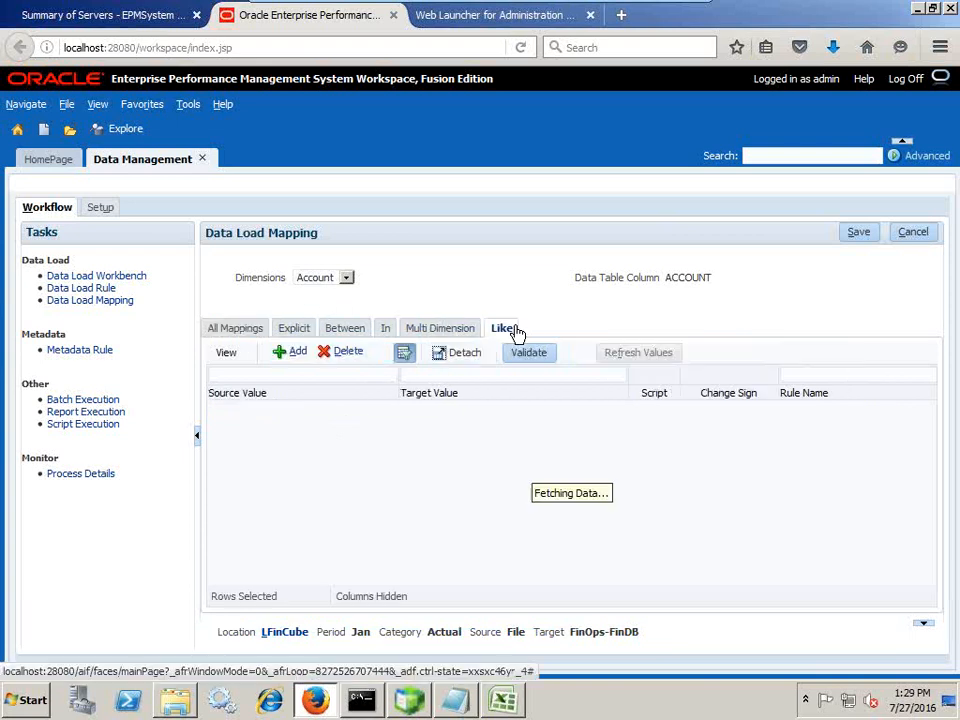
left_click(295, 353)
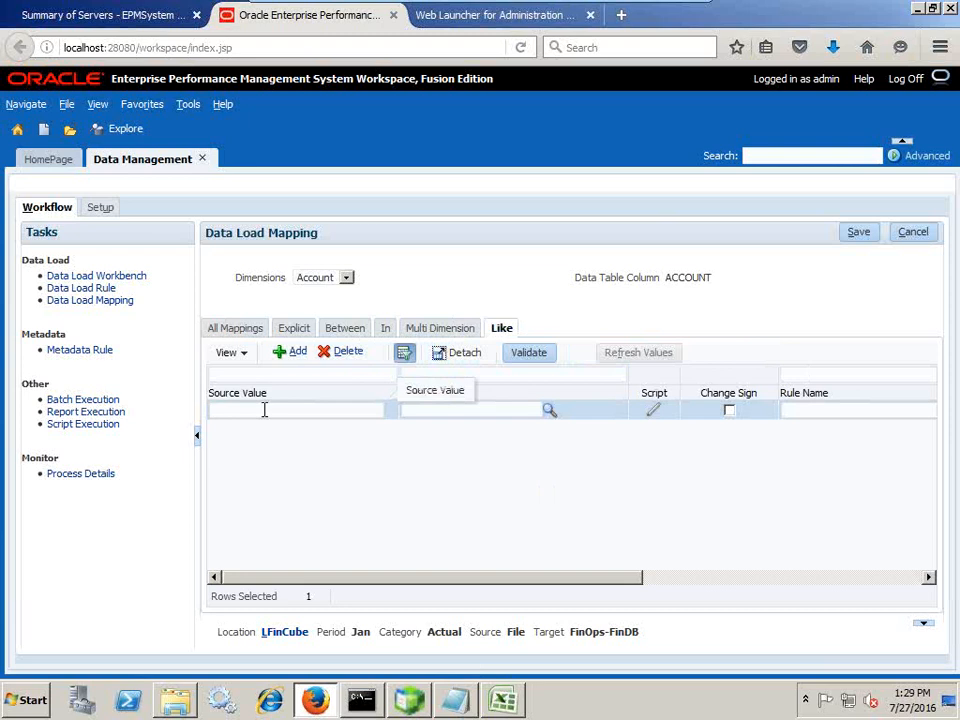
type("*")
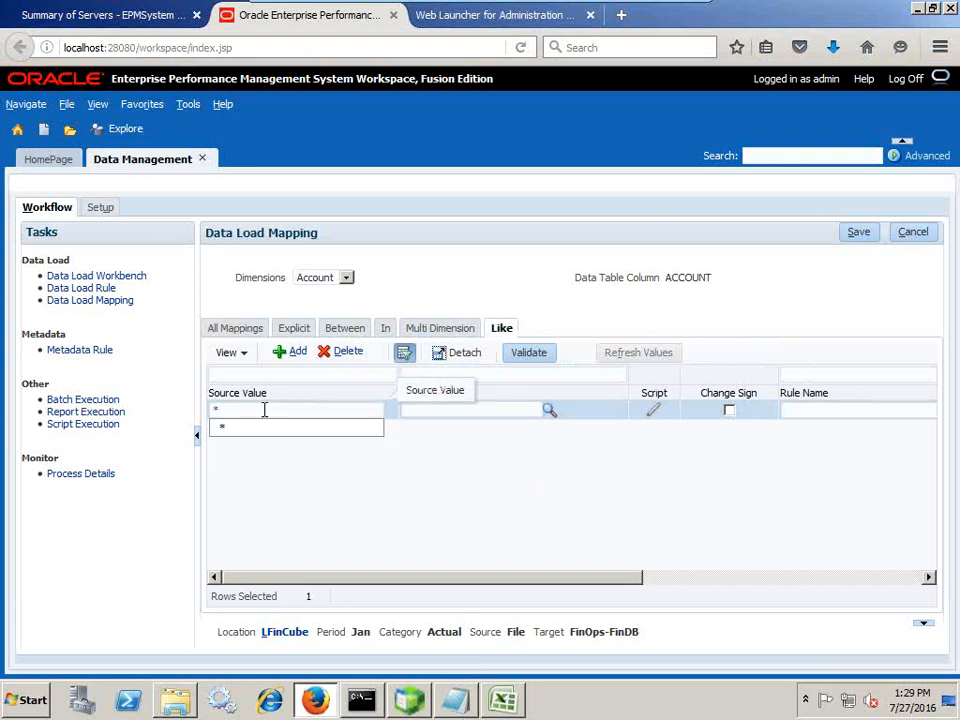
left_click(418, 414)
type("*")
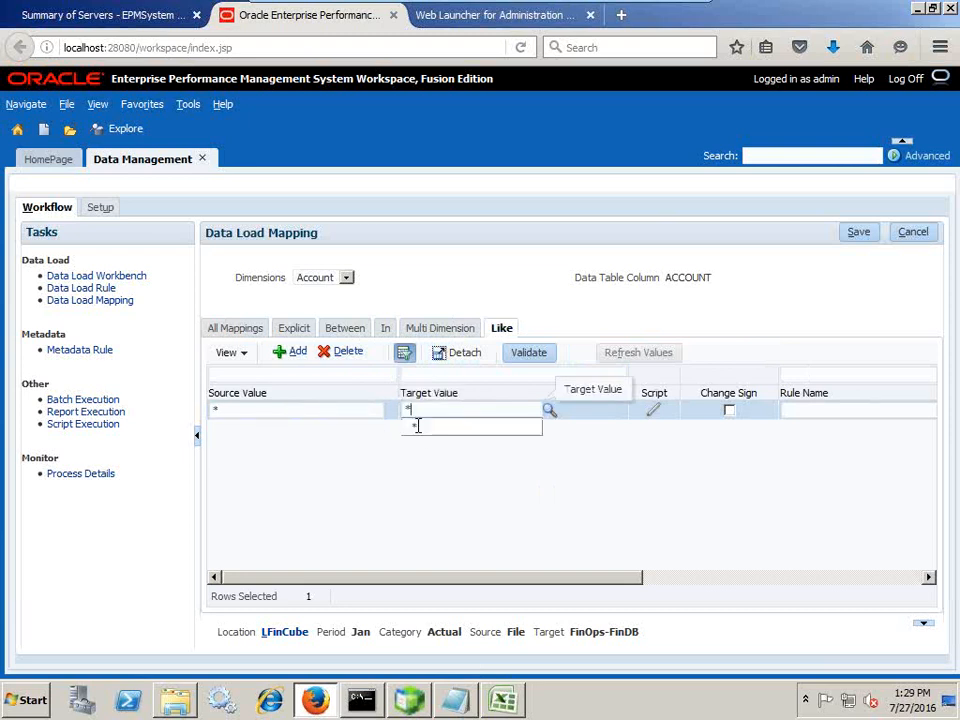
Name the Account mapping rule AllAccount and save the data load mapping
left_click(703, 578)
left_click(866, 413)
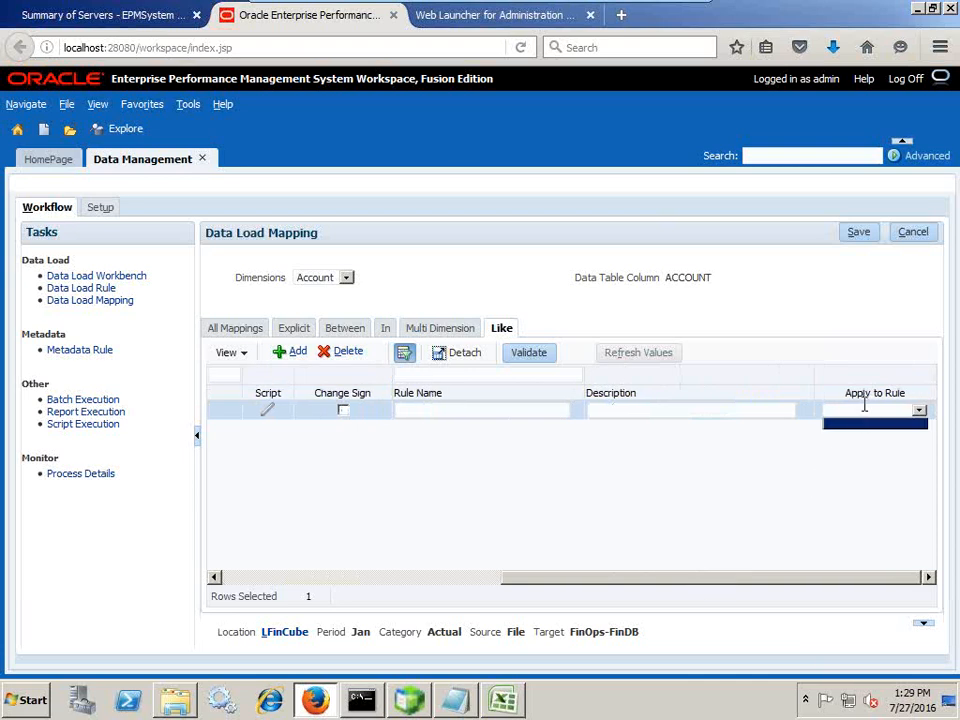
left_click(485, 406)
type("AllAccount")
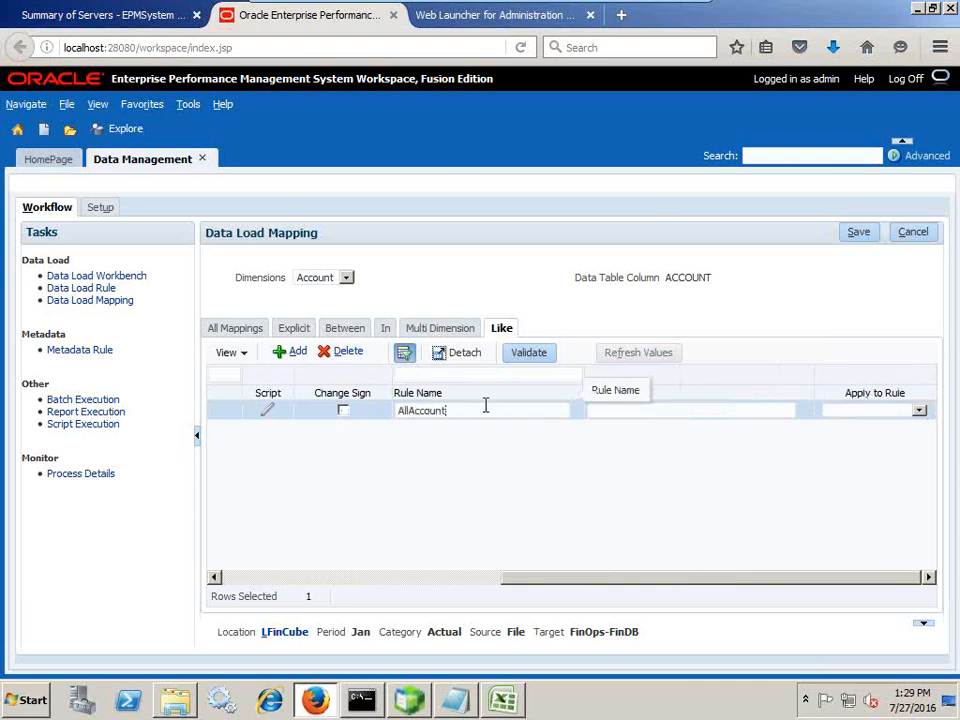
left_click(858, 232)
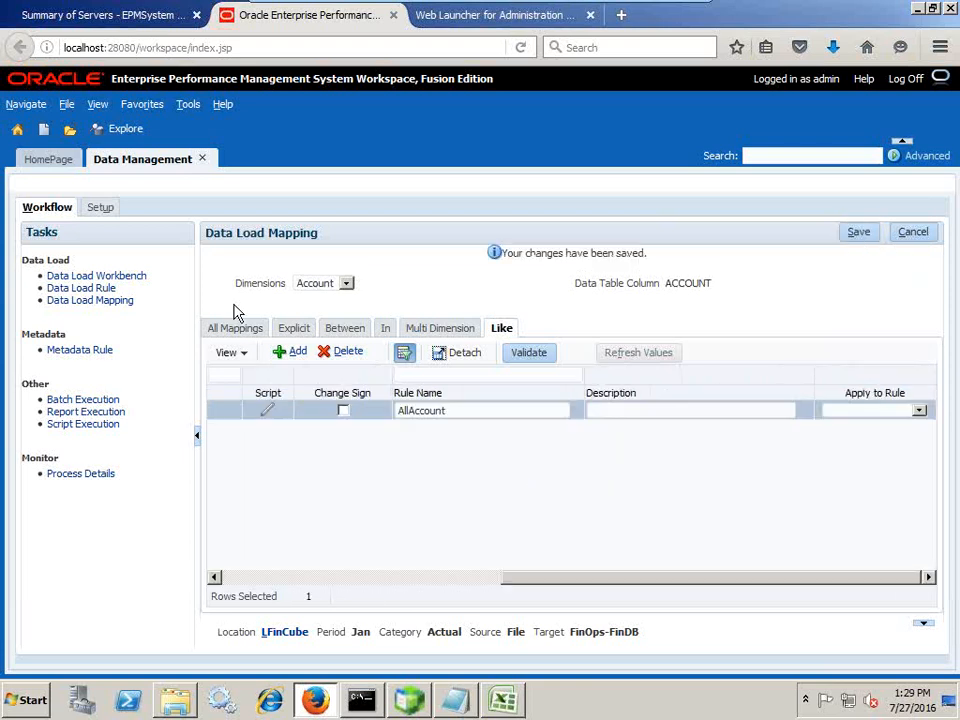
Add and save a Like mapping named AllEntity for the Entity dimension, with source value * and target value *
left_click(322, 283)
left_click(313, 310)
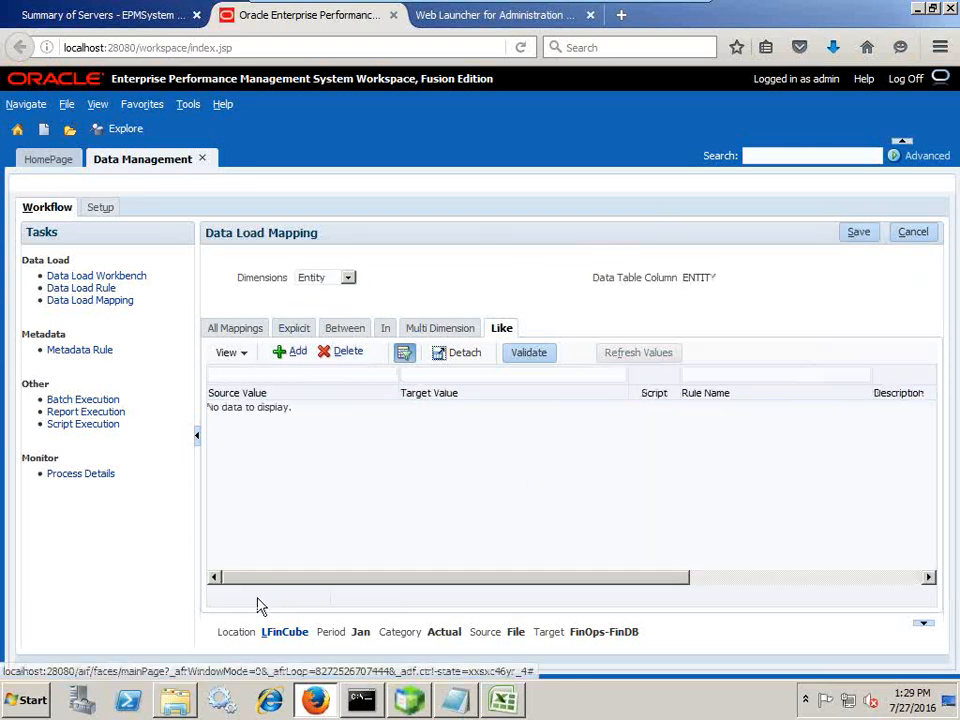
left_click(297, 354)
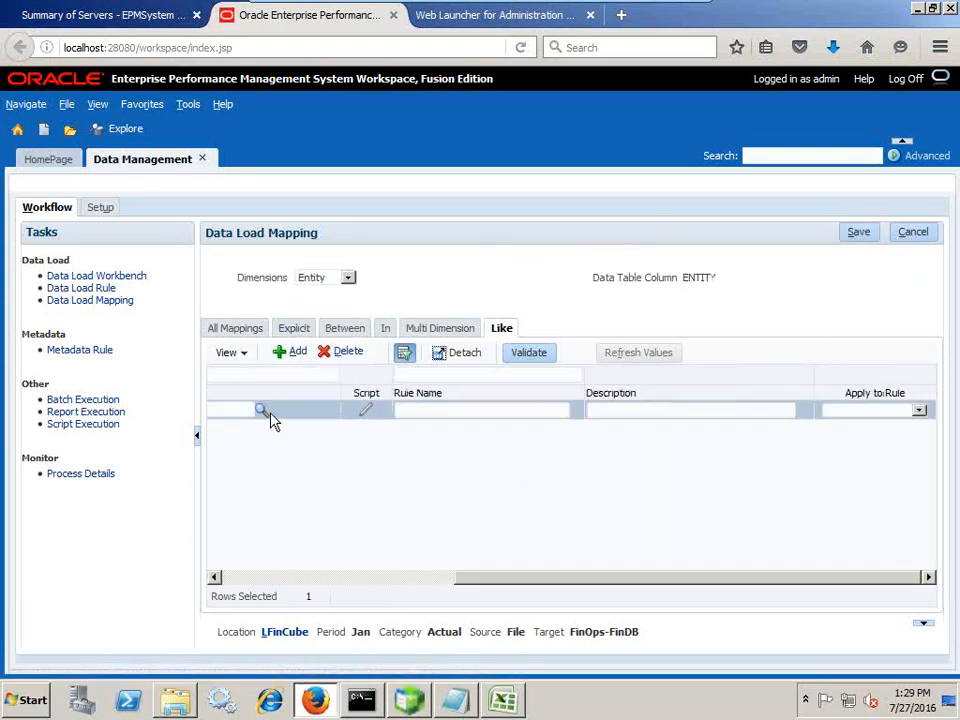
left_click(265, 578)
left_click(287, 410)
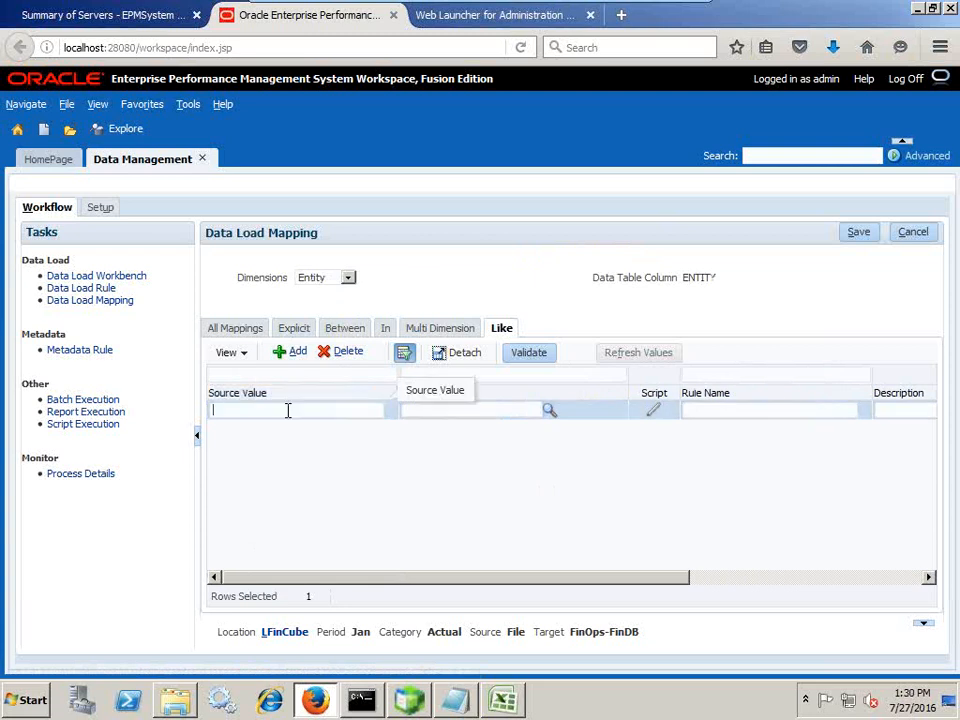
type("*")
left_click(462, 410)
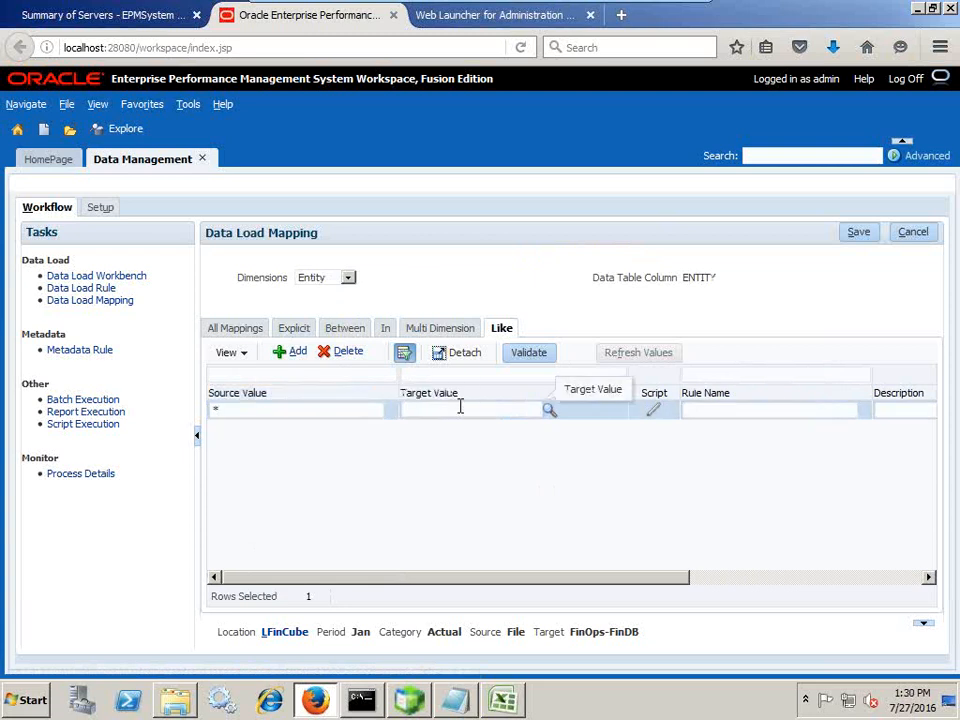
type("*")
left_click(712, 410)
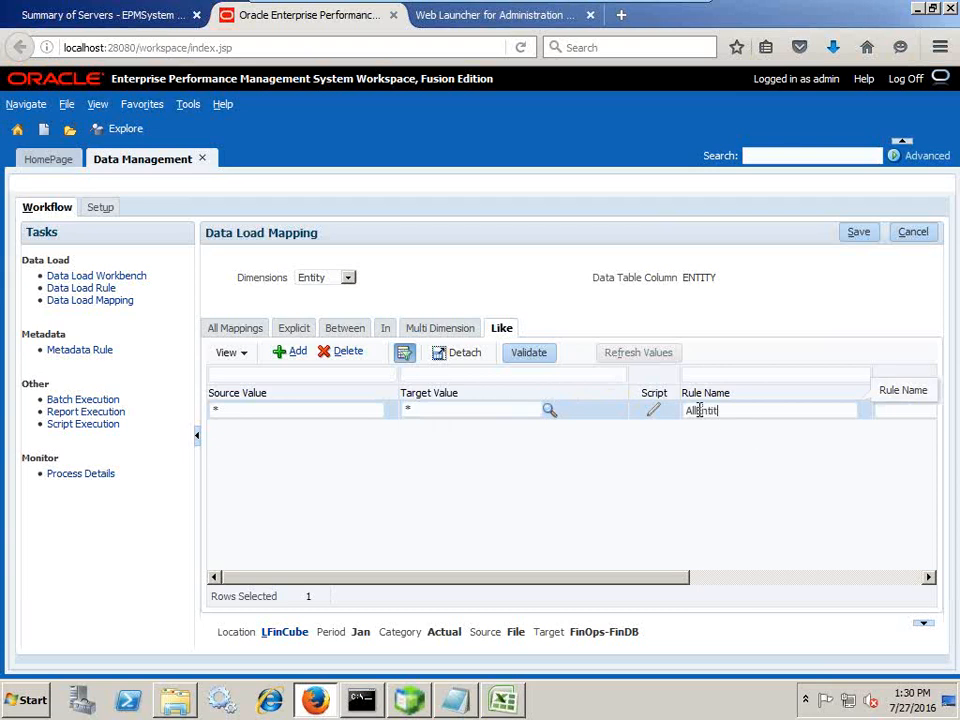
left_click(850, 233)
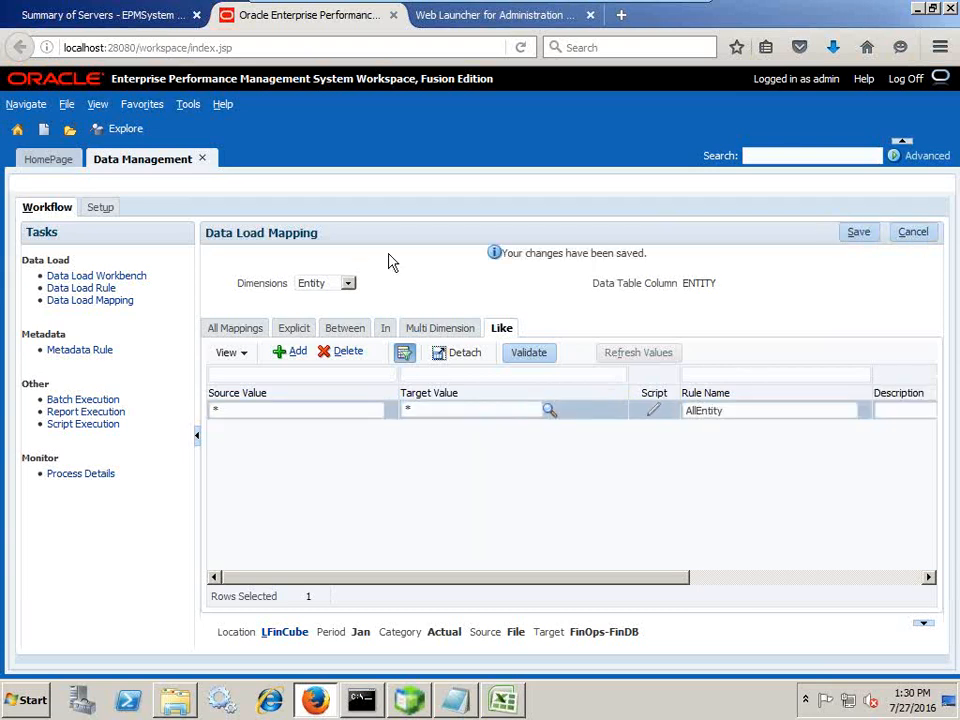
Add and save a Like mapping named AllProducts for the Product dimension, with source value * and target value *
left_click(318, 283)
left_click(314, 322)
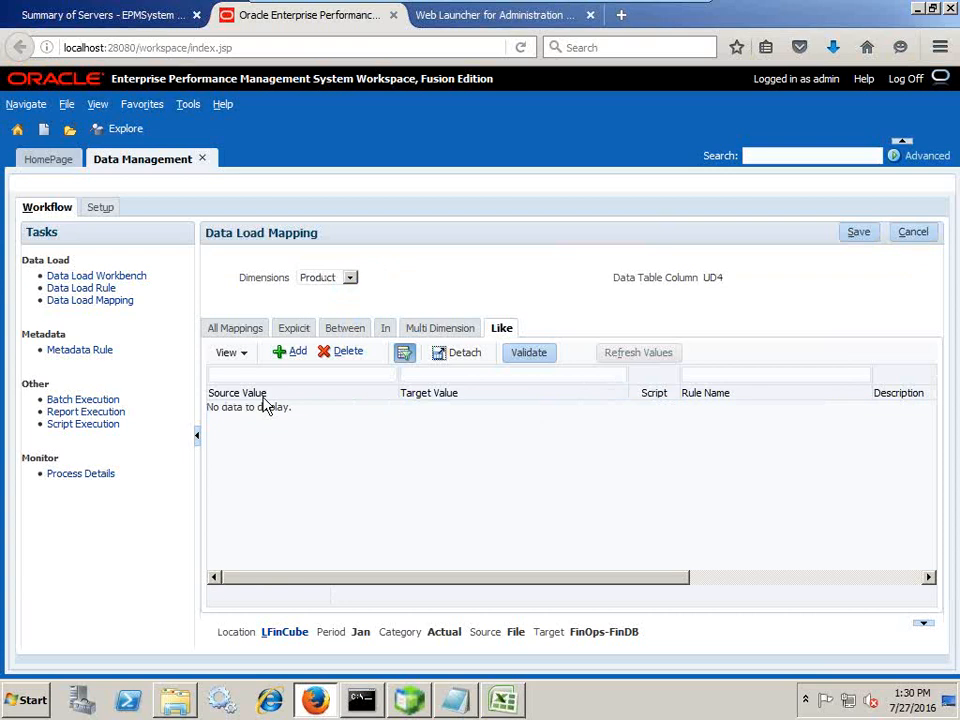
left_click(256, 408)
type("*")
left_click(455, 404)
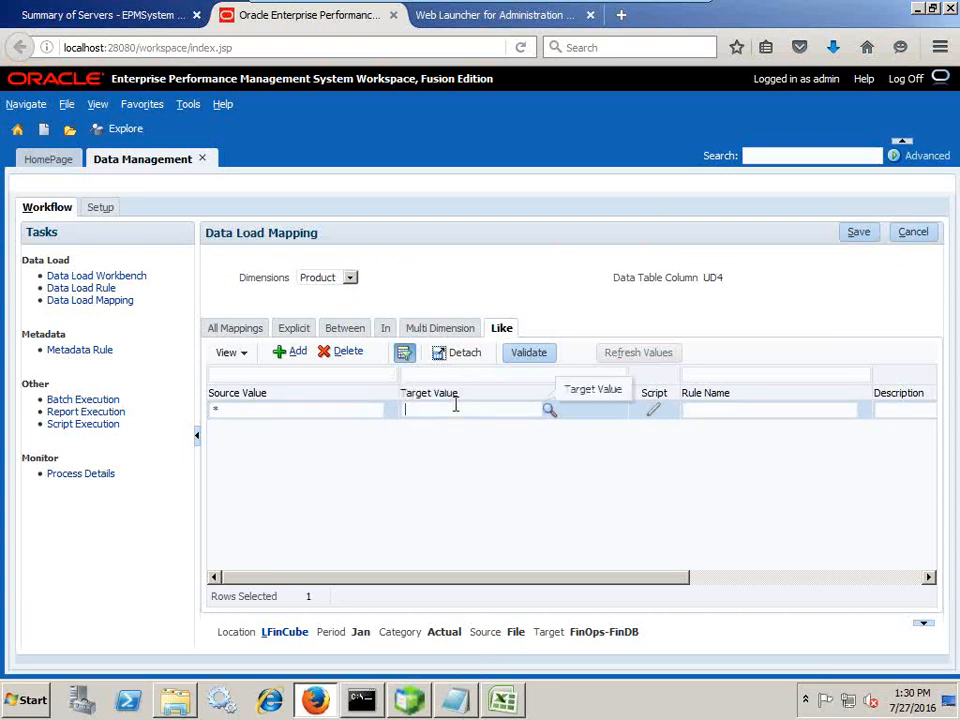
type("*")
left_click(750, 407)
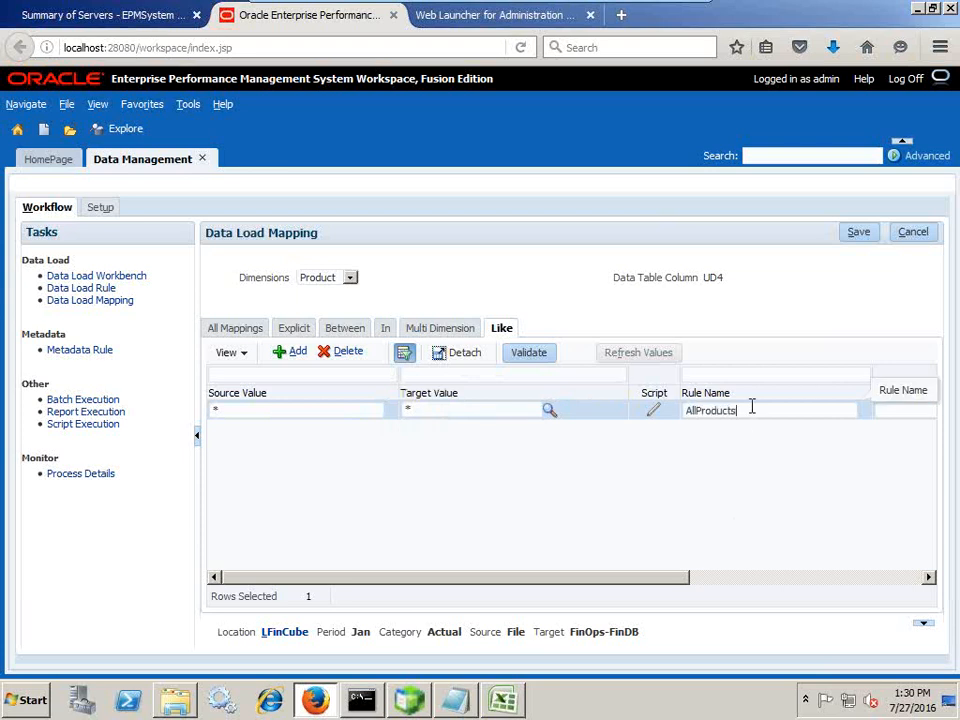
left_click(859, 231)
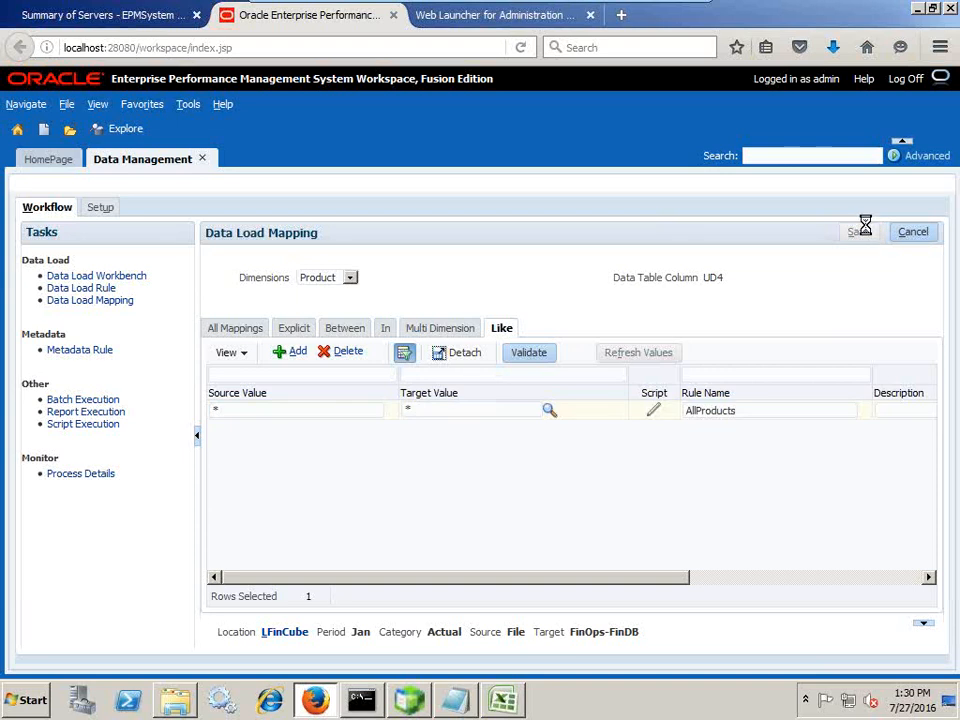
Add and save a Like mapping named AlLScenario for the Scenario dimension, with source value * and target value *
left_click(322, 283)
left_click(319, 335)
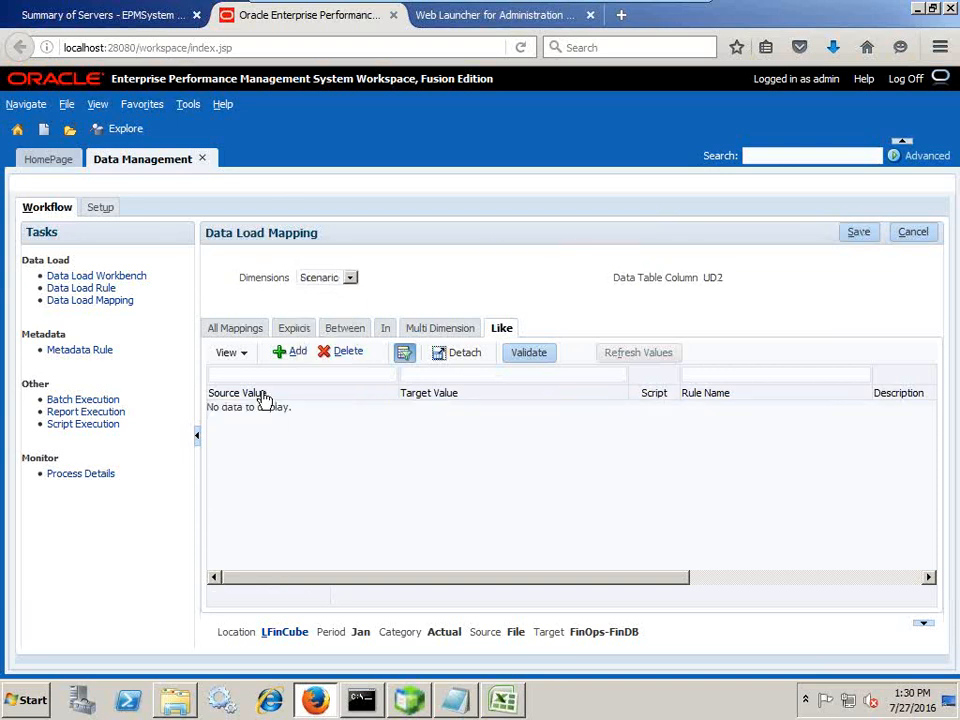
left_click(293, 355)
type("*")
left_click(439, 408)
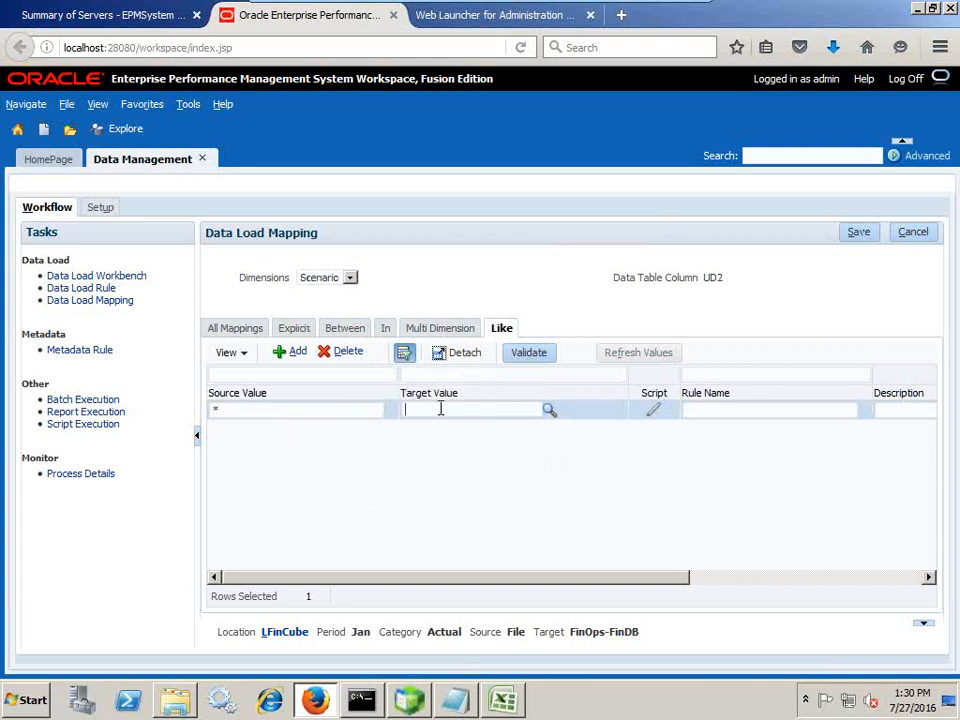
type("*")
left_click(729, 407)
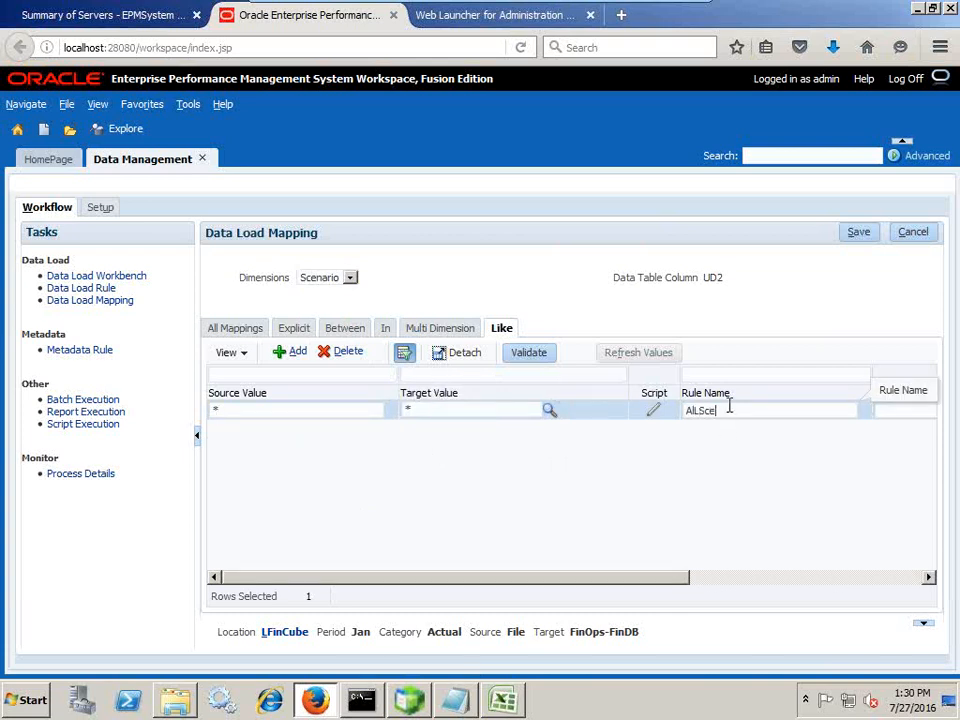
left_click(861, 240)
Add and save a Like mapping named AllVersion for the Version dimension, with source value * and target value *
left_click(313, 288)
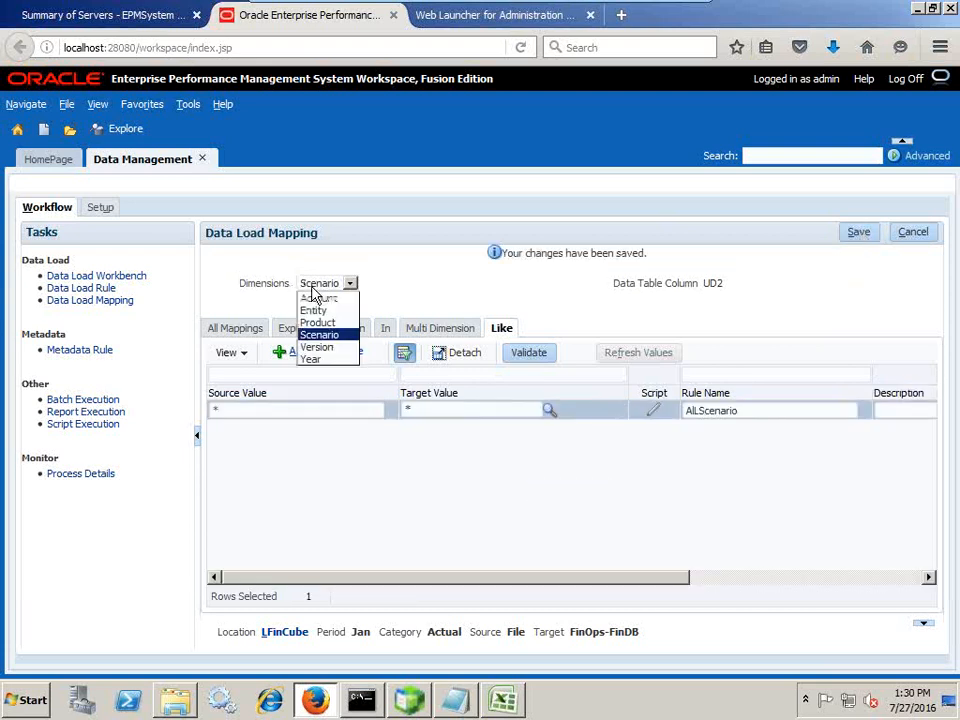
left_click(318, 347)
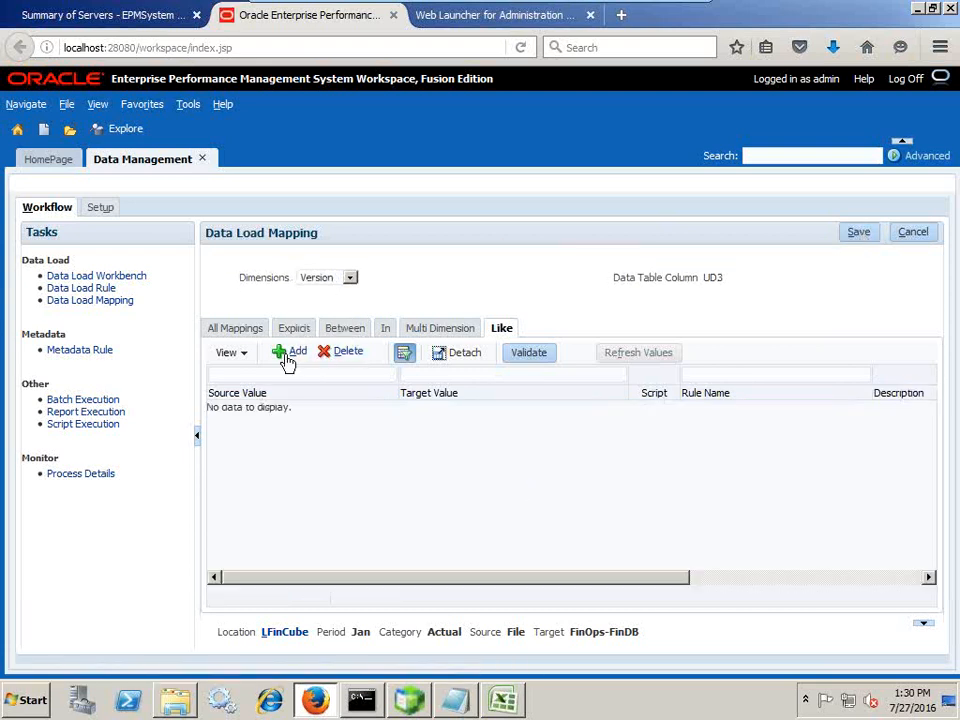
left_click(294, 355)
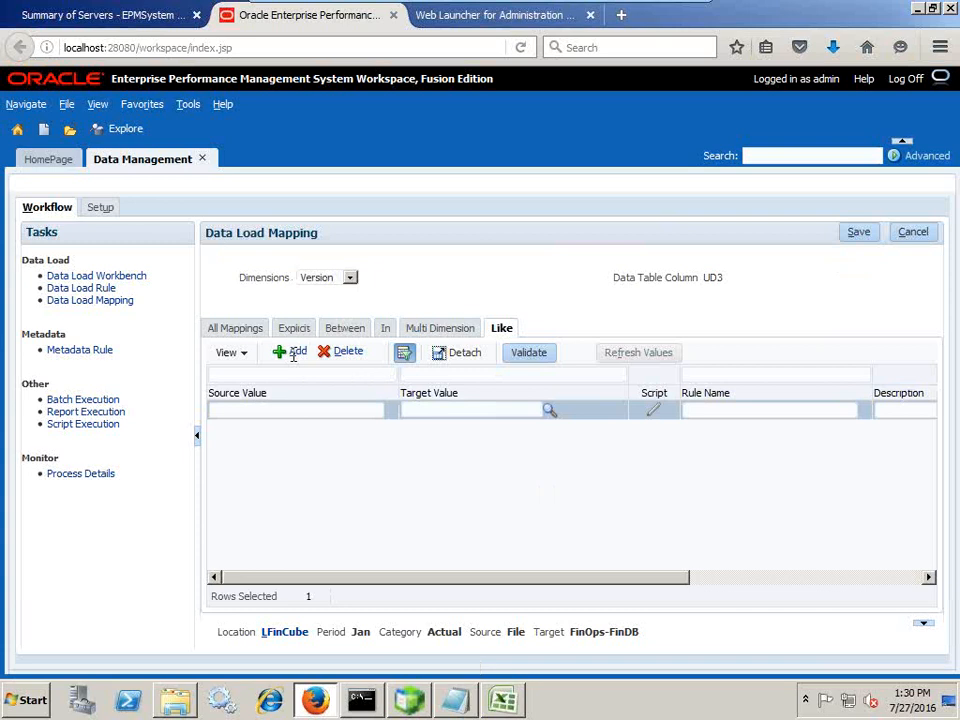
type("*")
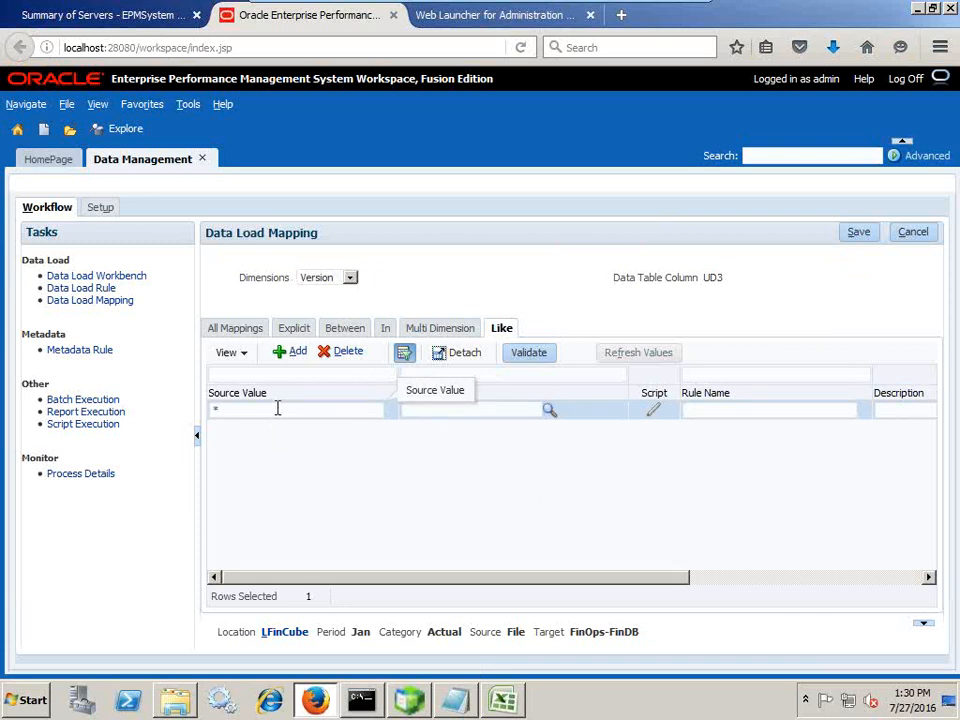
left_click(424, 409)
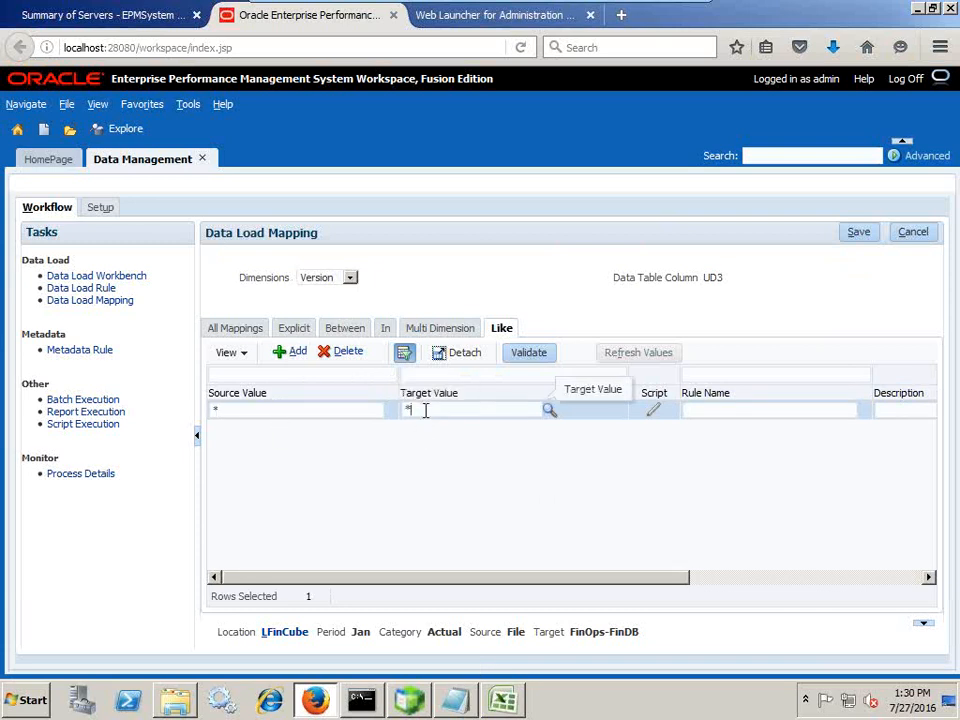
type("*")
left_click(701, 420)
type("AllVersion")
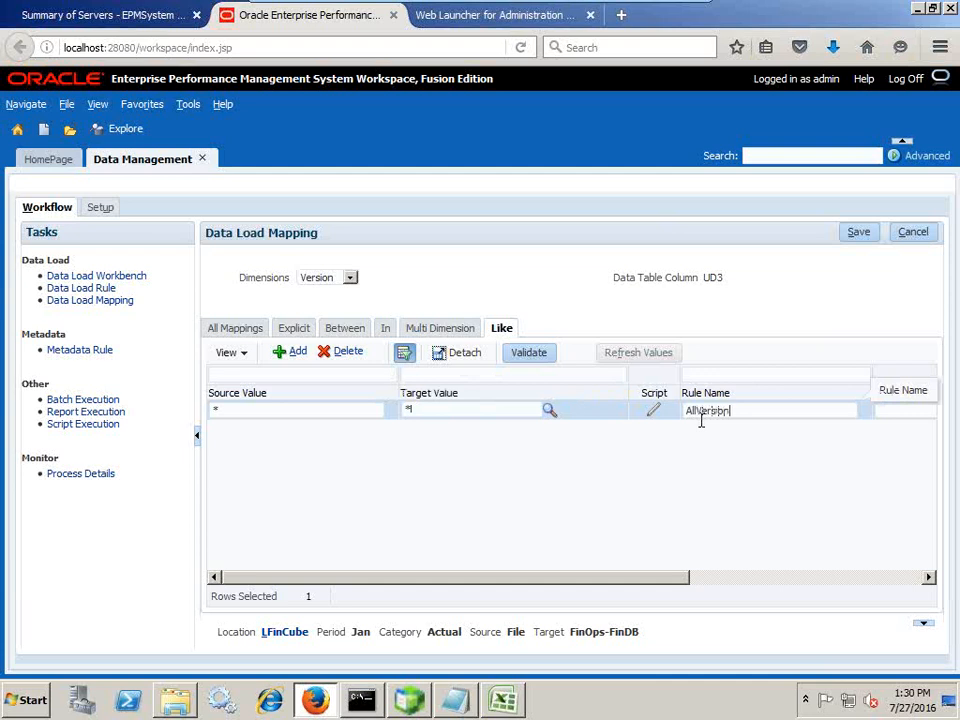
left_click(858, 231)
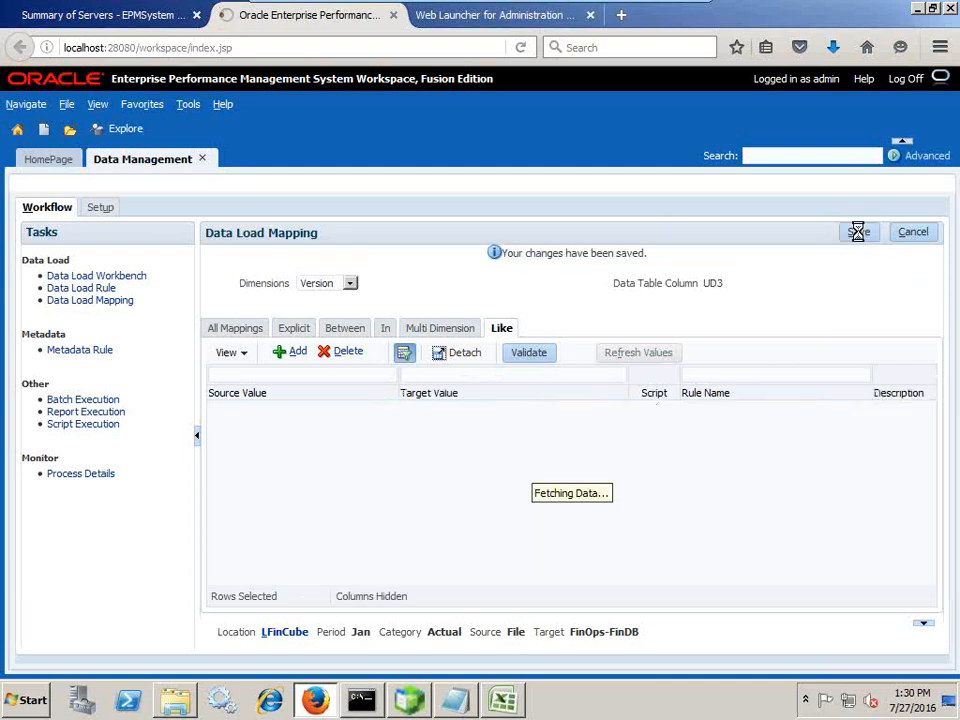
Add and save a Like mapping named AllYear for the Year dimension, with source value * and target value *
left_click(312, 284)
left_click(320, 359)
left_click(290, 353)
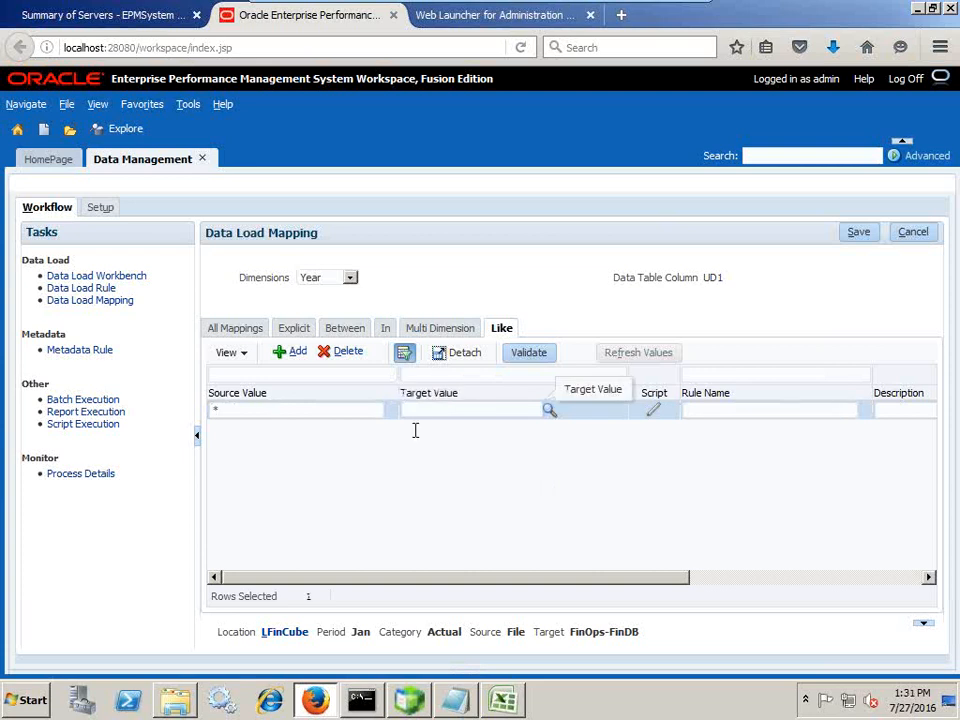
left_click(726, 424)
type("AllYear")
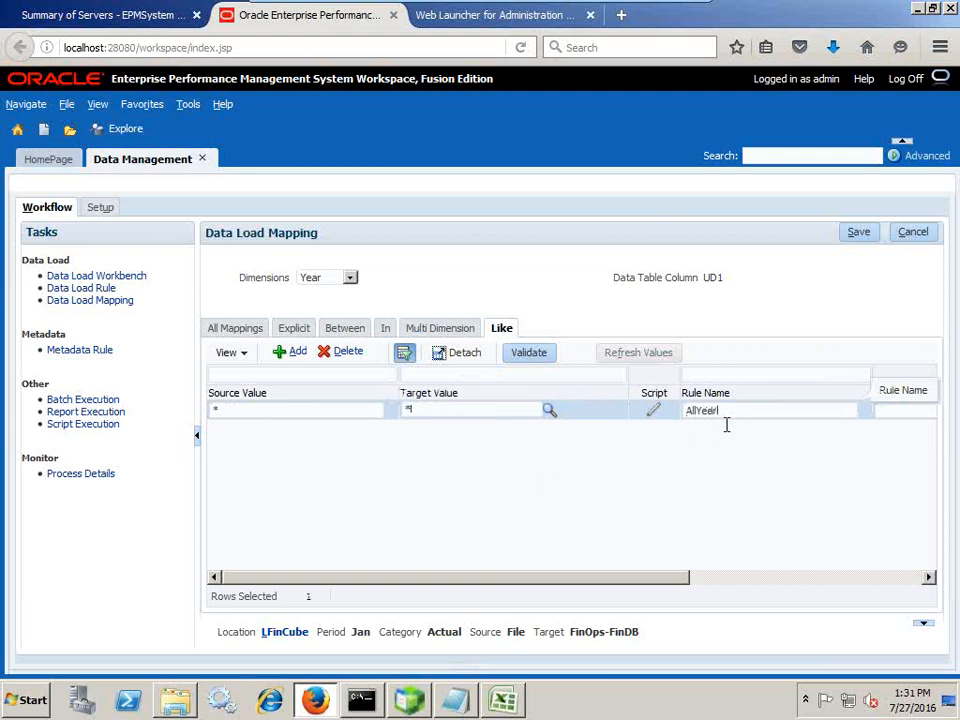
left_click(857, 234)
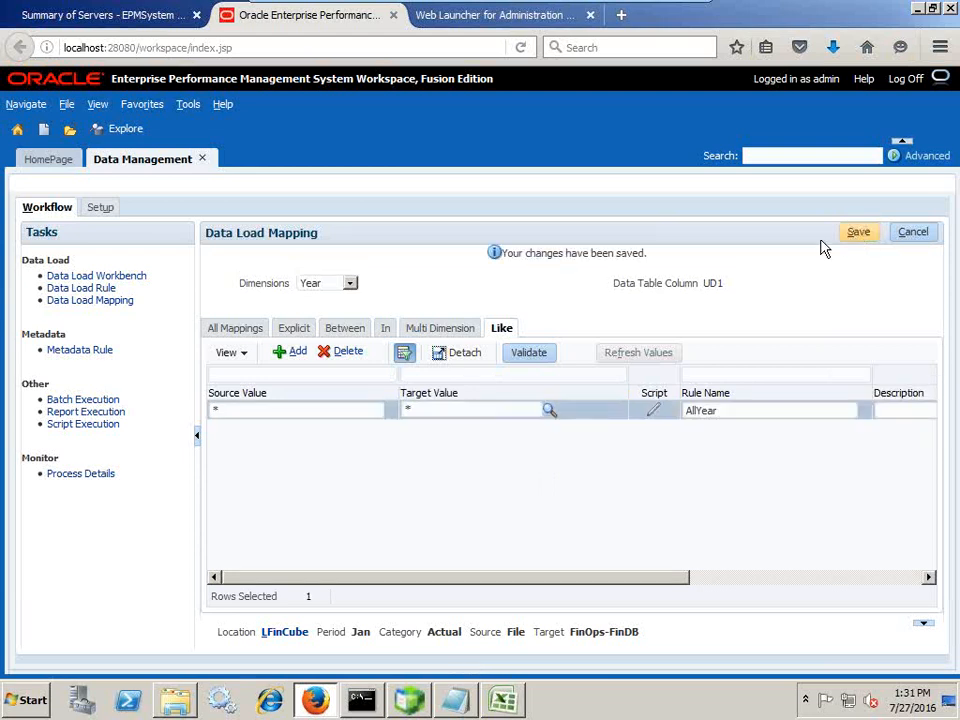
Open the data load rules for the LFinCube location and add a rule named FinCube_Load
left_click(340, 284)
left_click(487, 300)
left_click(88, 288)
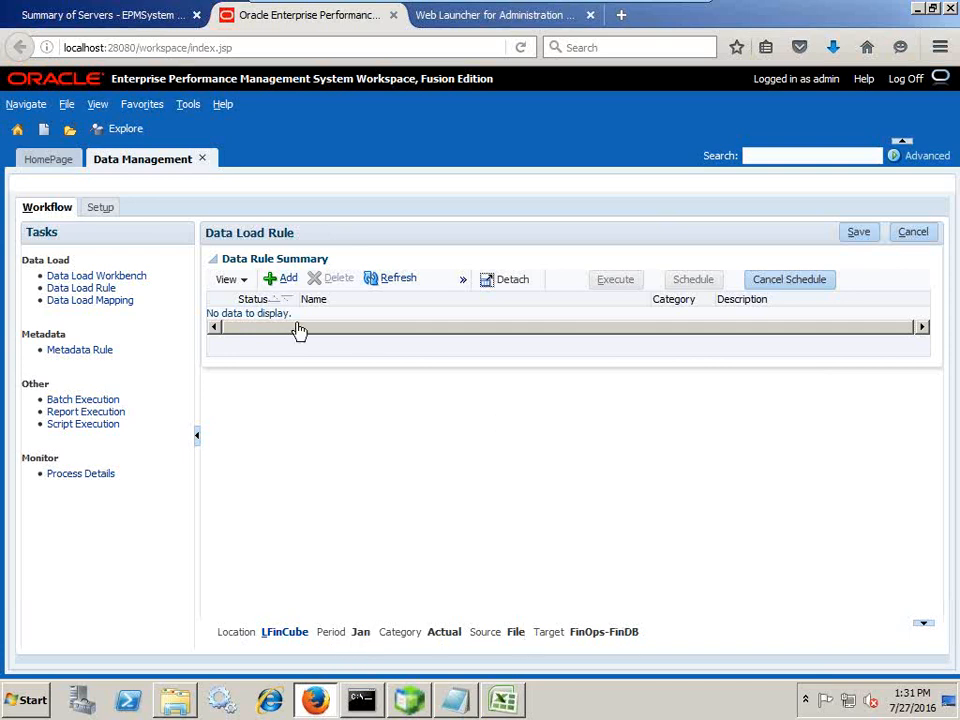
left_click(283, 279)
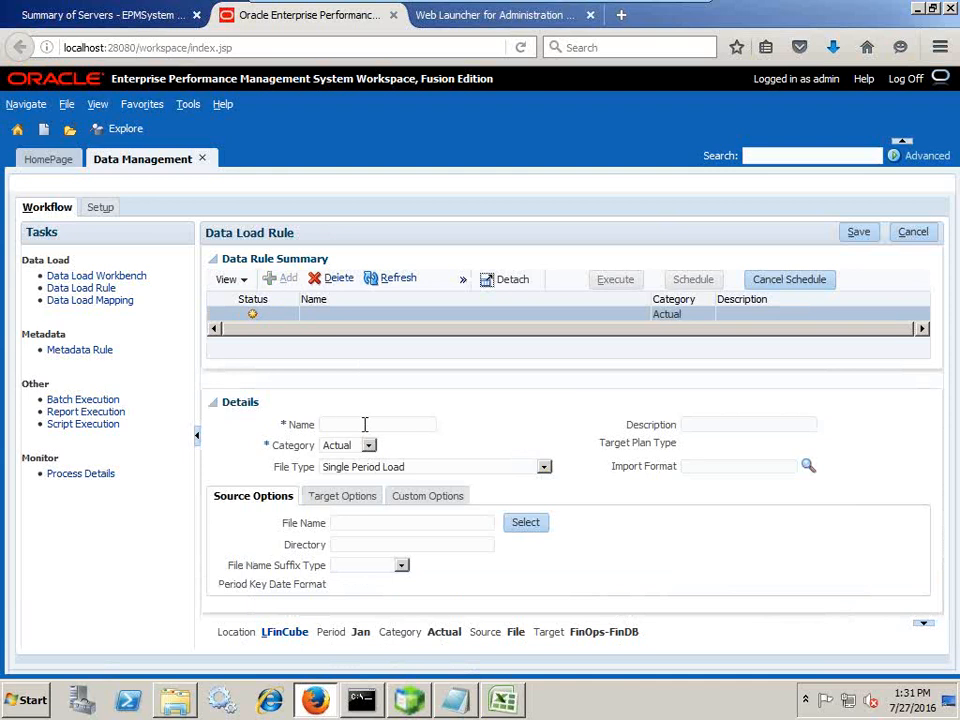
type("FinCube_Load")
Select NetIncome.txt as the source file of the FinCube_Load rule and save the rule
left_click(516, 524)
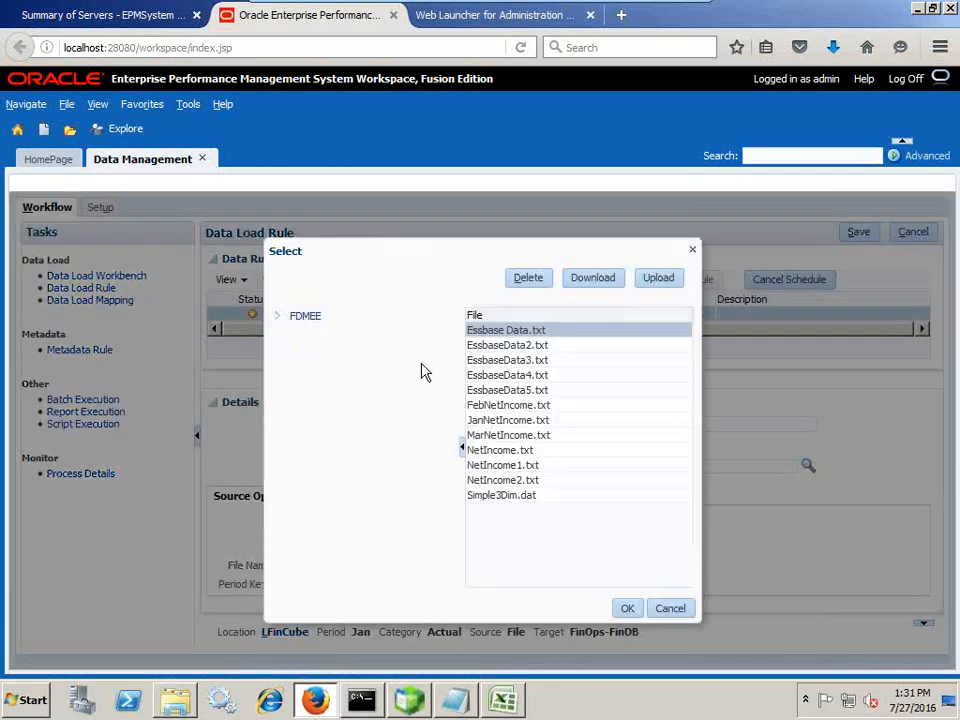
left_click(530, 455)
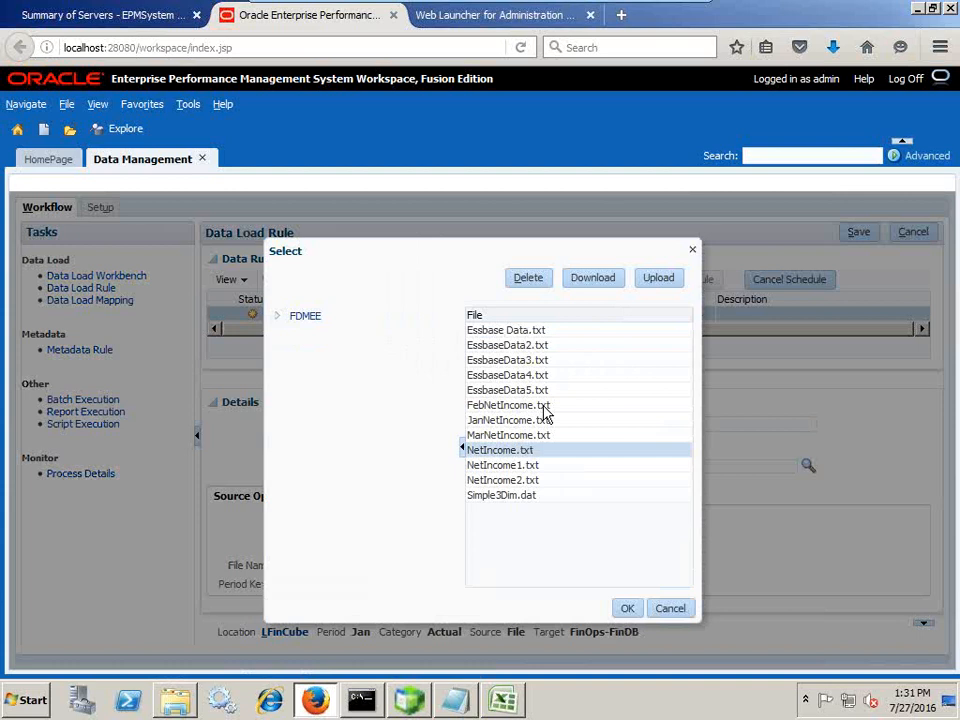
left_click(629, 608)
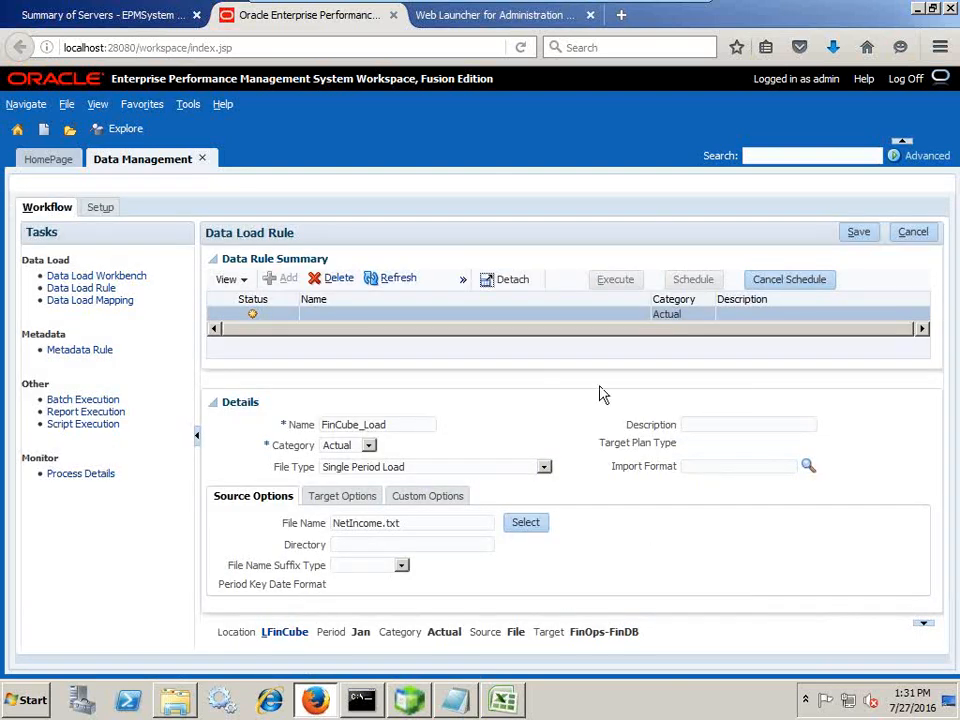
left_click(857, 232)
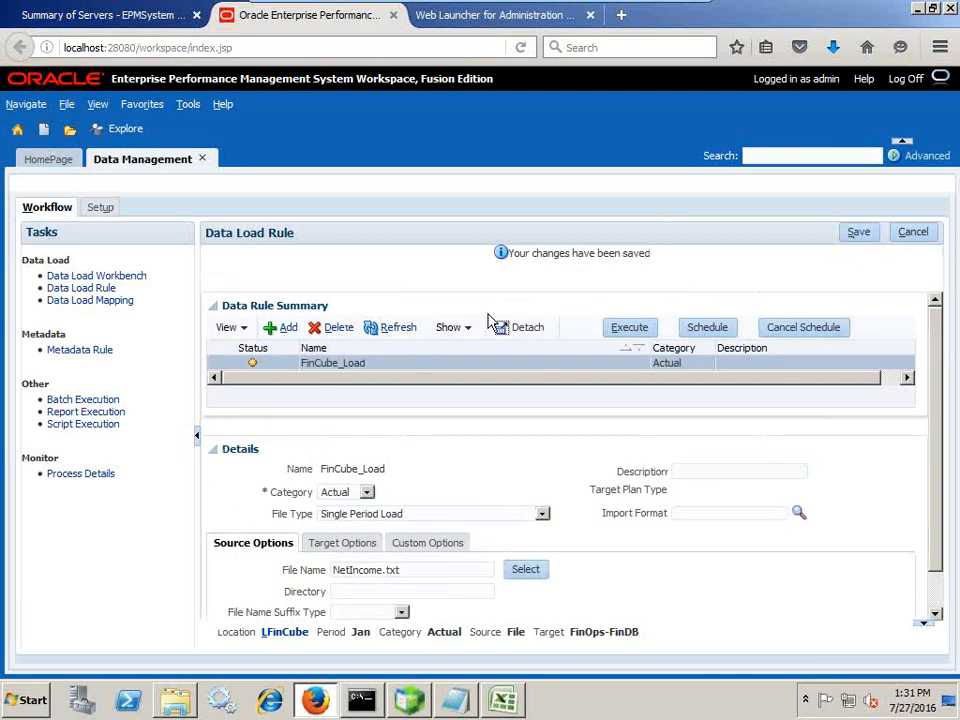
Set up the FinCube_Load execution to also export to target, with import mode Replace and export mode Store Data
left_click(634, 328)
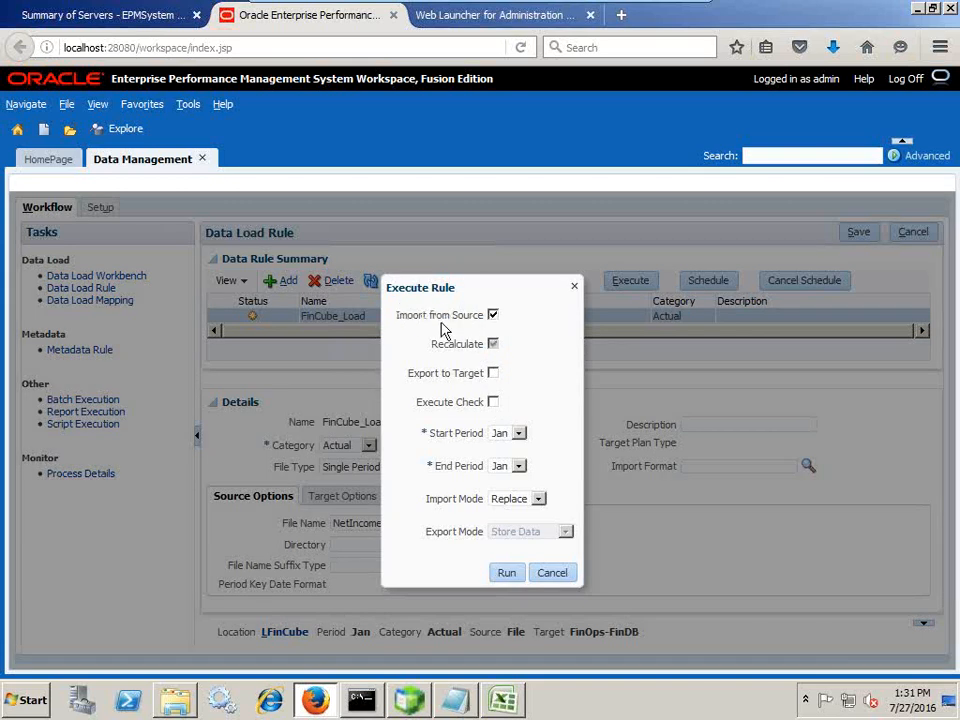
left_click(494, 376)
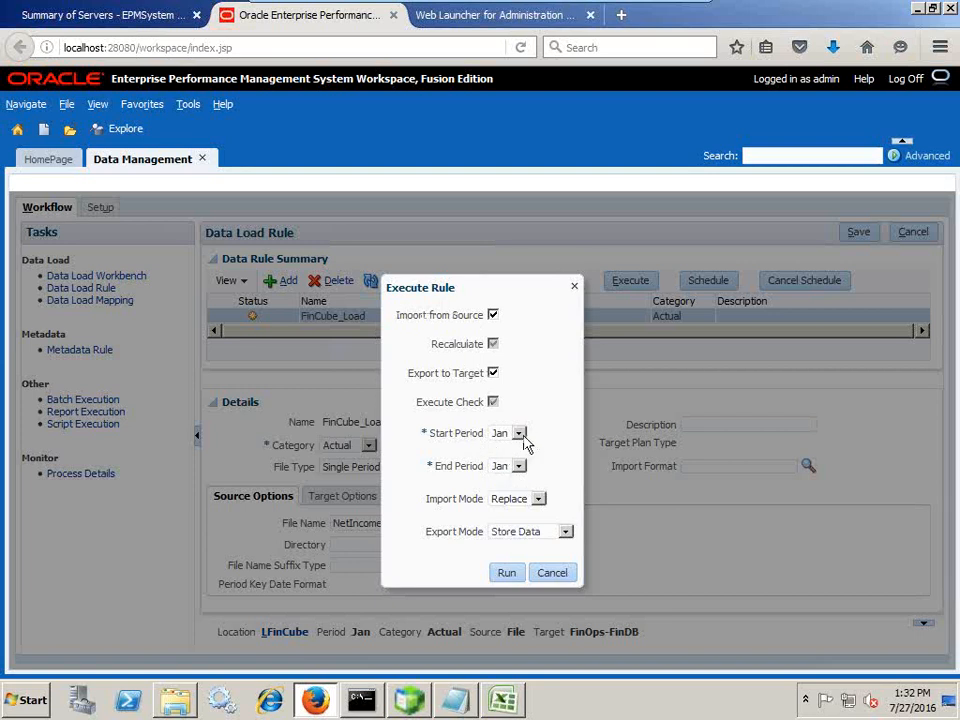
left_click(519, 506)
left_click(512, 526)
left_click(533, 537)
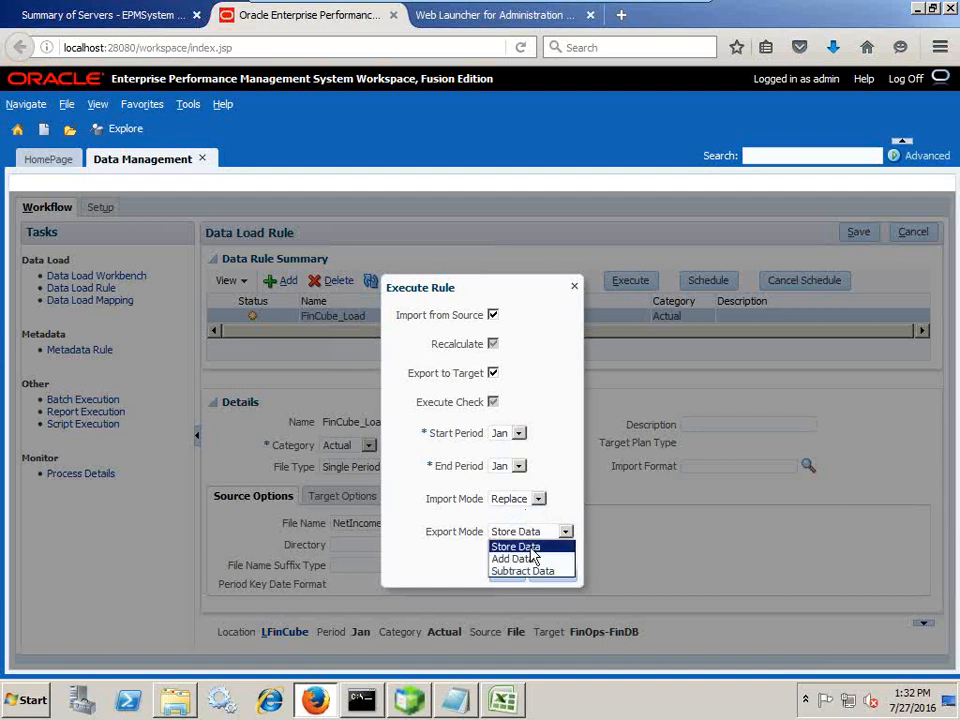
left_click(505, 546)
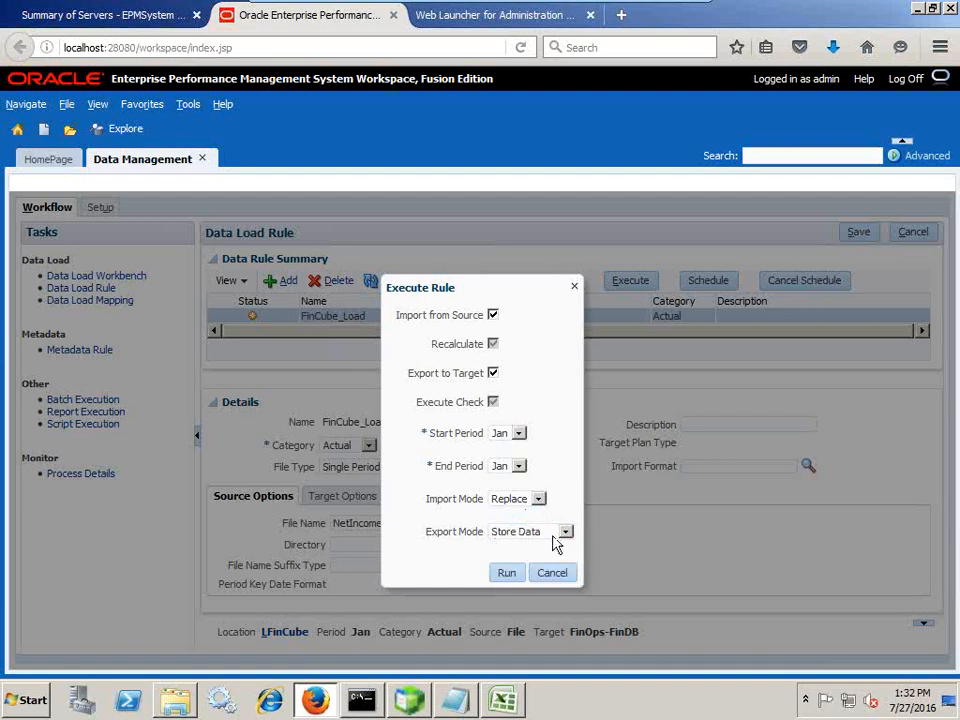
Run the FinCube_Load rule, dismiss the submission notice and refresh the data rule summary
left_click(507, 574)
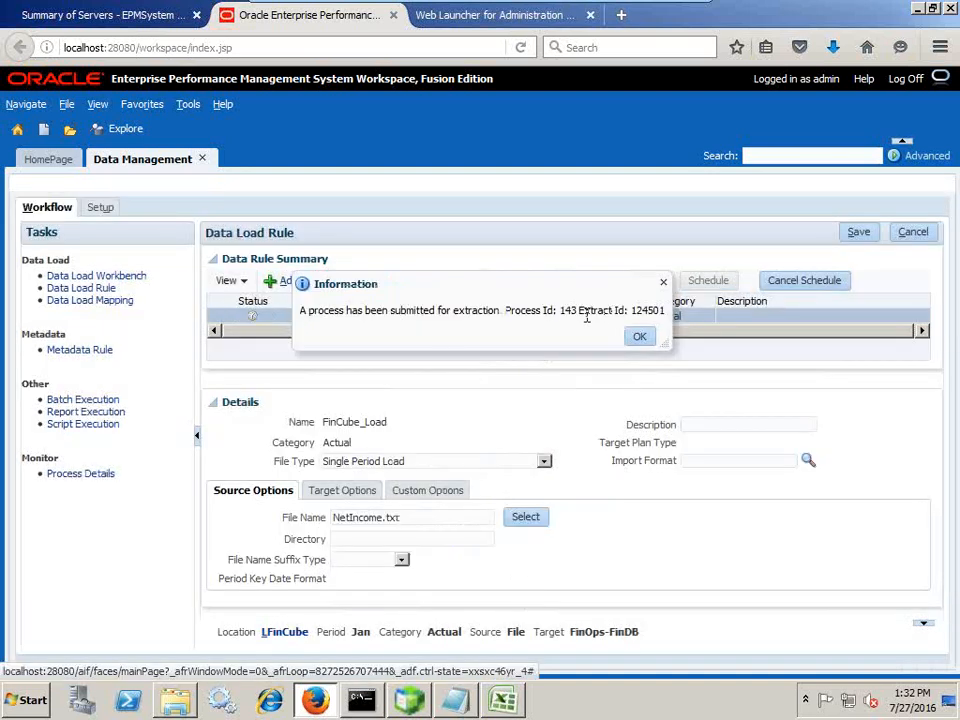
left_click(640, 339)
left_click(412, 286)
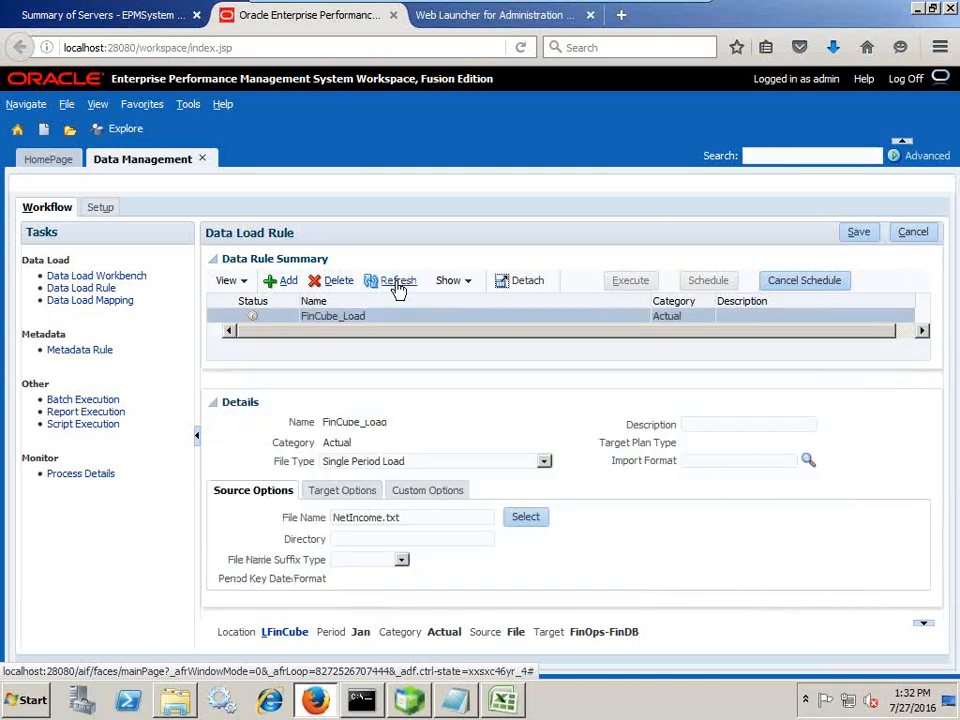
Refresh the data rule summary, open the process details for FinCube_Load and open its log in Notepad
left_click(397, 284)
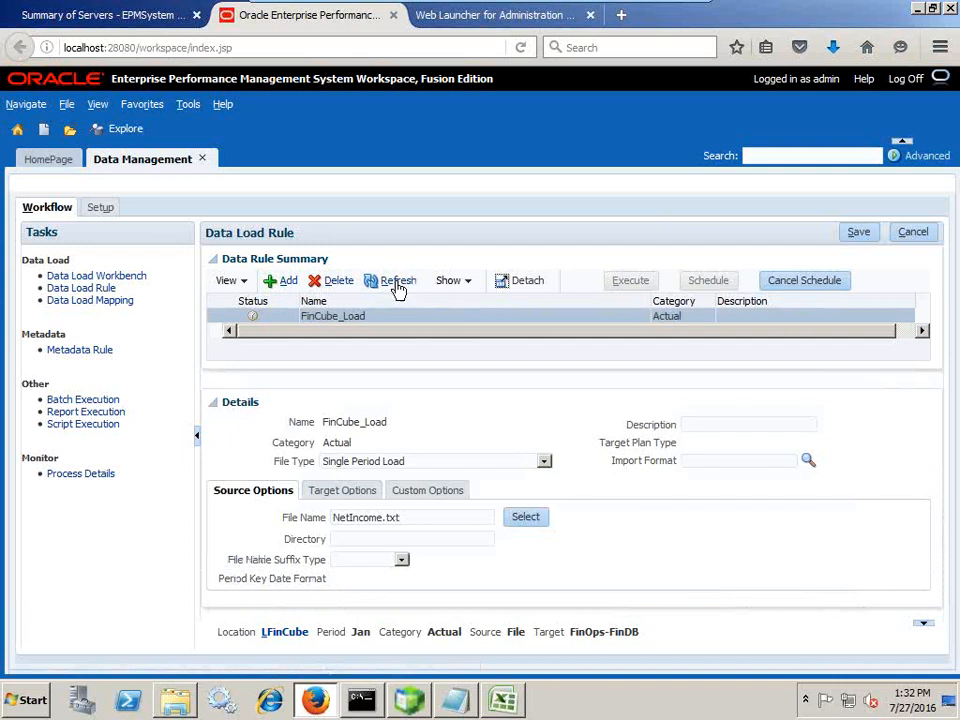
left_click(244, 318)
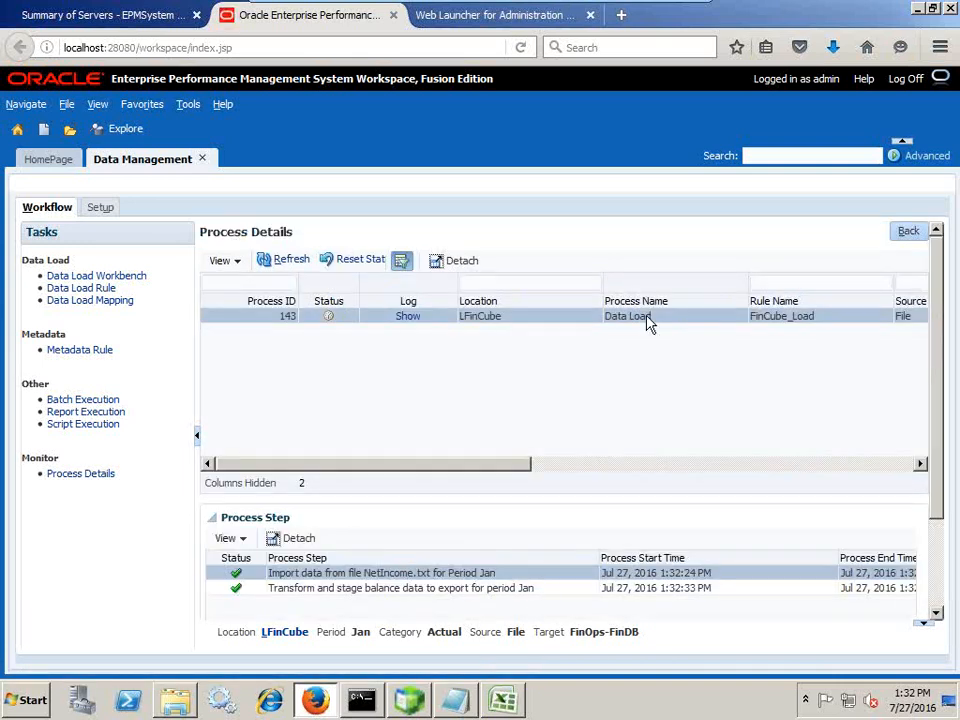
left_click(408, 318)
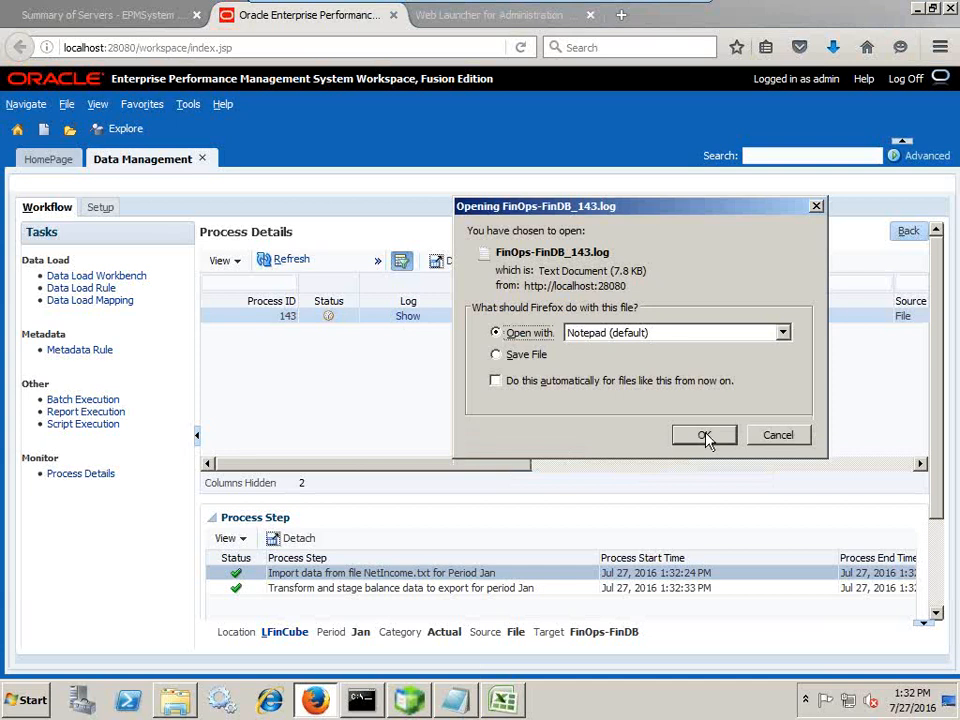
left_click(705, 434)
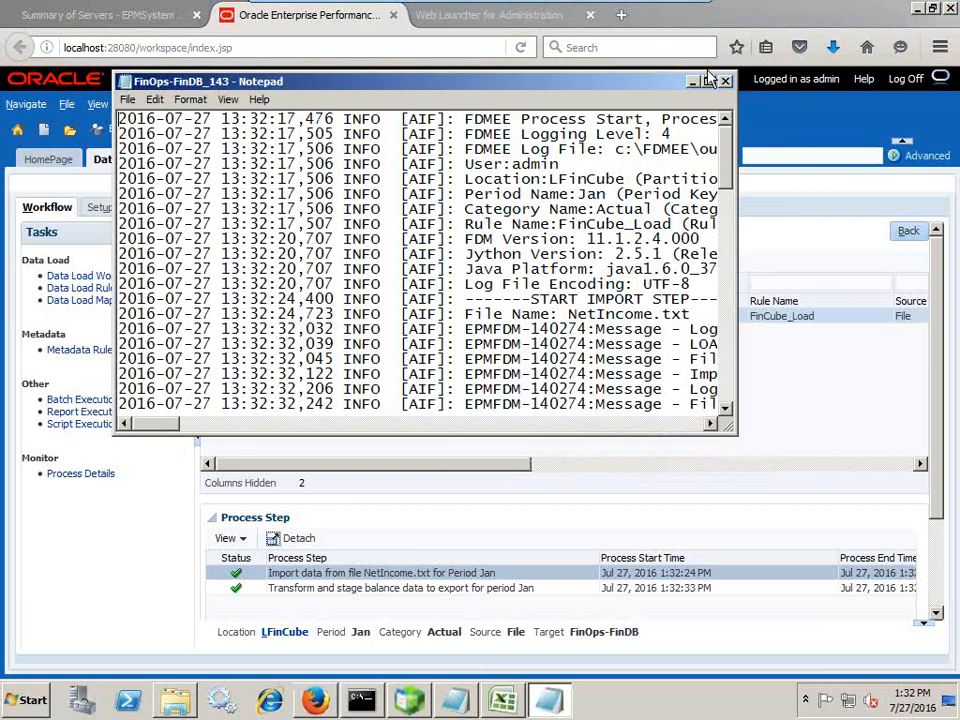
Examine the maximized process log through to its final lines, close it and refresh the process details
left_click(709, 80)
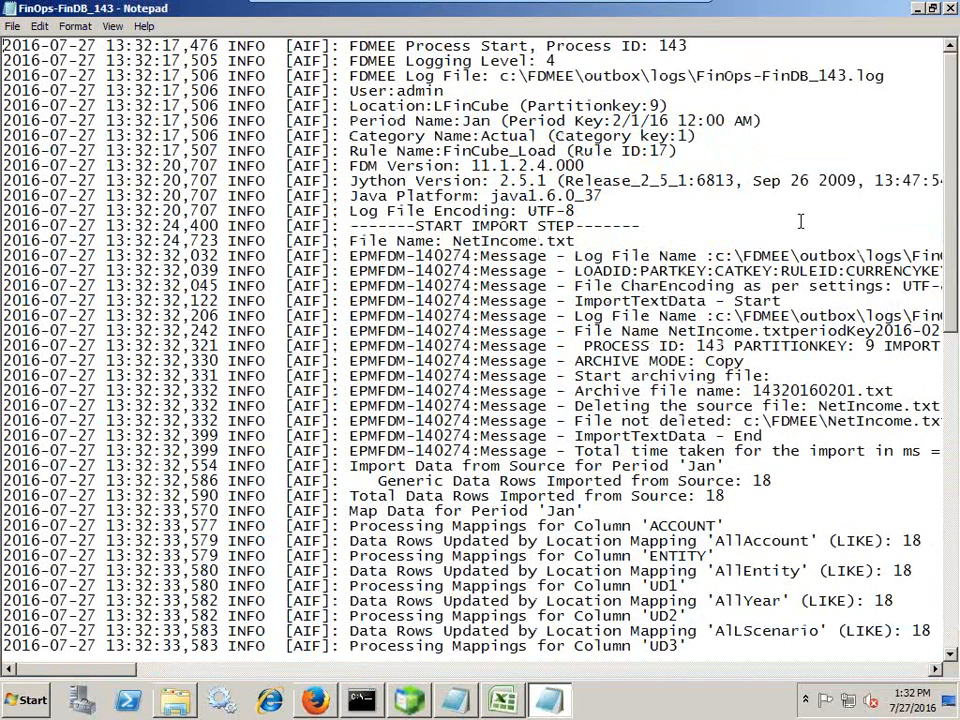
left_click_drag(8, 362, 125, 362)
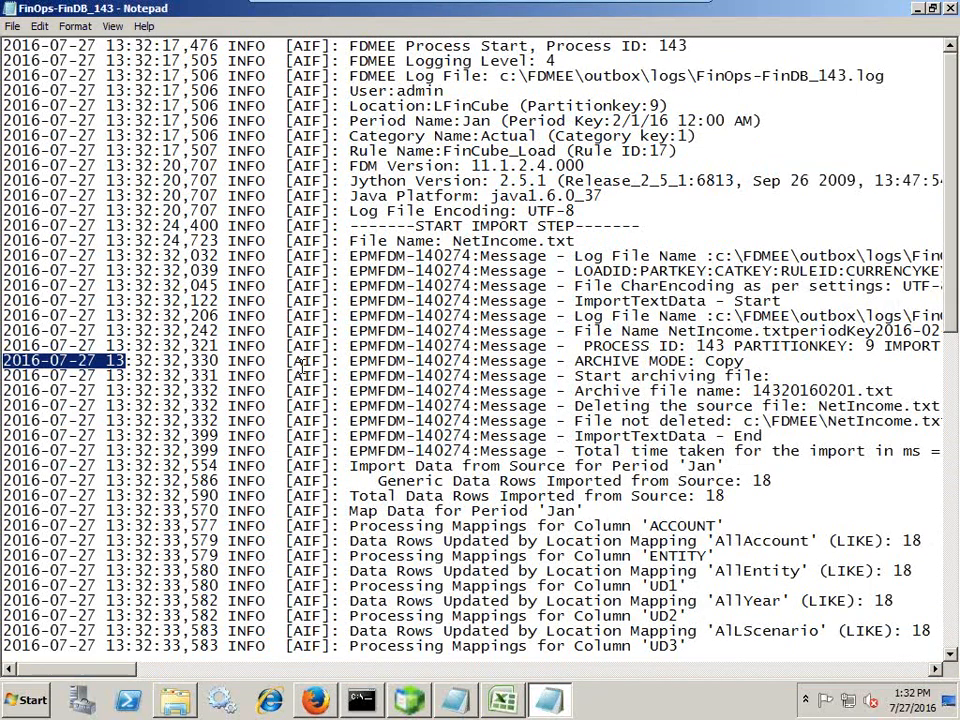
scroll(296, 410, "down", 15)
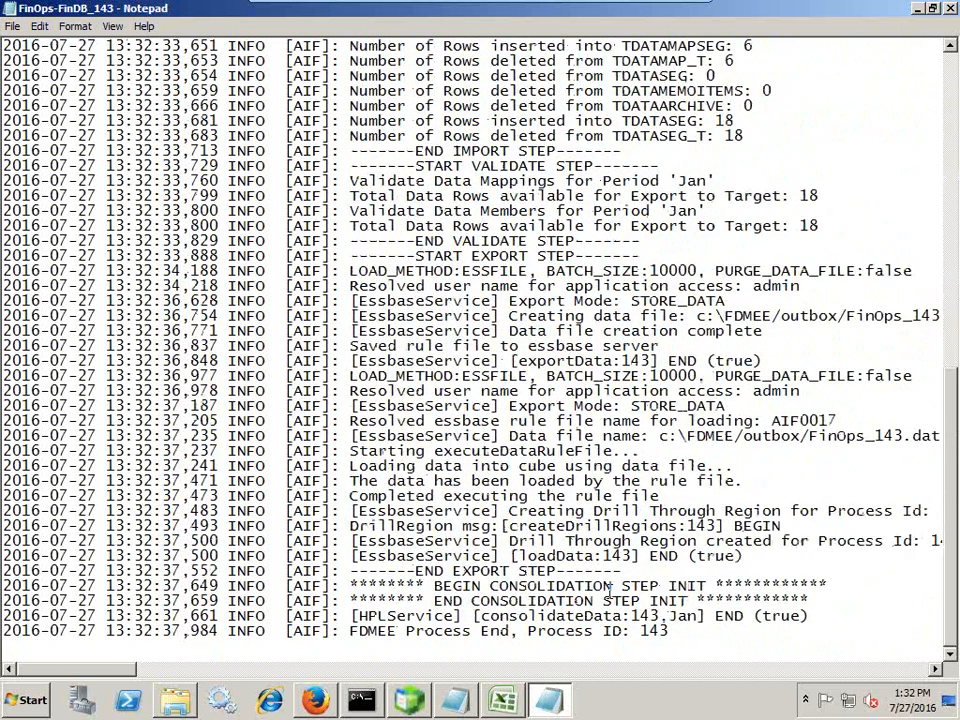
left_click_drag(695, 632, 3, 617)
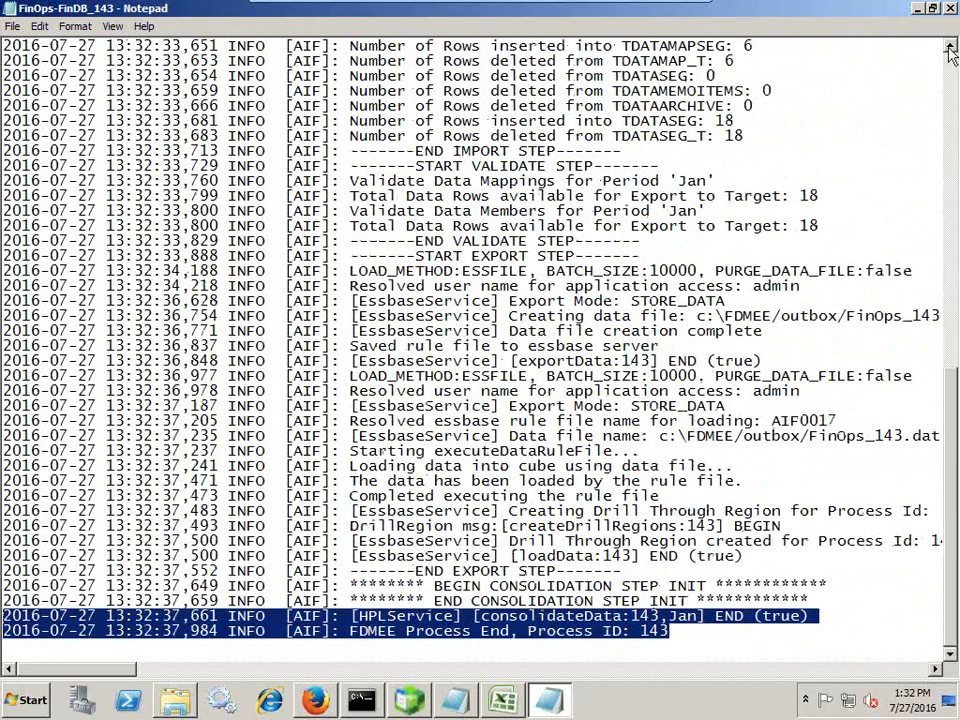
left_click(947, 8)
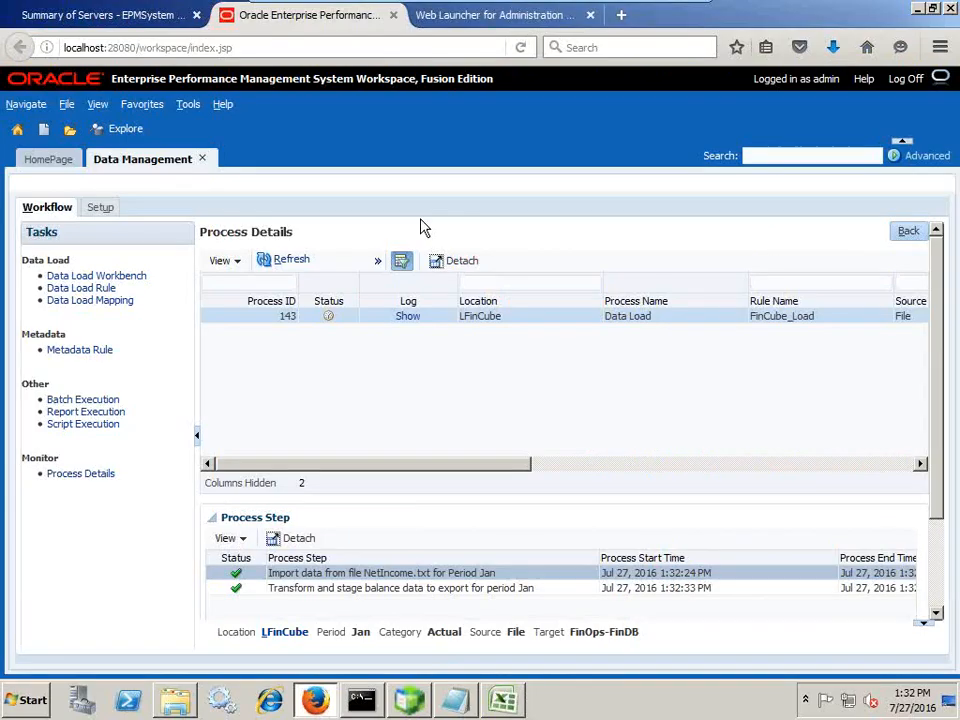
left_click(283, 262)
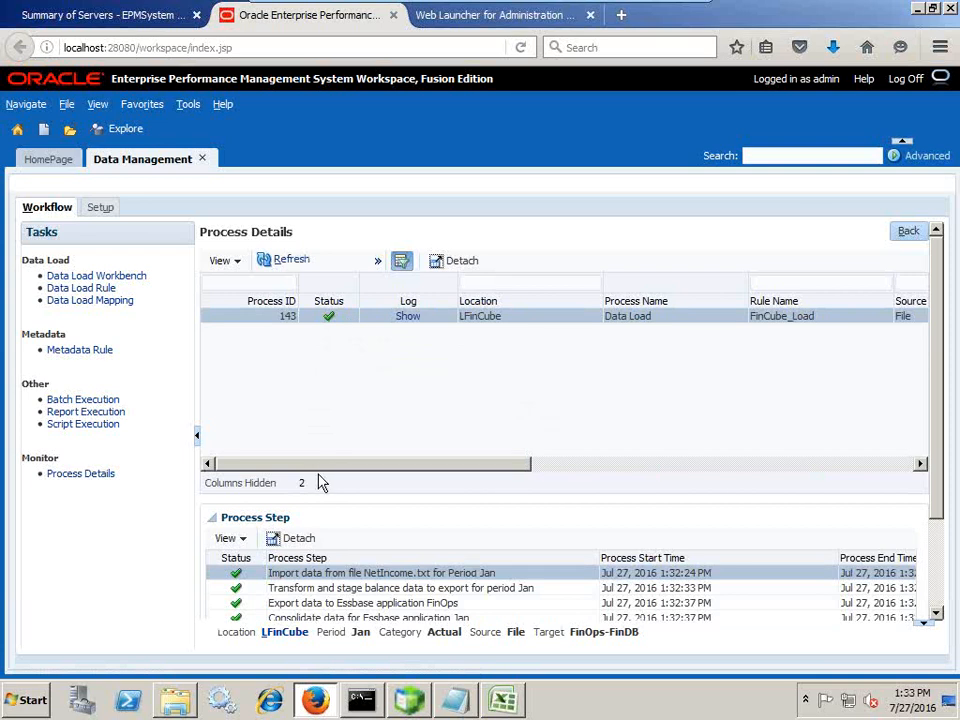
Leave the process details and examine the Data Load Workbench's import, validate and export statuses and the loaded rows across all columns
left_click(908, 231)
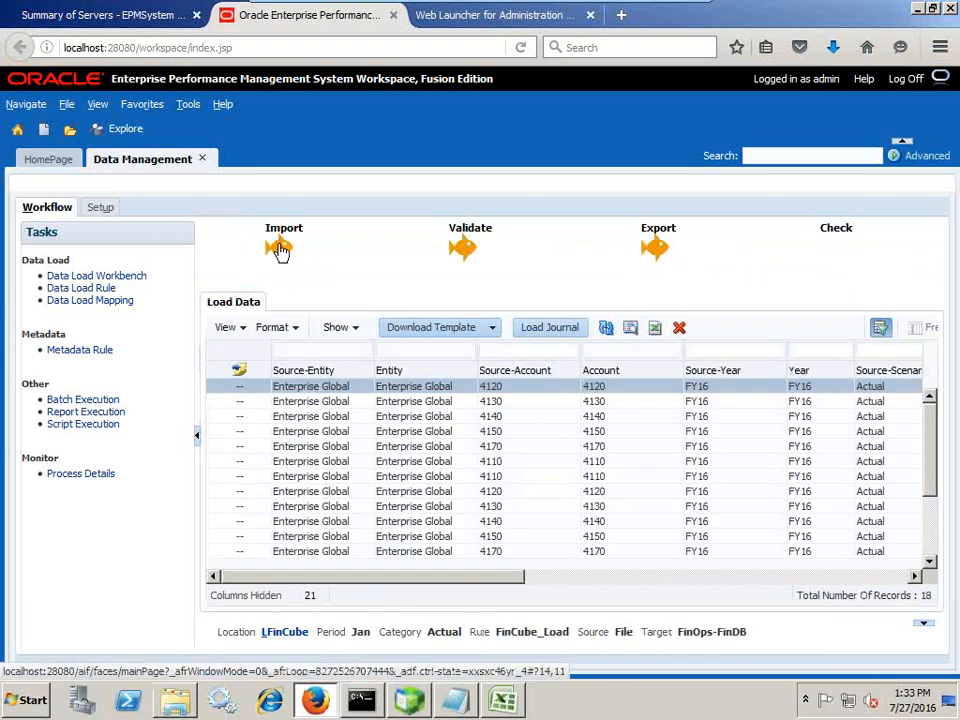
mouse_move(284, 261)
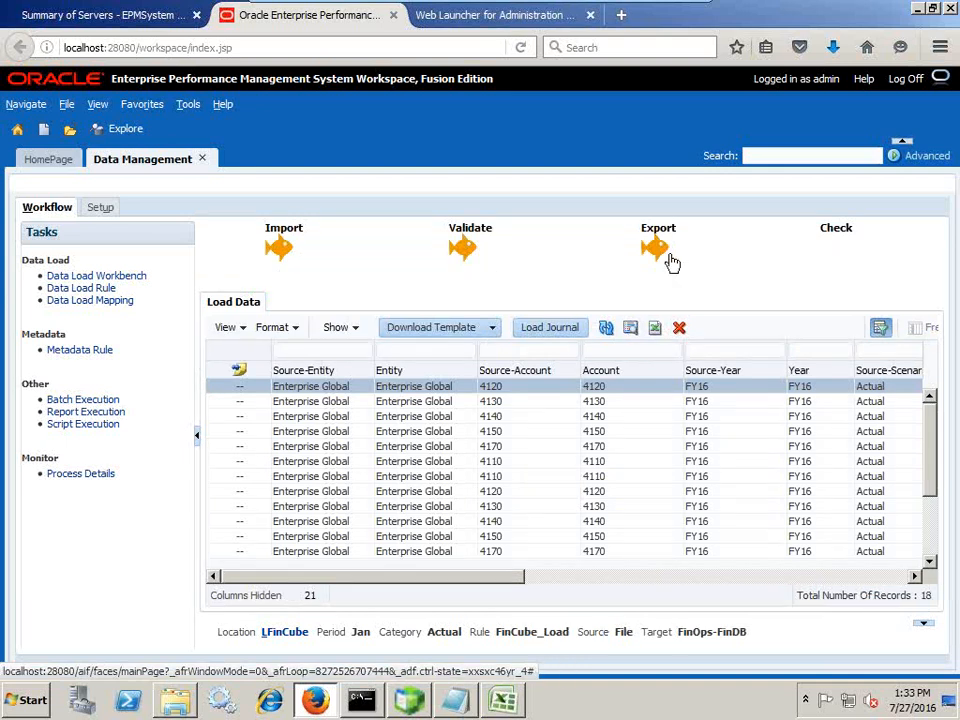
mouse_move(658, 260)
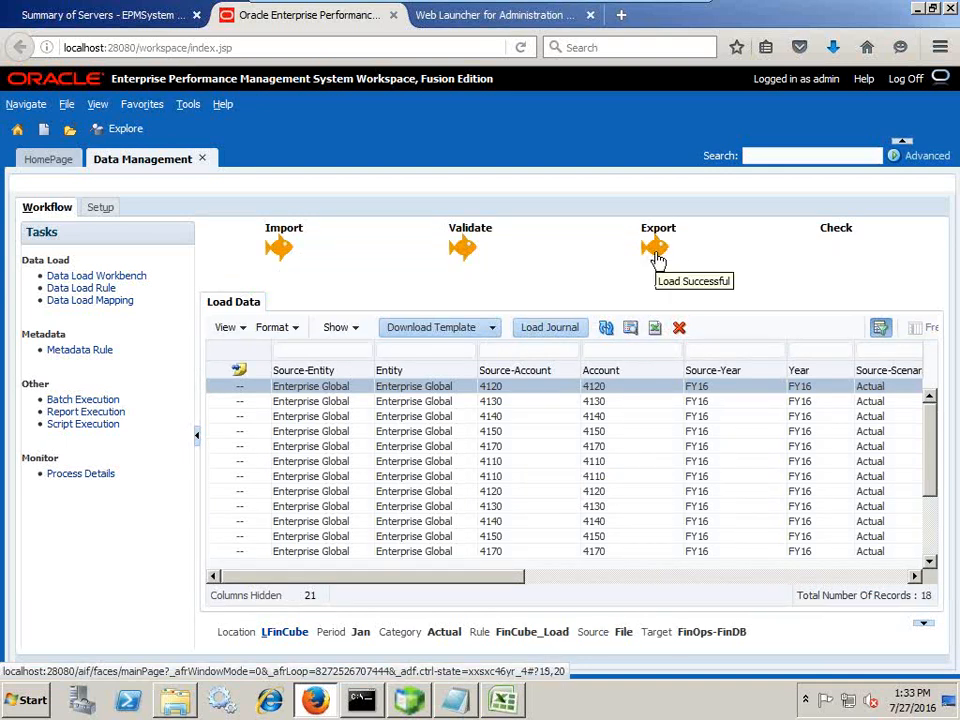
left_click_drag(407, 580, 372, 586)
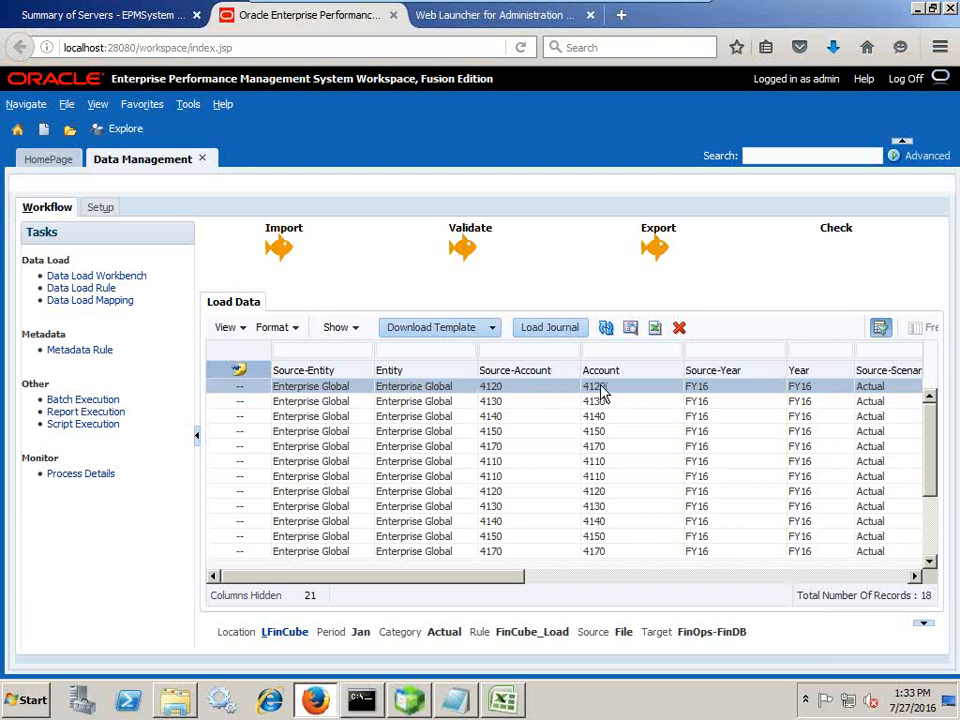
left_click_drag(476, 578, 645, 581)
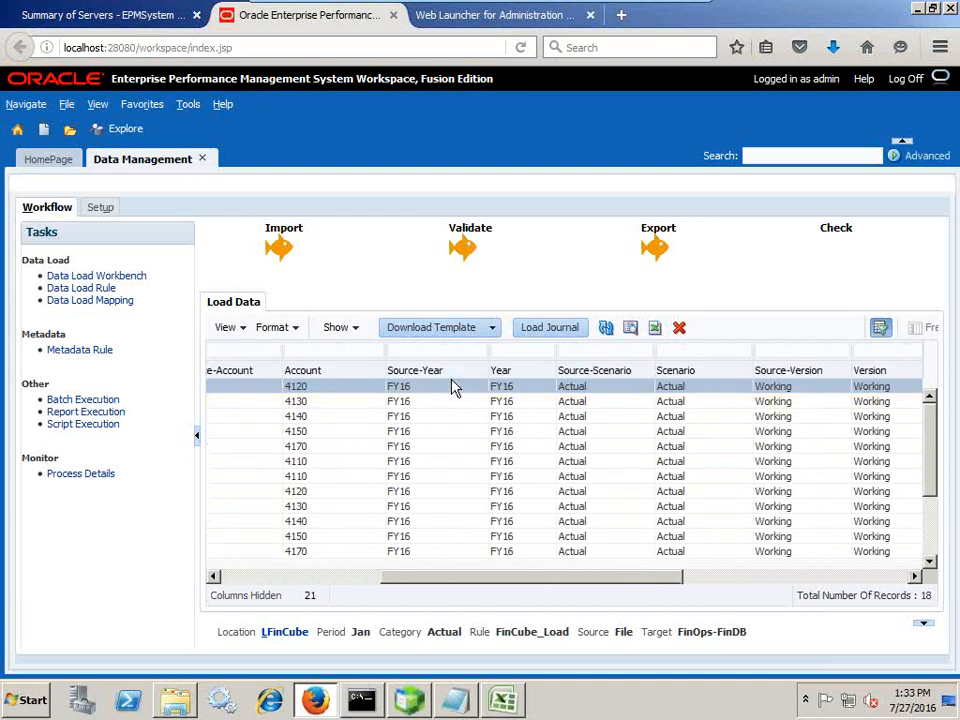
left_click_drag(651, 583, 885, 588)
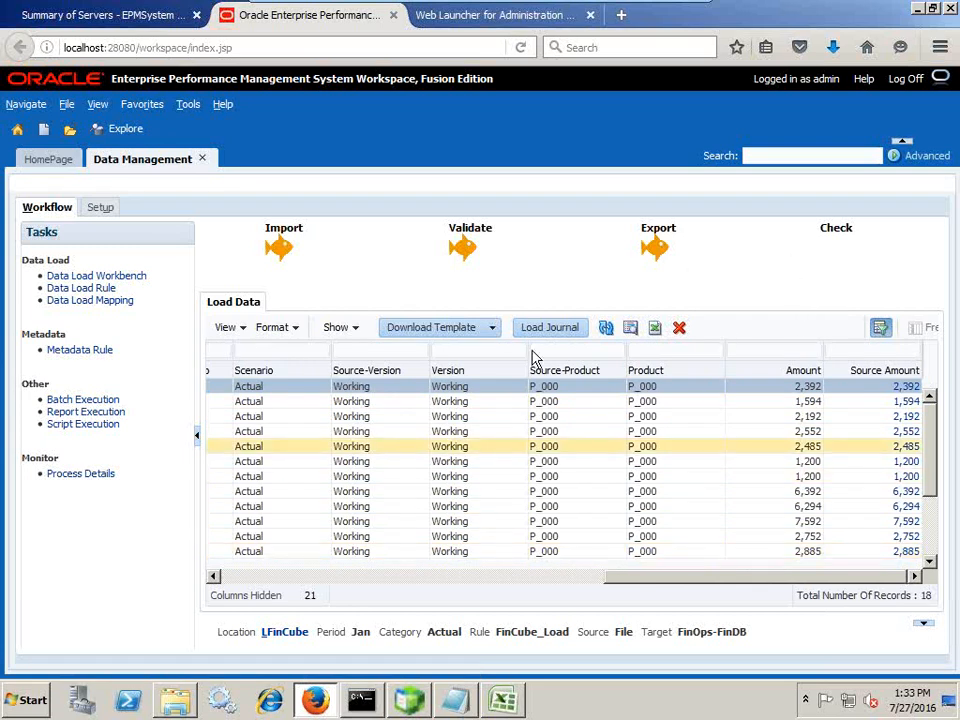
Switch to Excel, go to Sheet2 and try to start an ad hoc analysis on the FinOps FinDB database
left_click(503, 699)
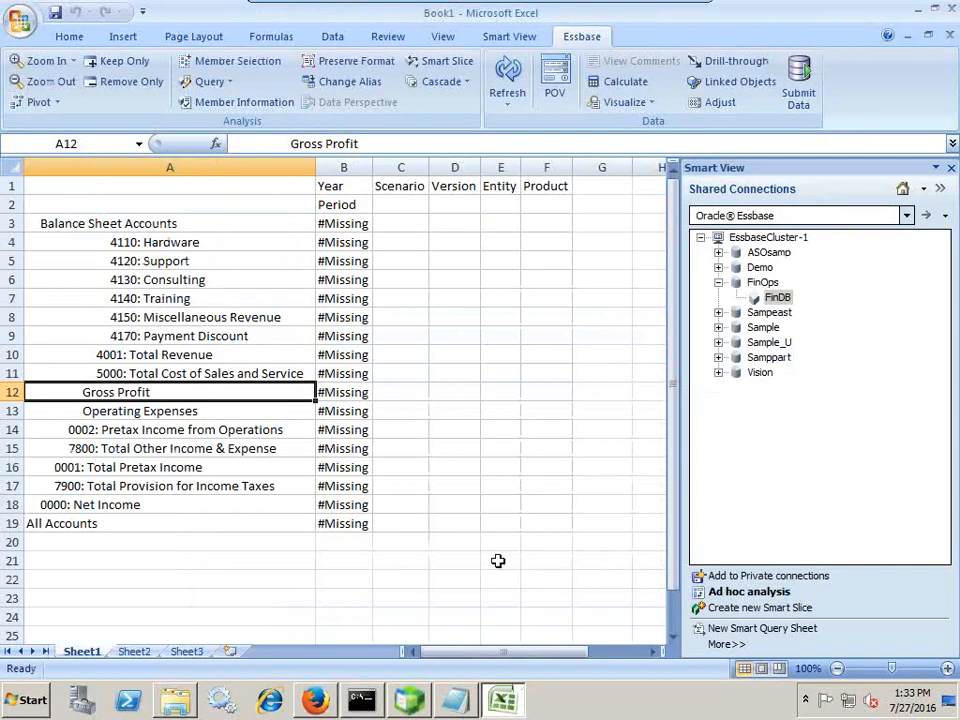
left_click(150, 651)
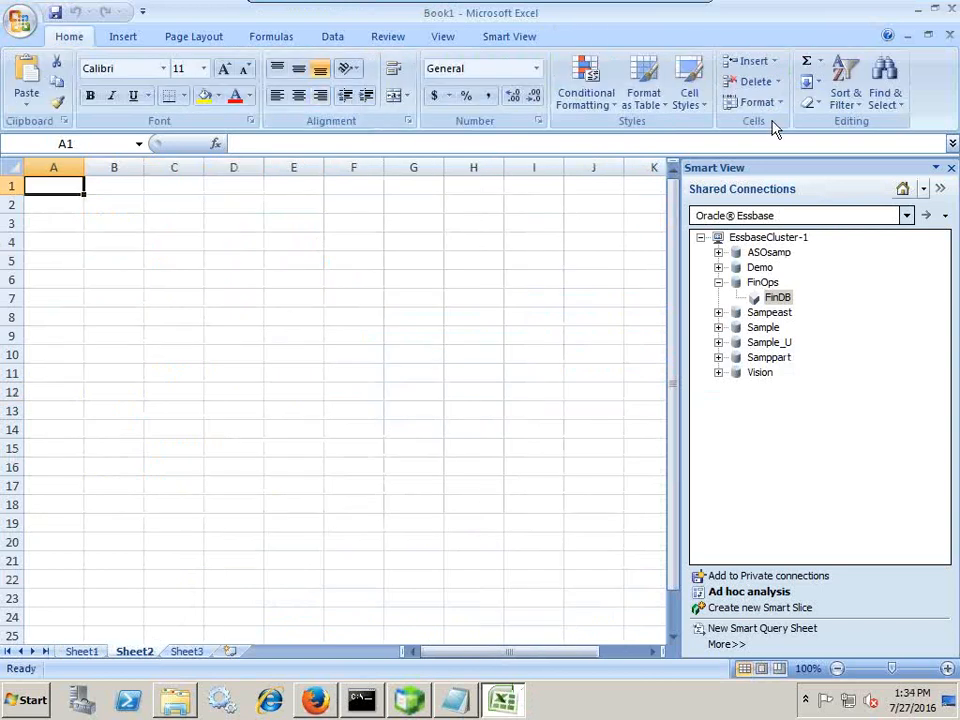
right_click(778, 299)
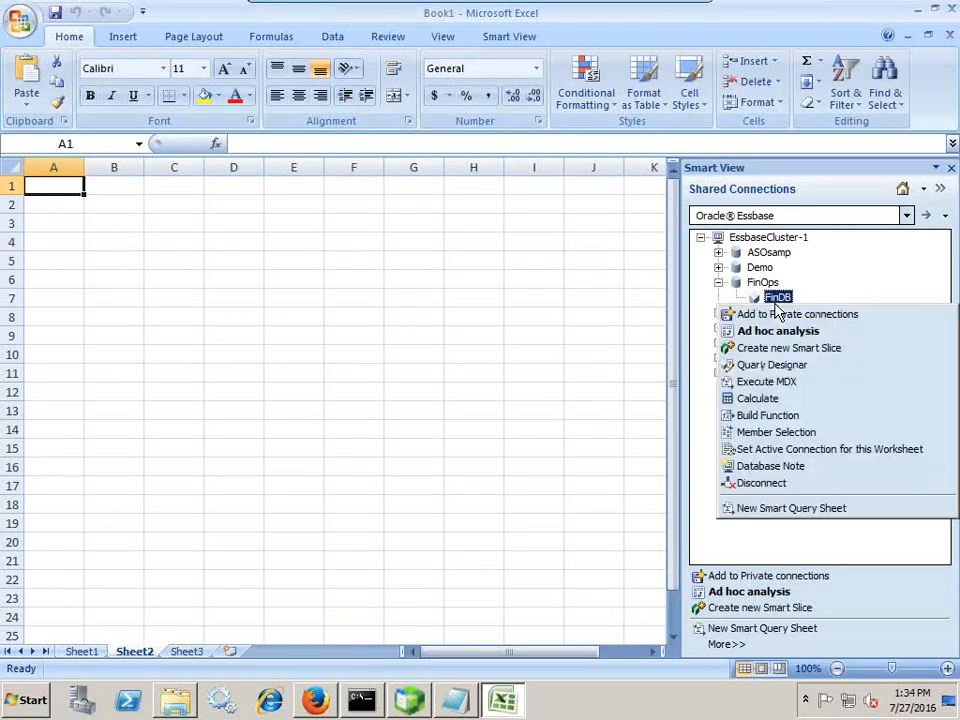
left_click(790, 331)
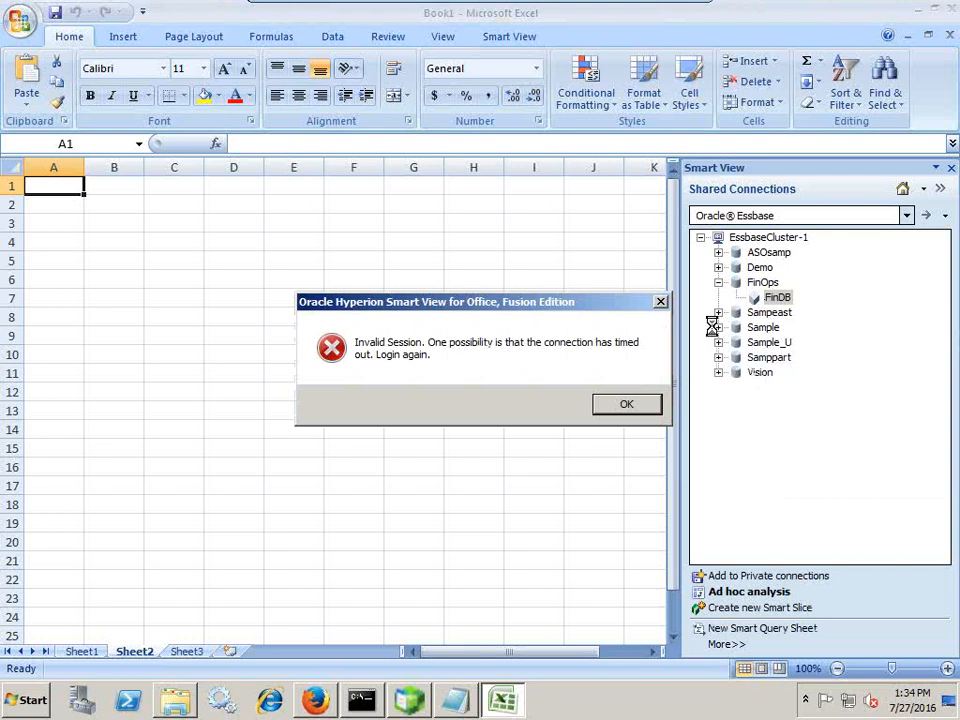
left_click(622, 408)
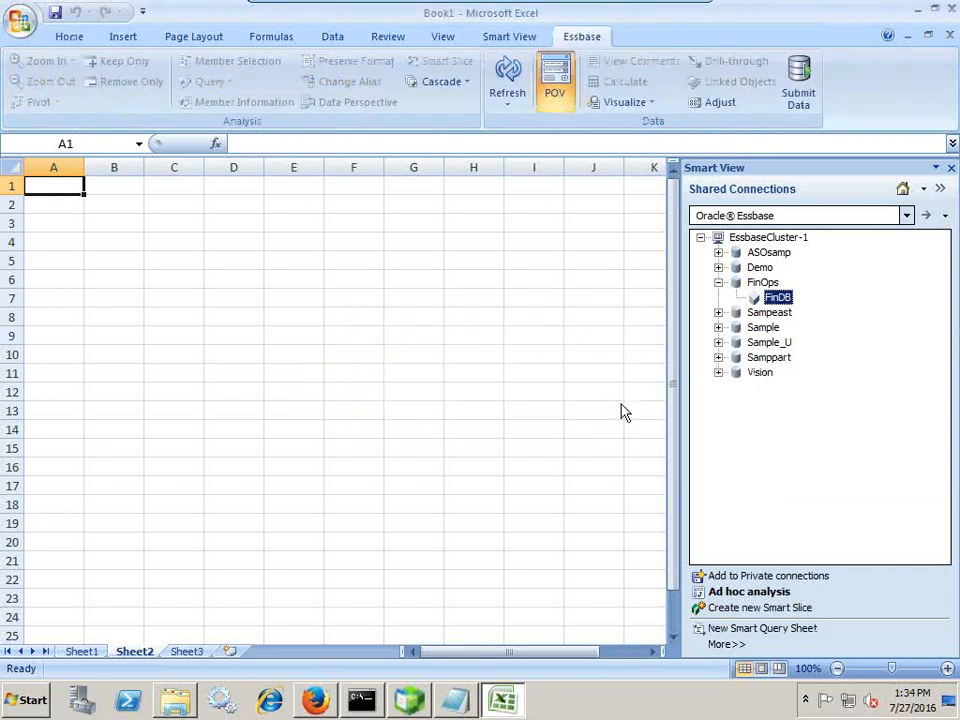
Reopen Shared Connections from the Smart View home and sign in to the data source with the account password
left_click(924, 189)
left_click(878, 328)
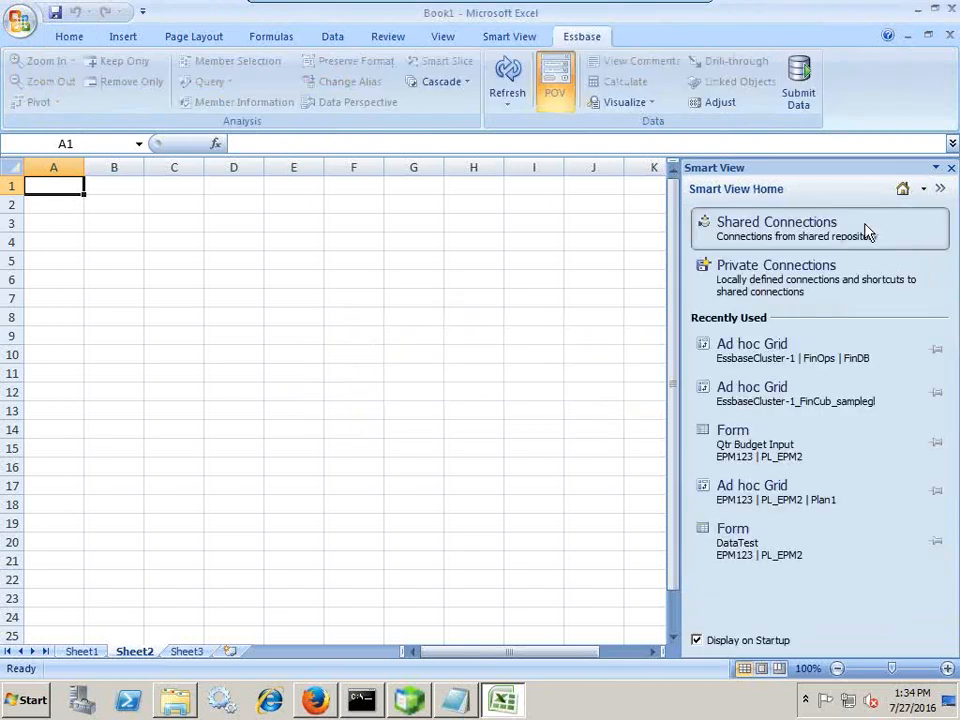
left_click(858, 237)
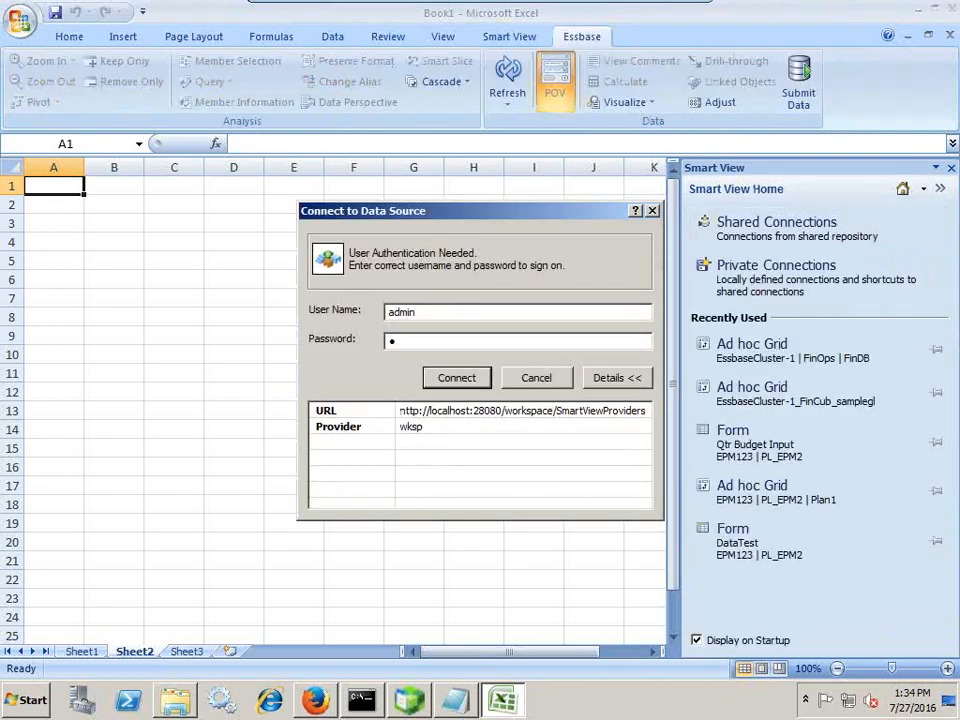
key("Return")
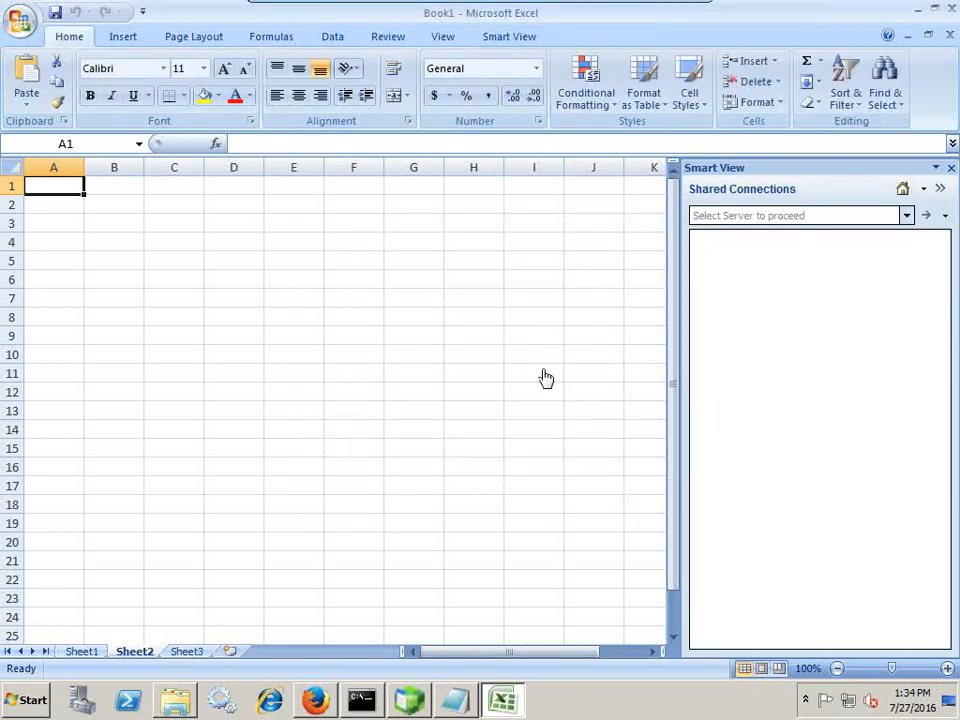
Choose Oracle Essbase as the server, expand EssbaseCluster-1 and FinOps, and start an ad hoc analysis on FinDB in Sheet2
left_click(853, 217)
left_click(705, 261)
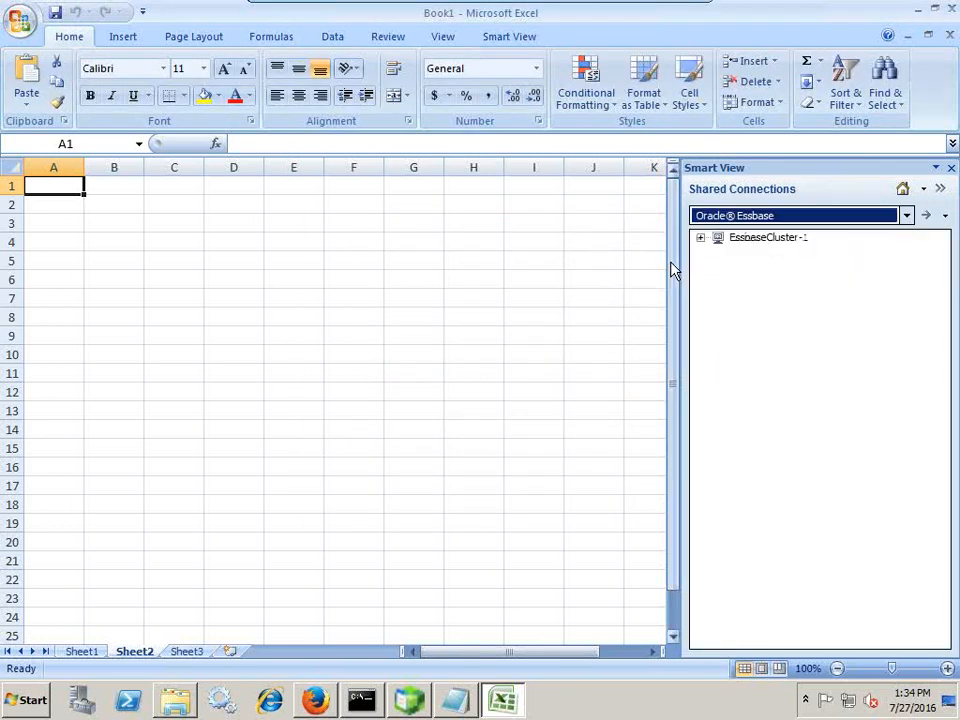
left_click(702, 238)
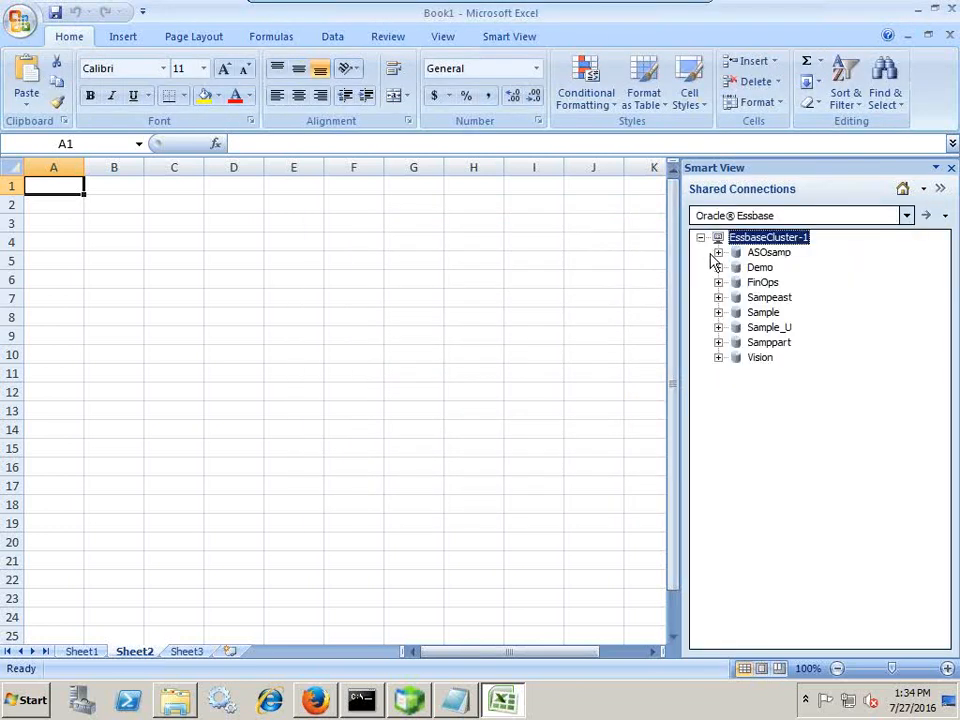
left_click(719, 283)
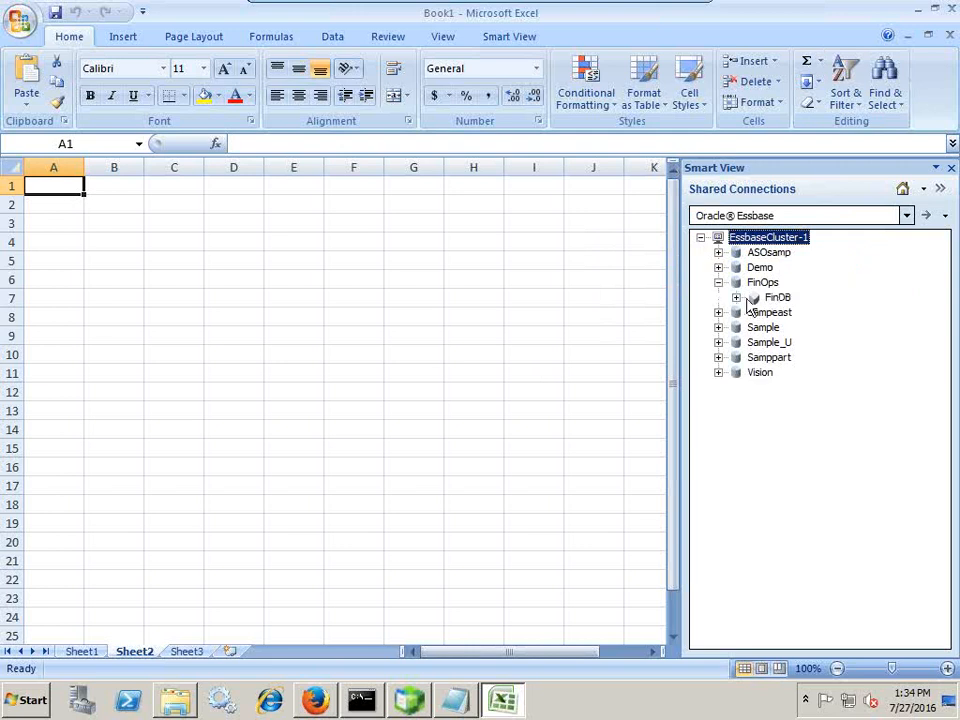
left_click(779, 298)
right_click(779, 298)
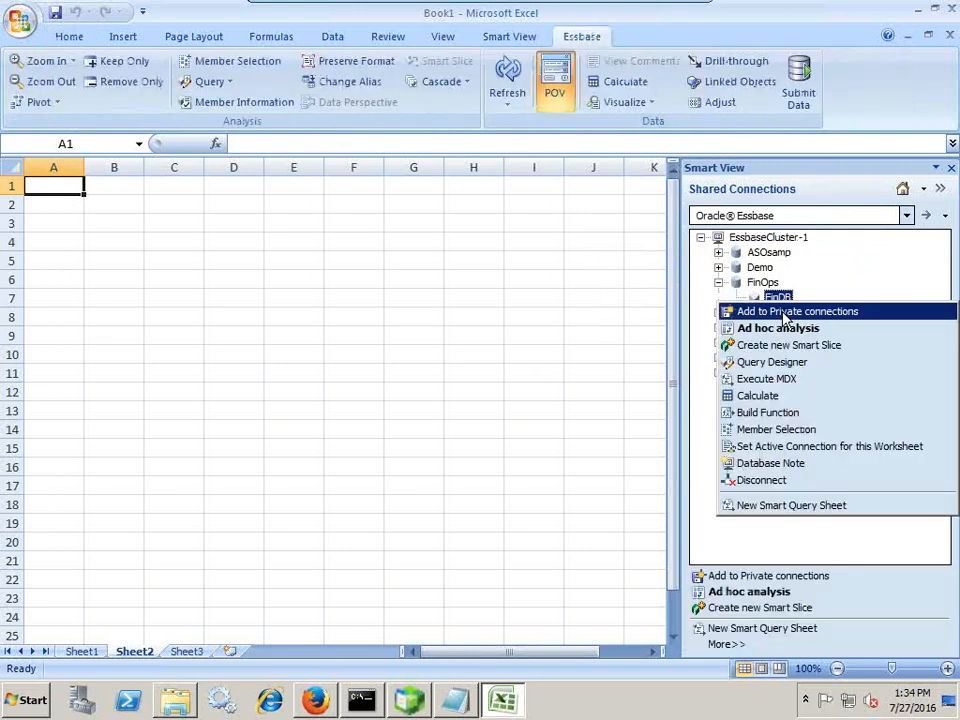
left_click(785, 329)
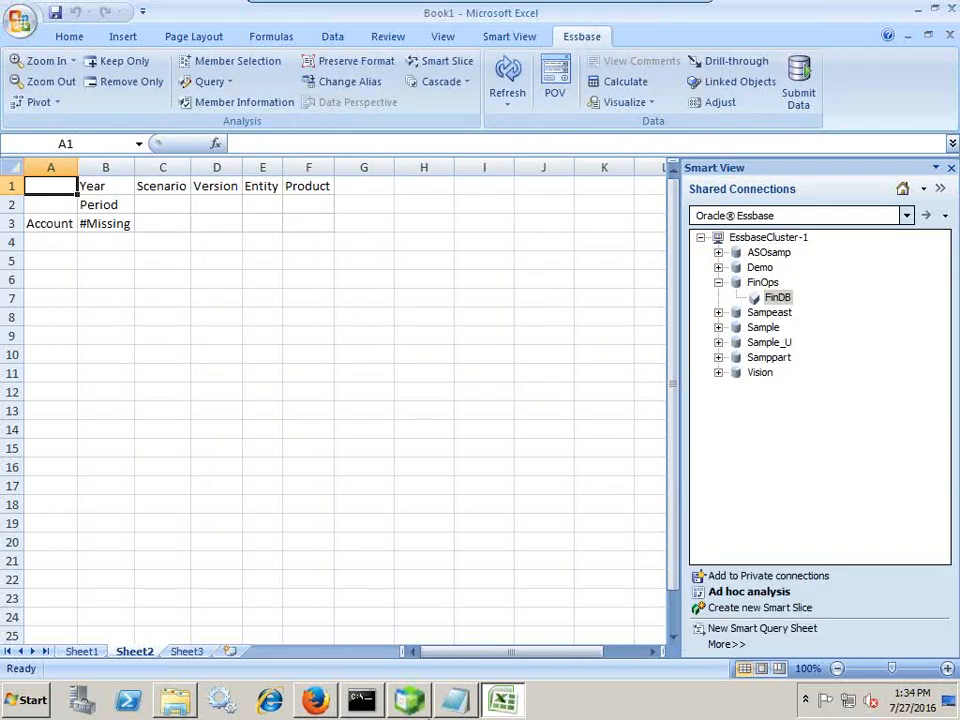
Consult the NetIncome source file, zoom in on Year in the ad hoc grid and keep only FY16
left_click(455, 700)
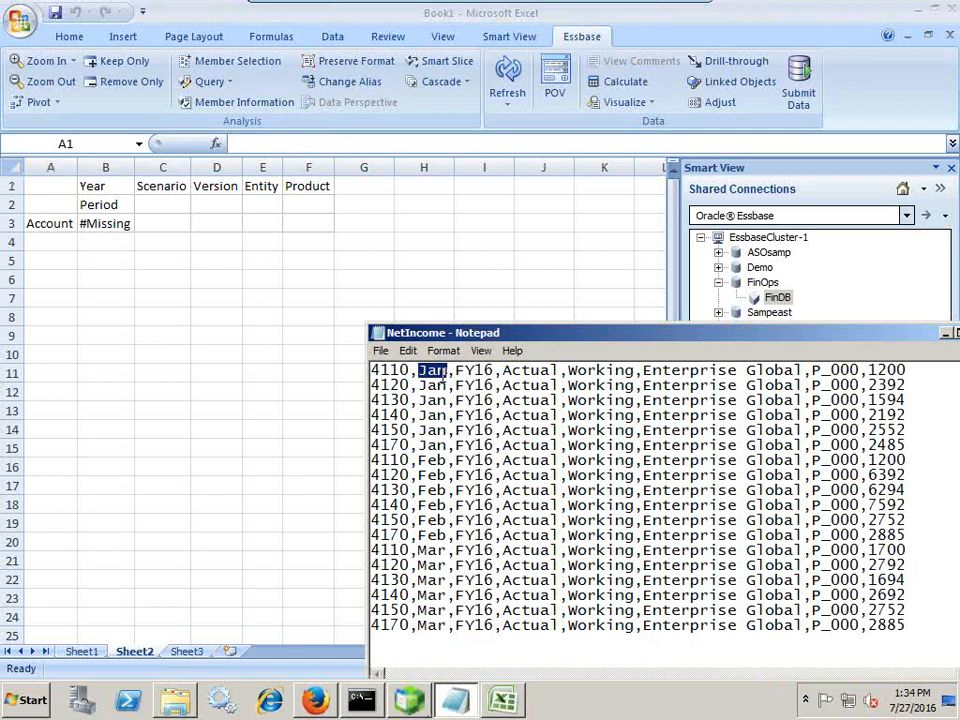
left_click(115, 196)
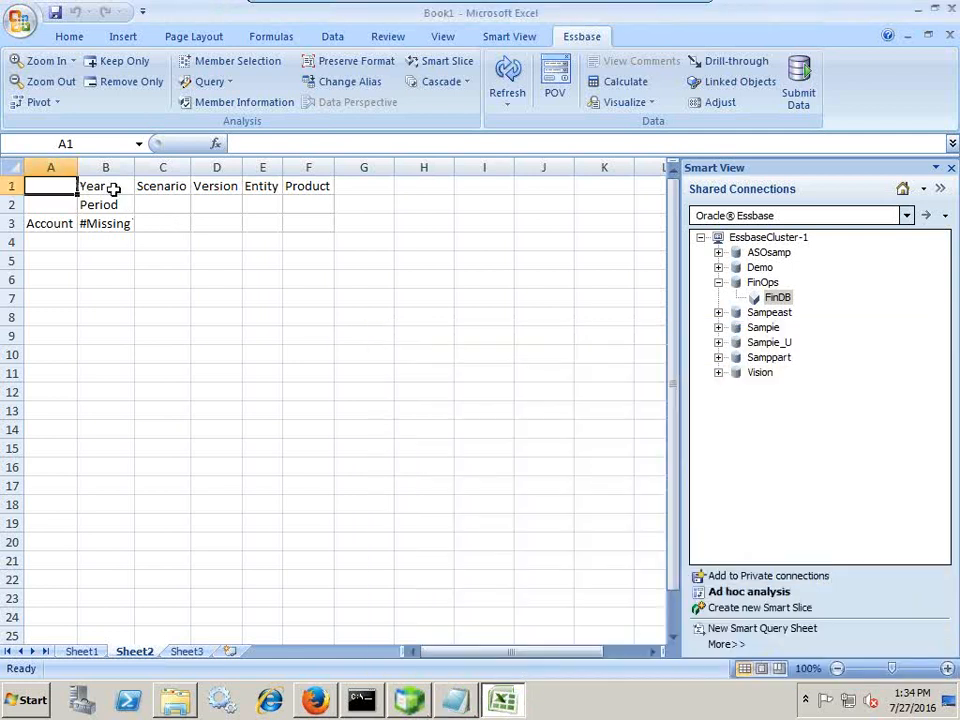
double_click(113, 188)
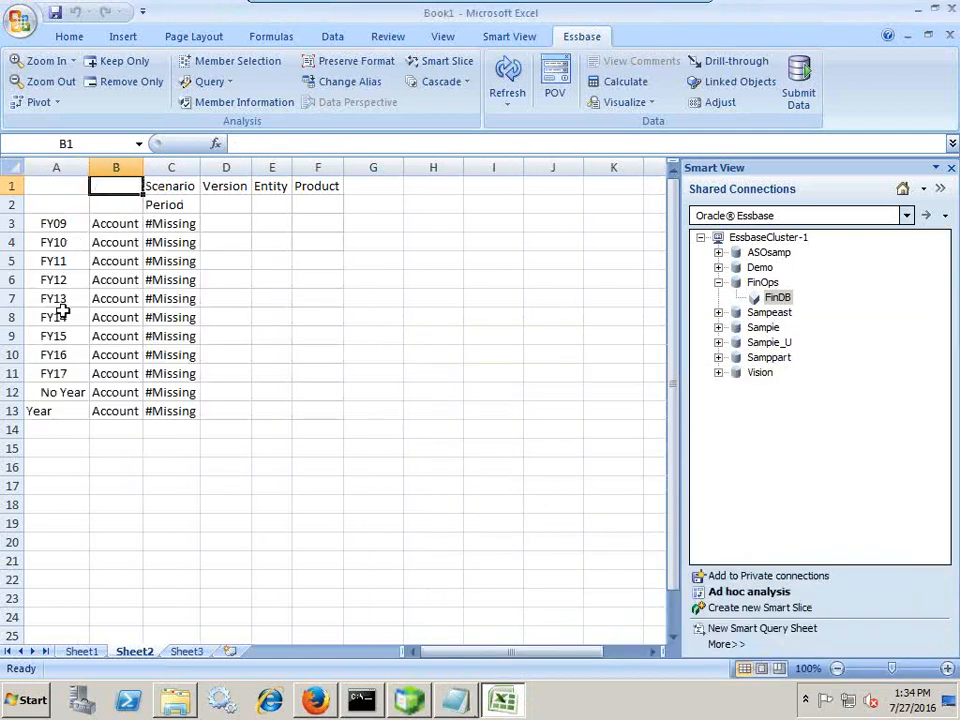
left_click(60, 354)
left_click(135, 63)
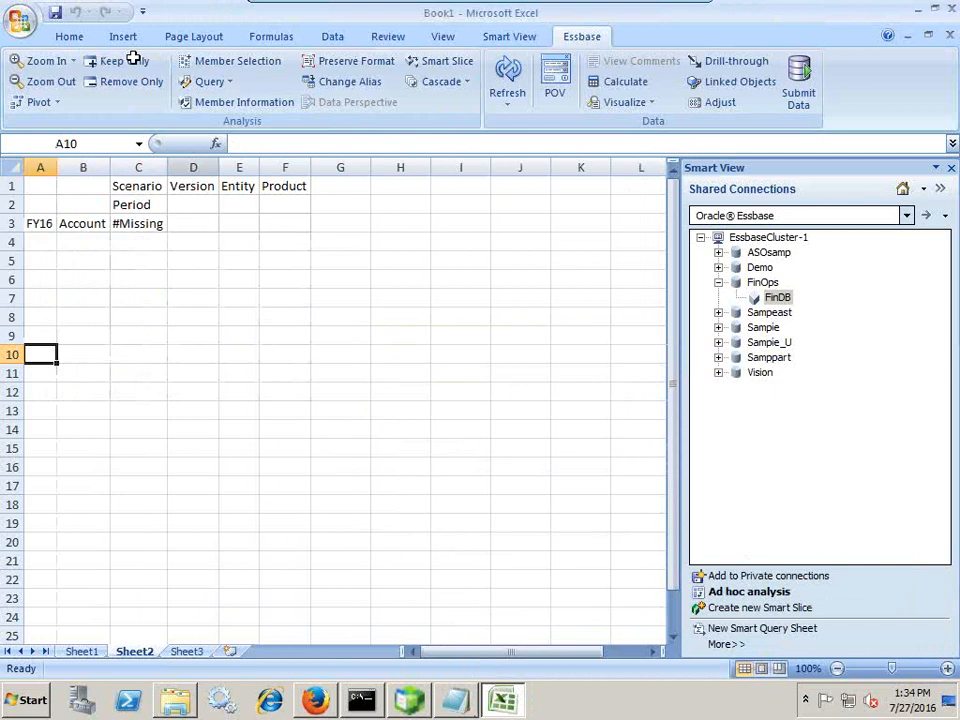
Zoom in on Period through Q1 to the month level and keep only Jan in the ad hoc grid
double_click(146, 205)
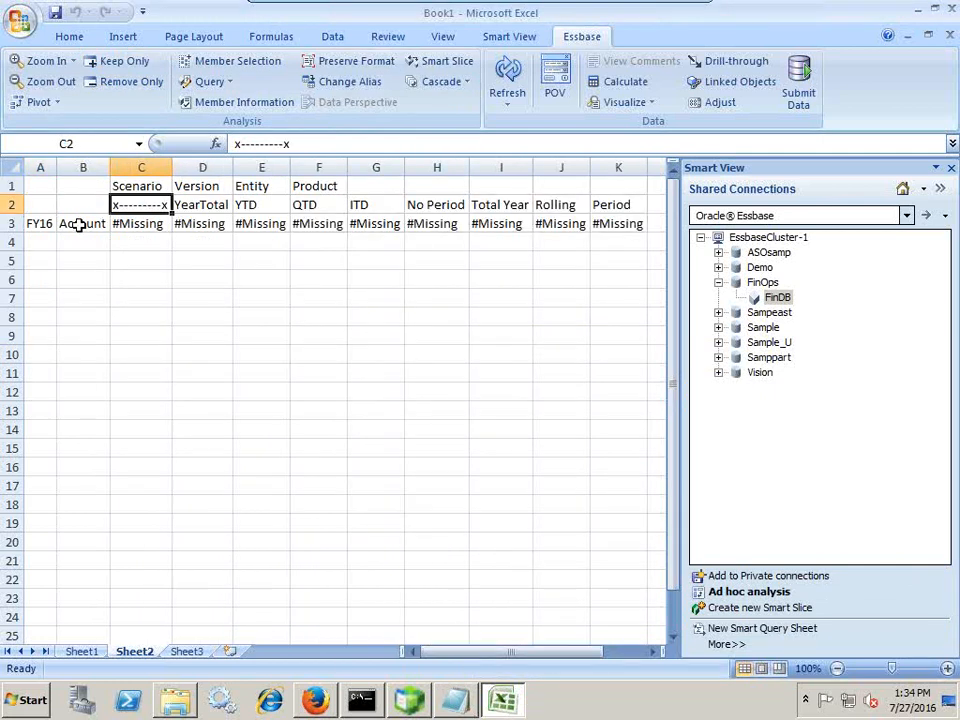
double_click(190, 205)
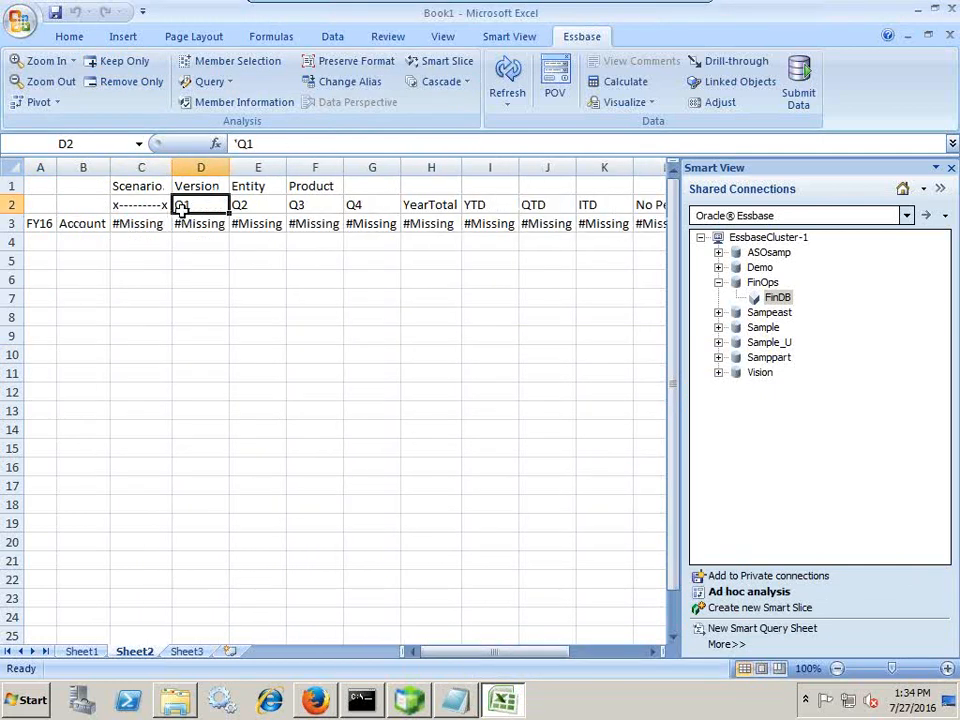
double_click(182, 207)
left_click(112, 63)
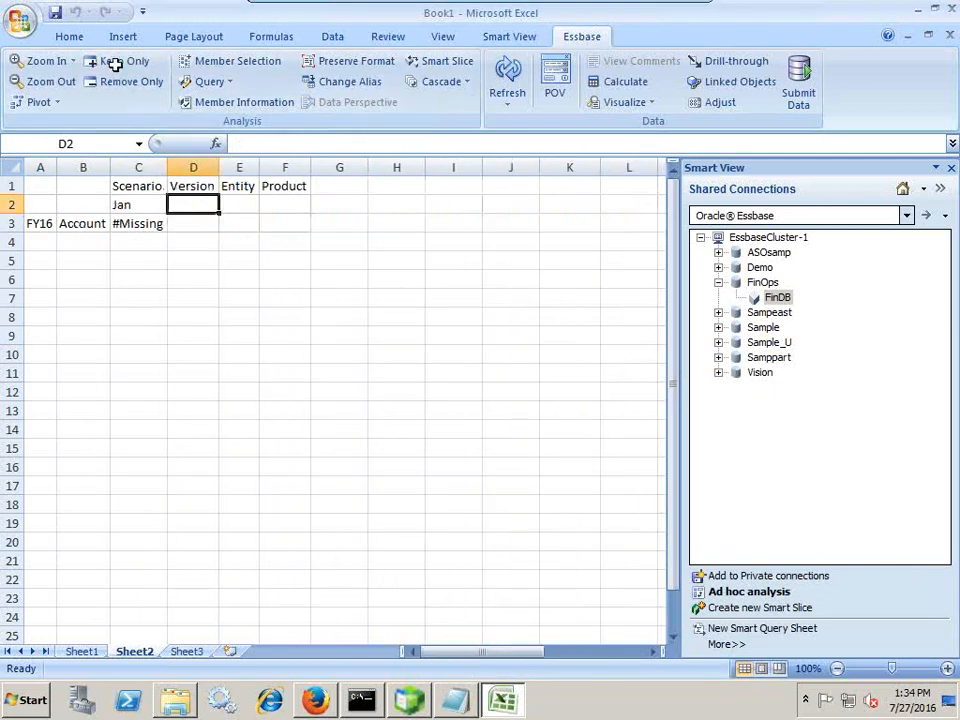
Zoom in on Entity, consult the NetIncome source file and try to zoom in on Version
double_click(240, 187)
key("alt+Tab")
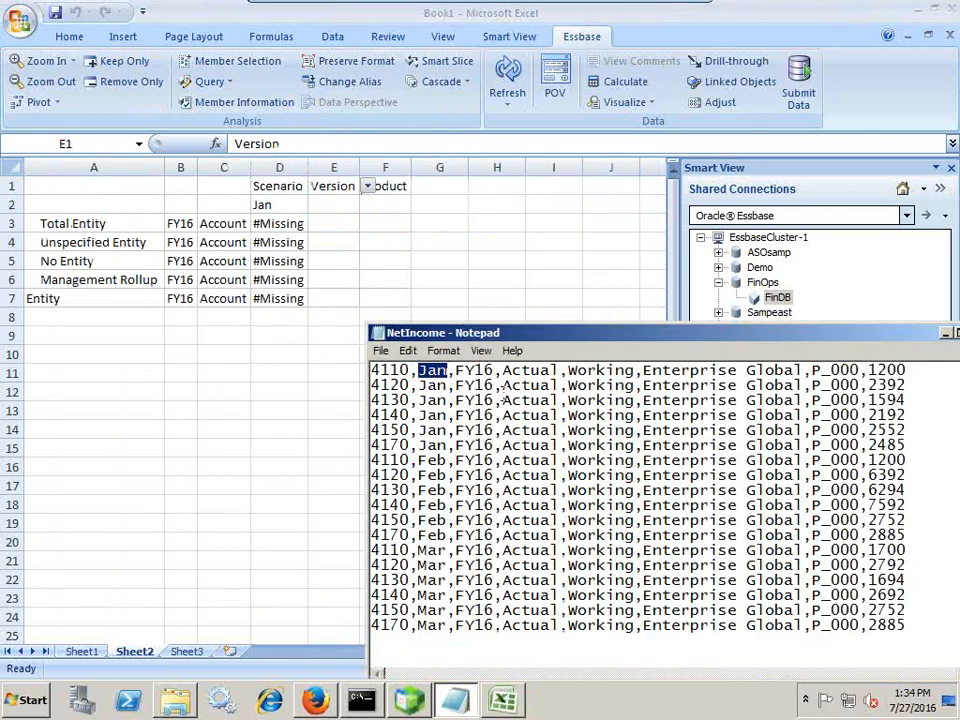
left_click(495, 373)
double_click(312, 192)
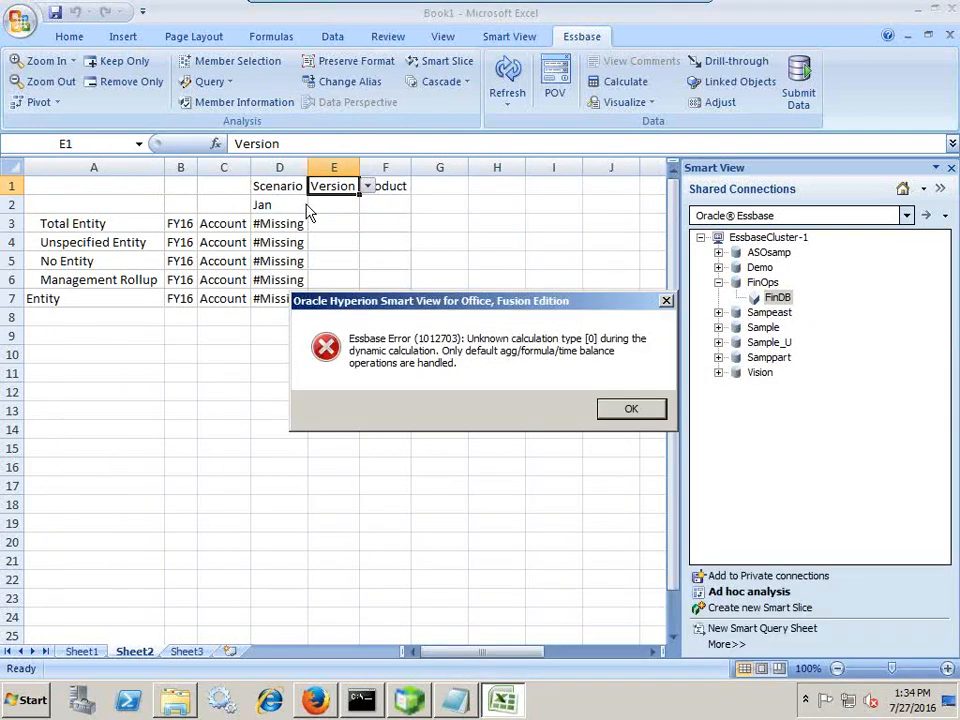
left_click(614, 414)
Open member selection for Scenario and set the grid's scenario to Actual
left_click(280, 190)
left_click(321, 260)
left_click(284, 190)
left_click(316, 193)
left_click(285, 248)
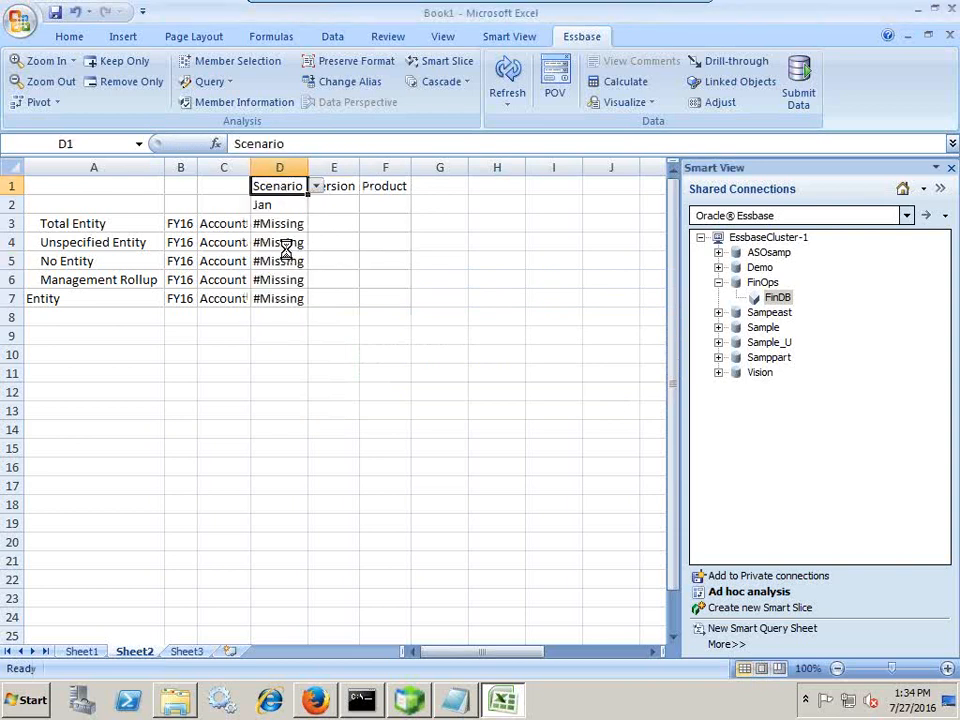
left_click(230, 245)
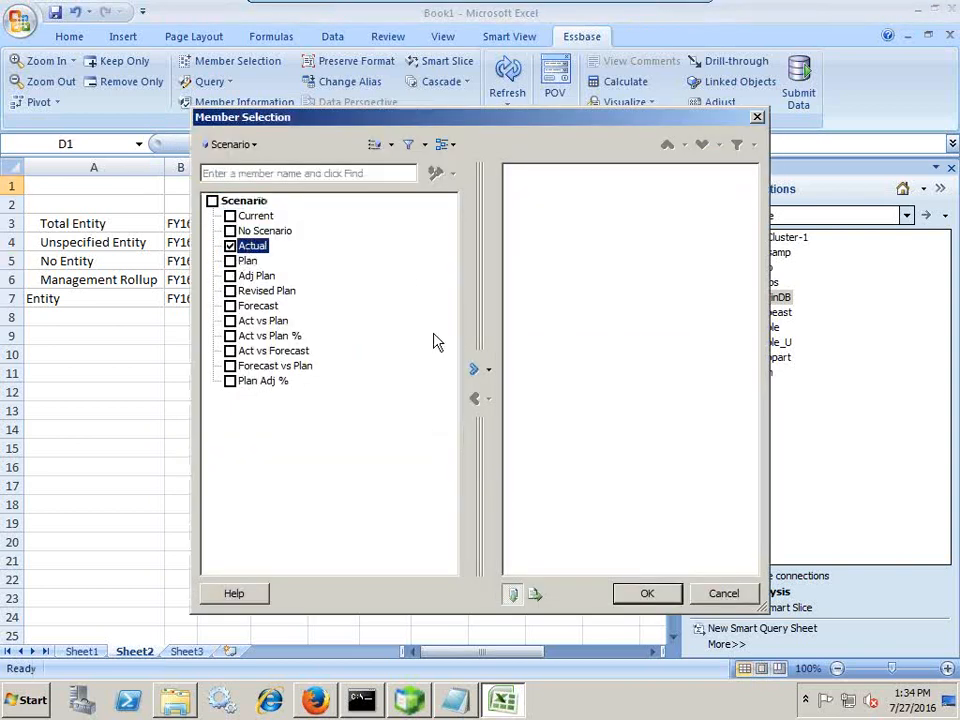
left_click(474, 369)
left_click(624, 593)
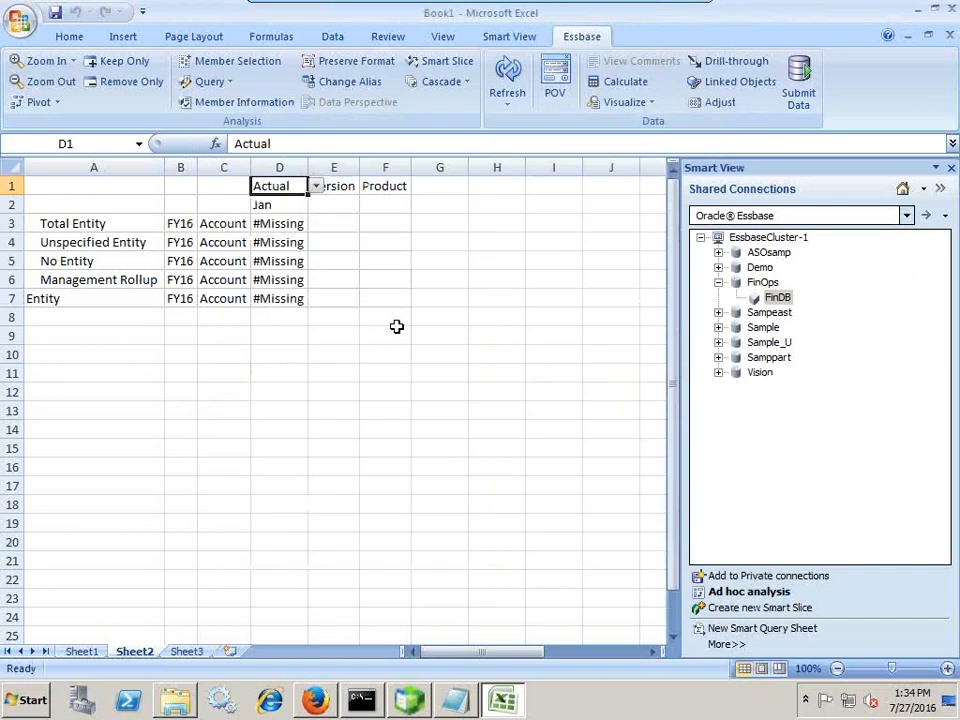
Check the version name in the NetIncome file and set the grid's Version member to Working
key("alt+Tab")
left_click_drag(568, 370, 640, 370)
left_click(339, 189)
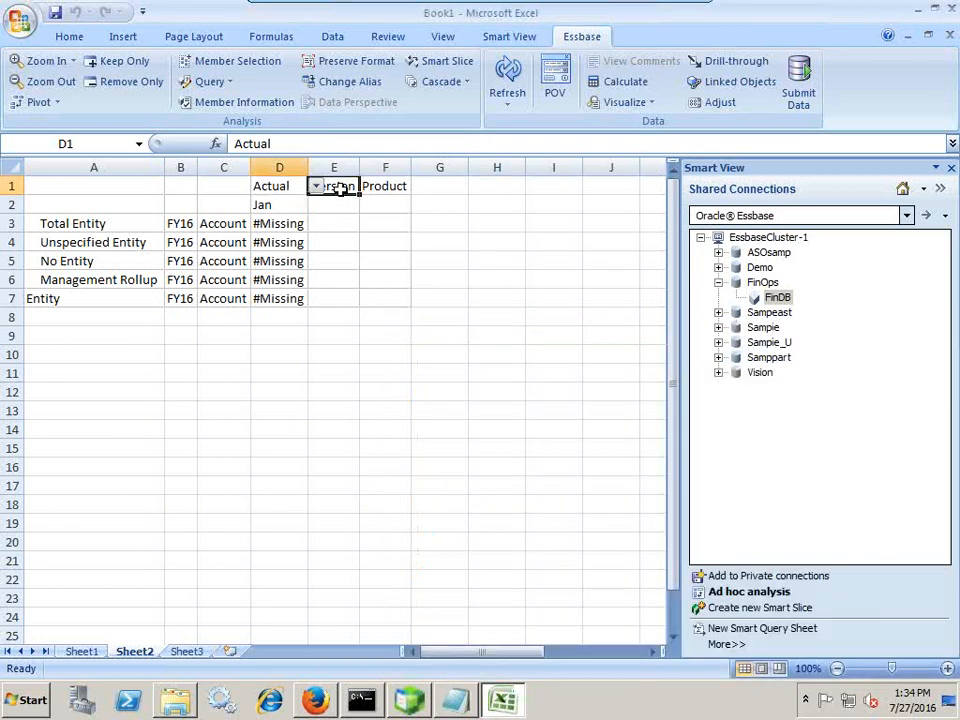
left_click(364, 186)
left_click(330, 244)
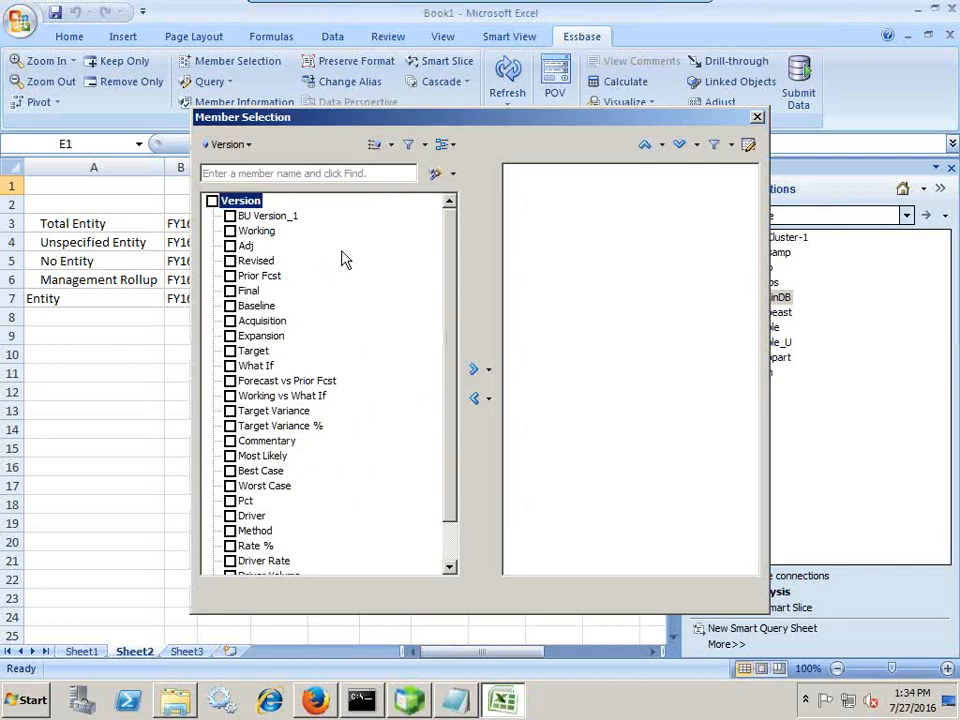
left_click(231, 231)
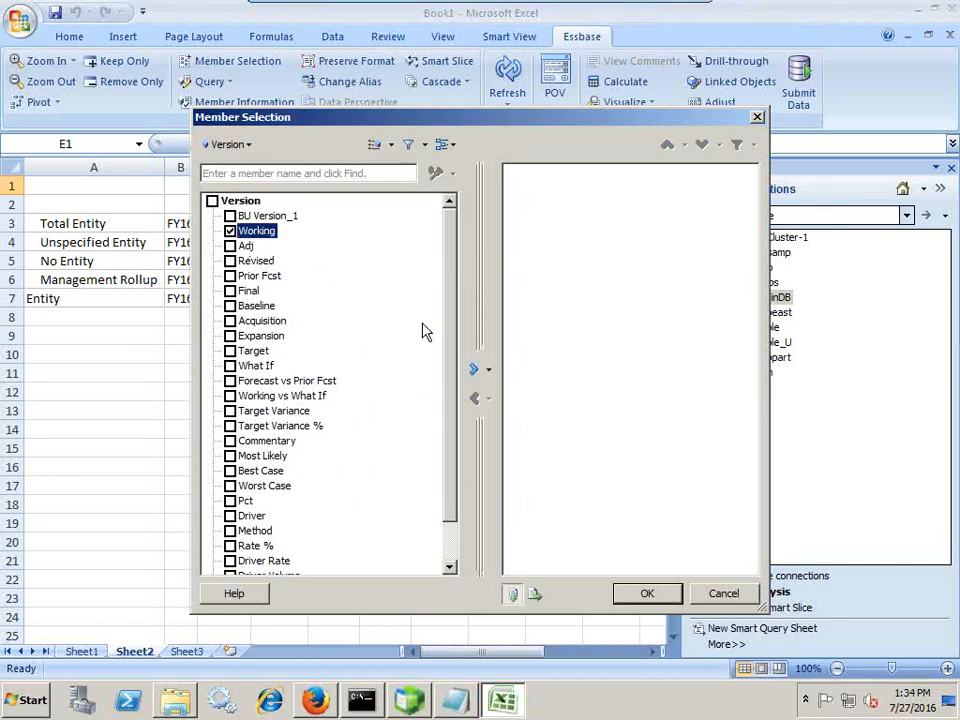
left_click(474, 369)
Consult the NetIncome file, expand Total Product in the Product member selection and set the product to No Product
key("alt+Tab")
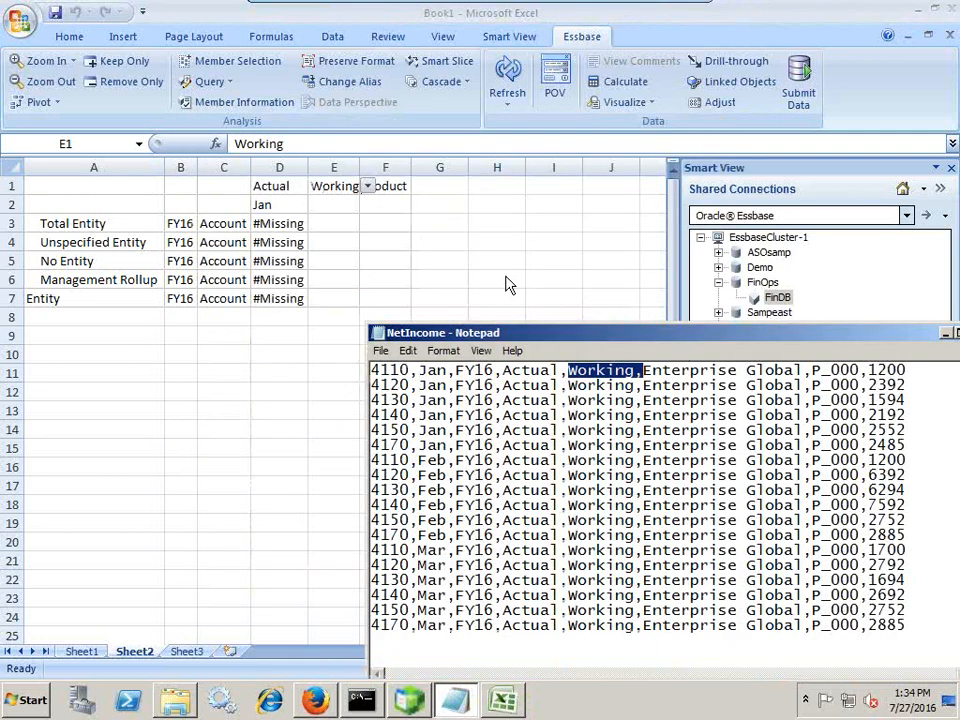
left_click(398, 186)
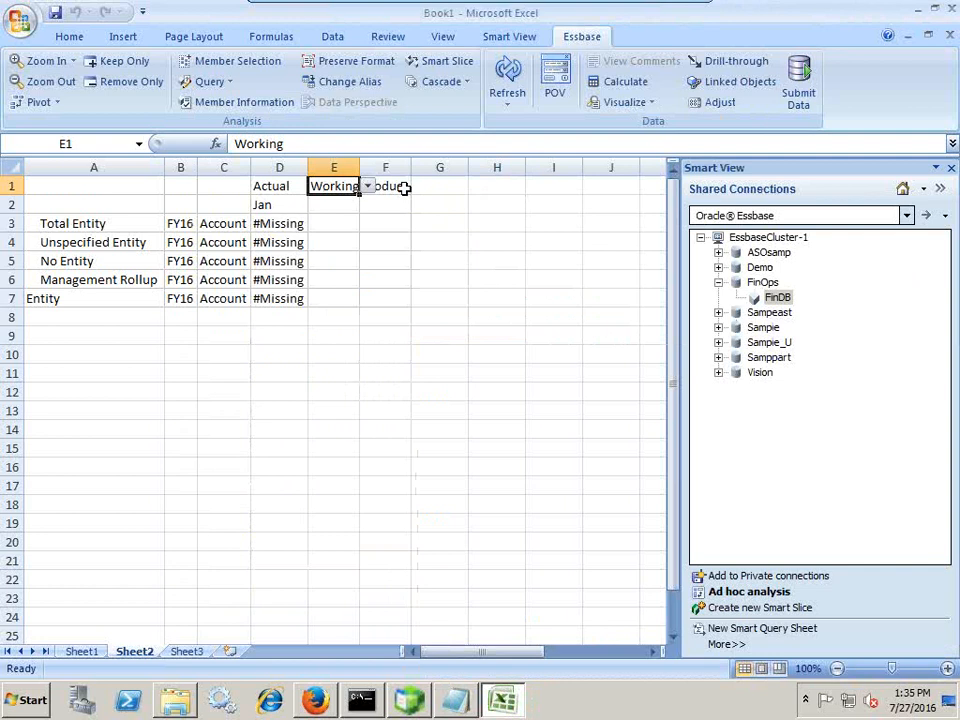
left_click(419, 186)
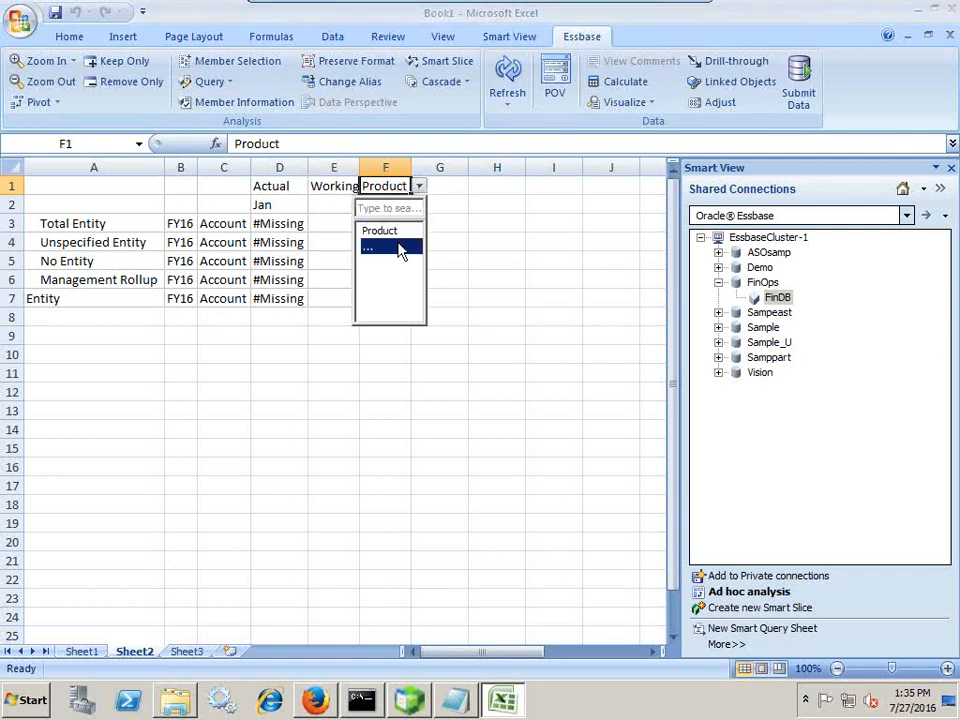
left_click(398, 248)
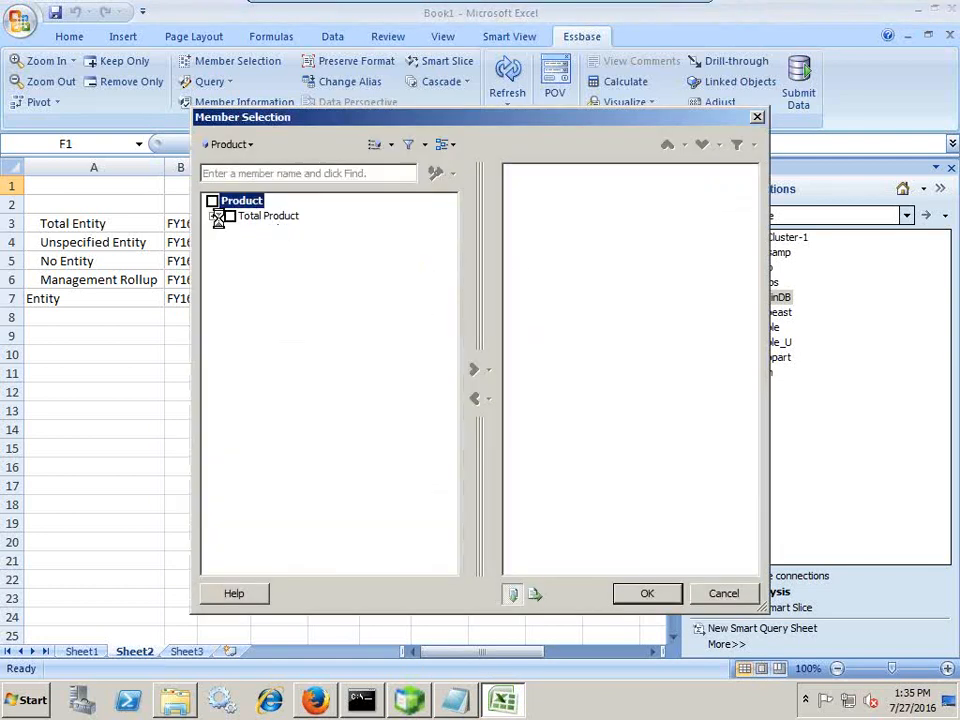
left_click(213, 216)
left_click(247, 231)
left_click(476, 363)
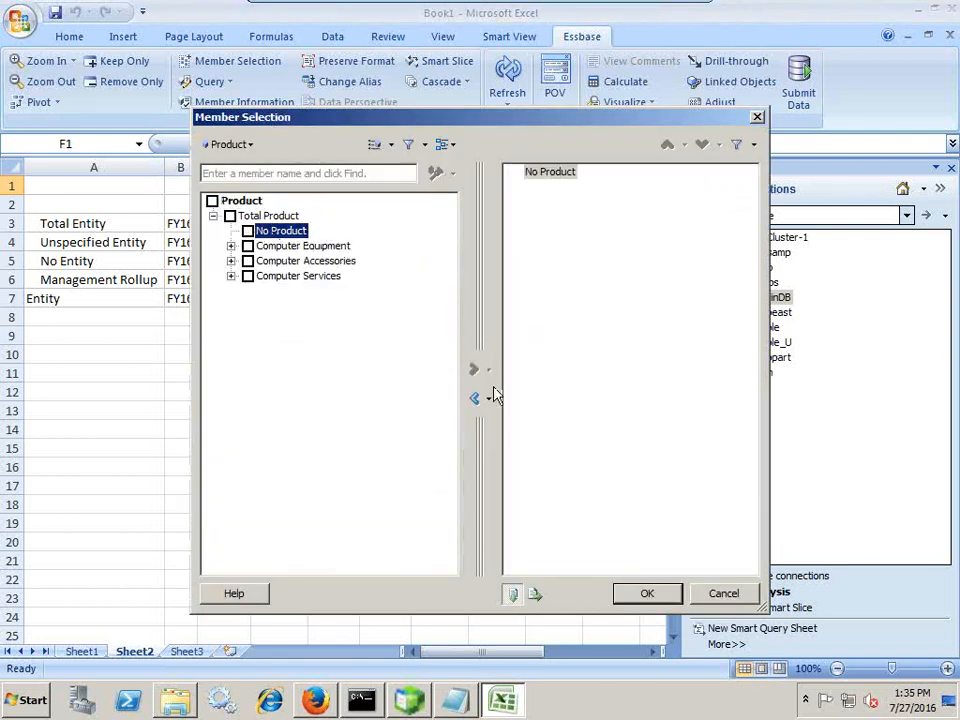
left_click(634, 593)
Check the entity in the NetIncome file, zoom in on Total Entity and keep only Enterprise Global
key("alt+Tab")
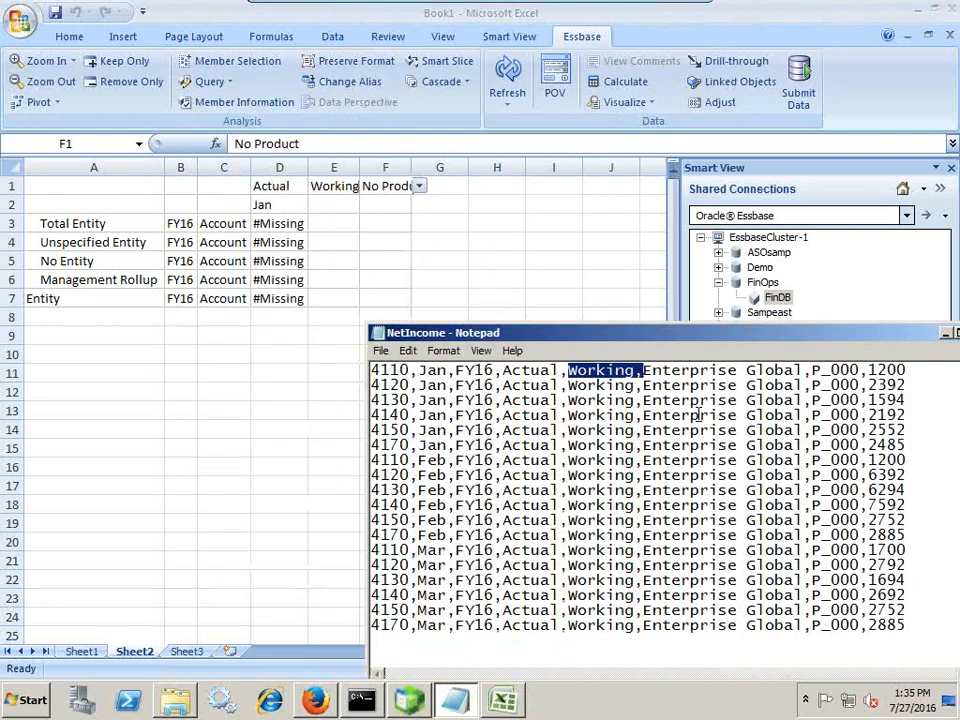
left_click(96, 221)
double_click(100, 223)
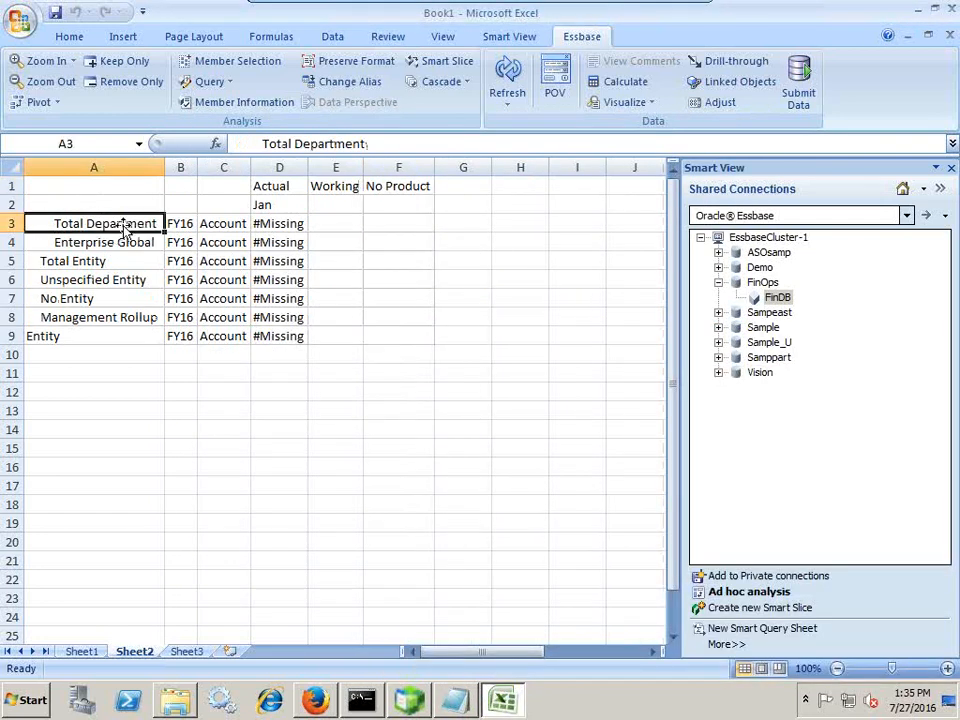
key("Down")
left_click(88, 61)
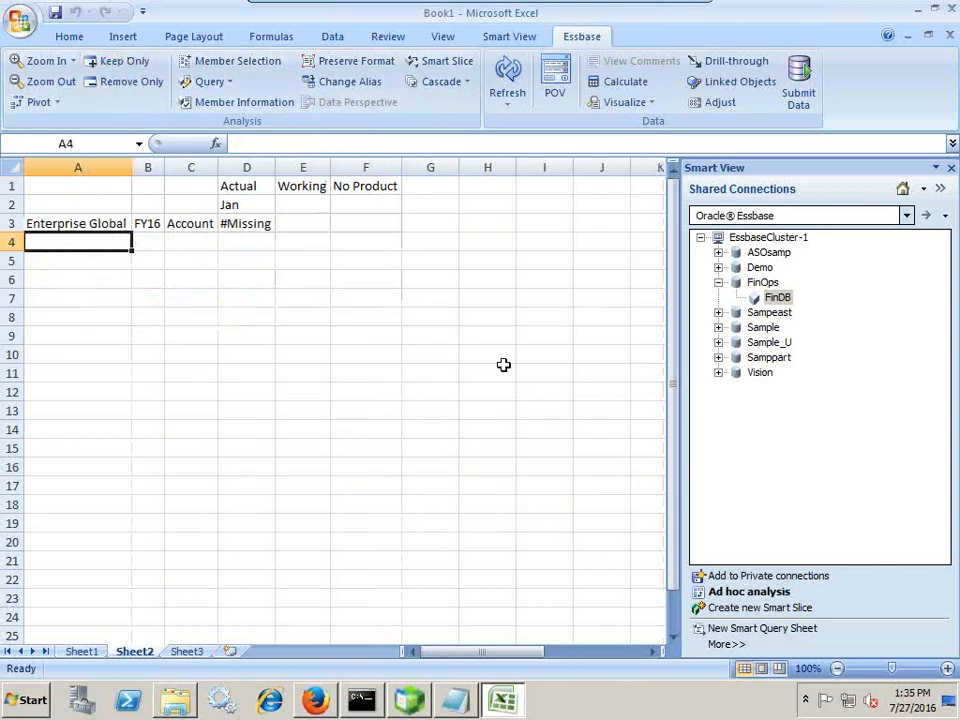
Drill down from Account through 0000: Net Income and Gross Profit to 4001: Total Revenue, and keep only that account
key("alt+Tab")
left_click(205, 225)
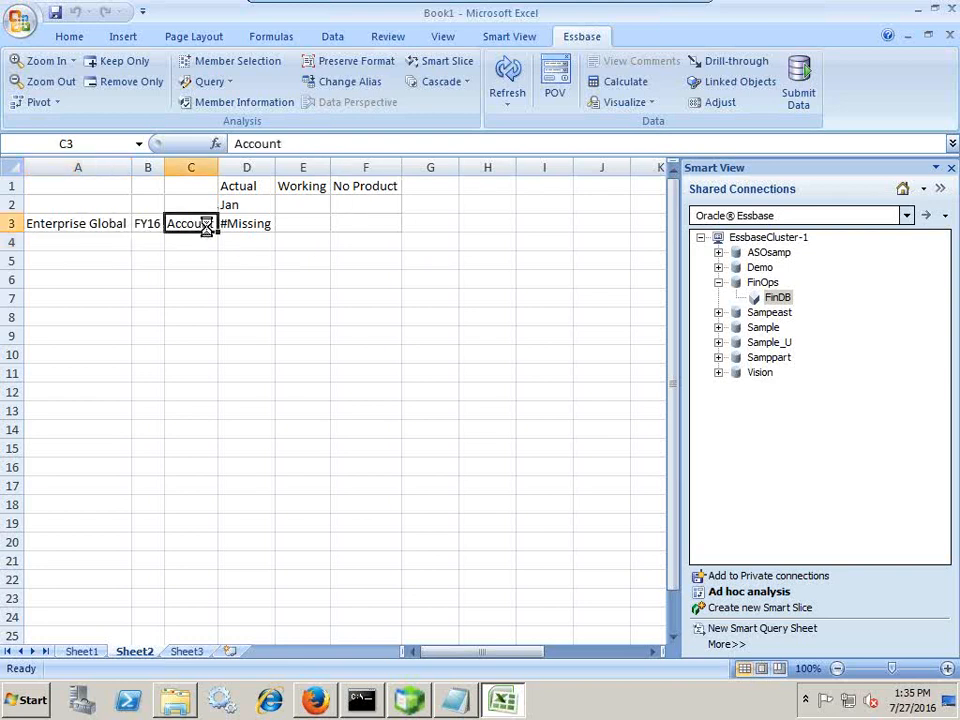
double_click(246, 242)
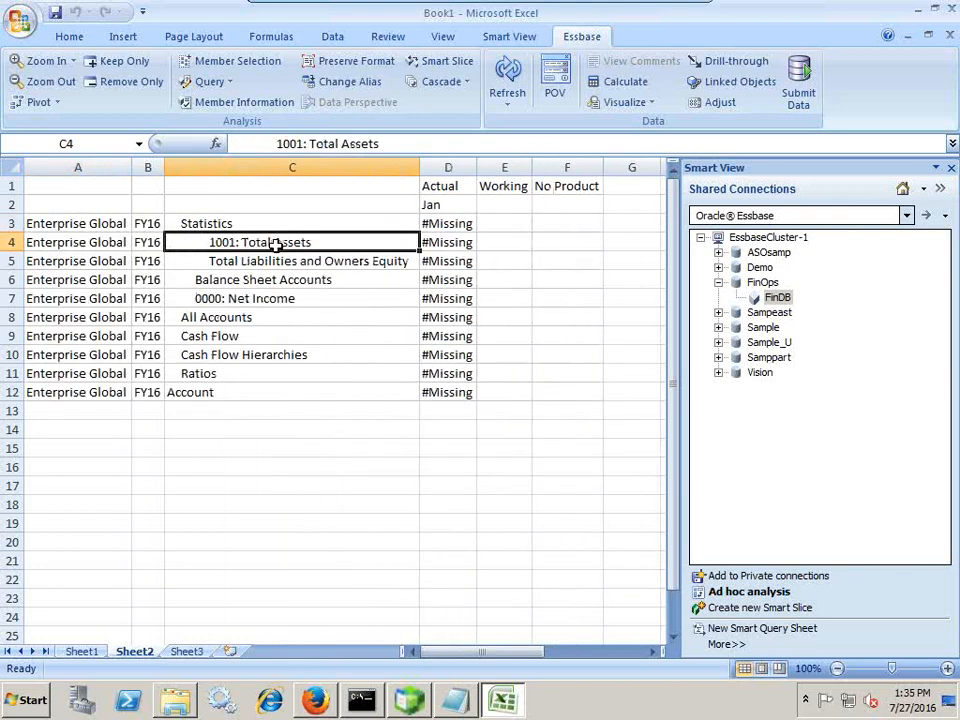
double_click(298, 298)
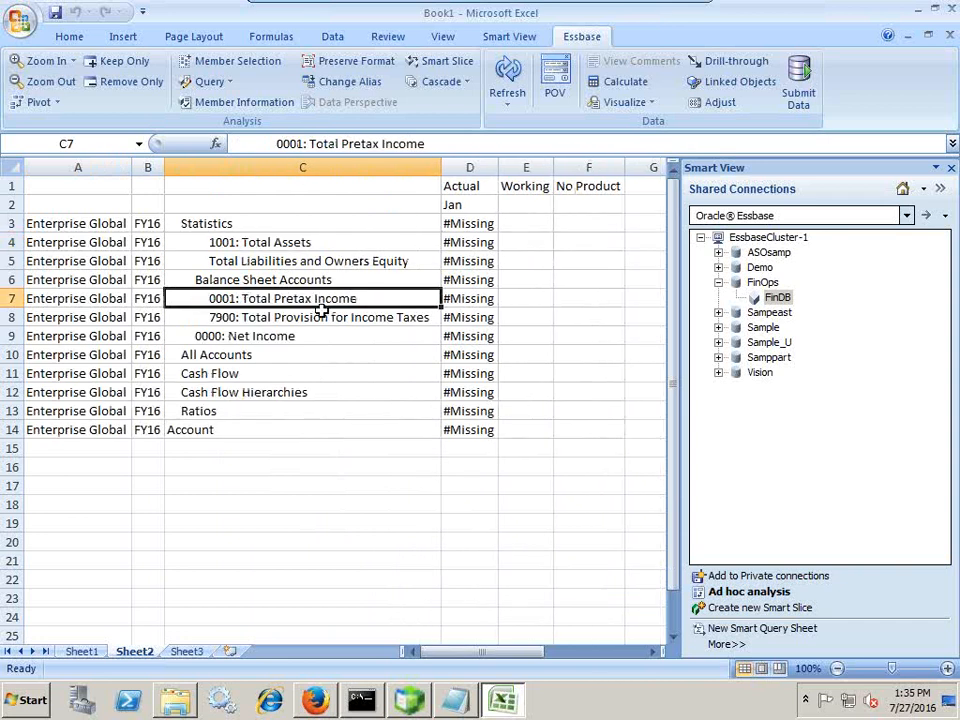
double_click(338, 298)
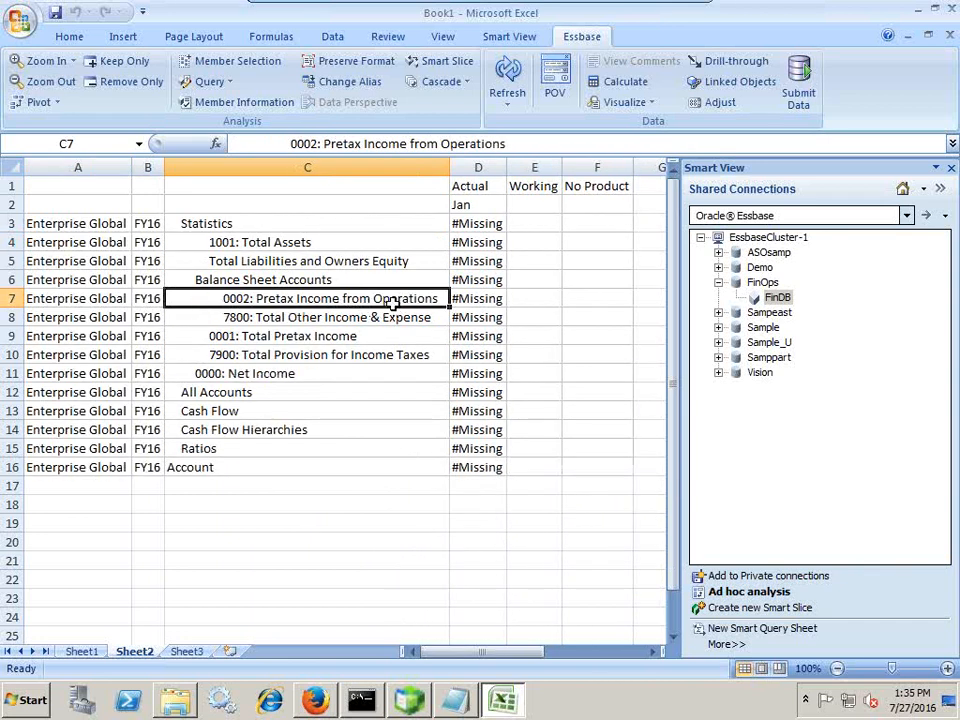
double_click(404, 298)
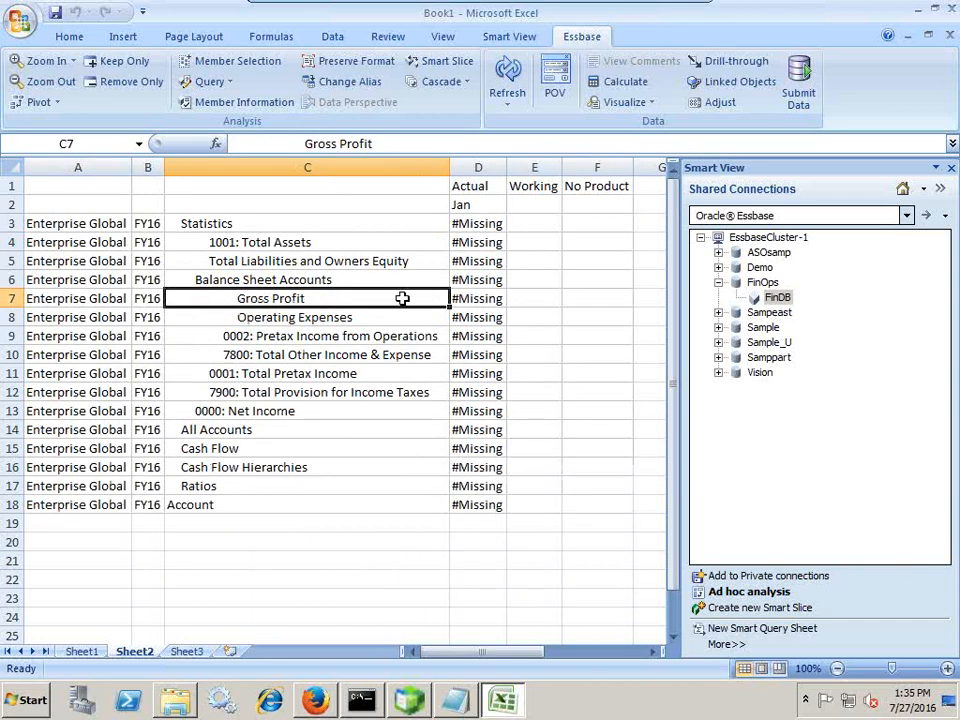
double_click(404, 298)
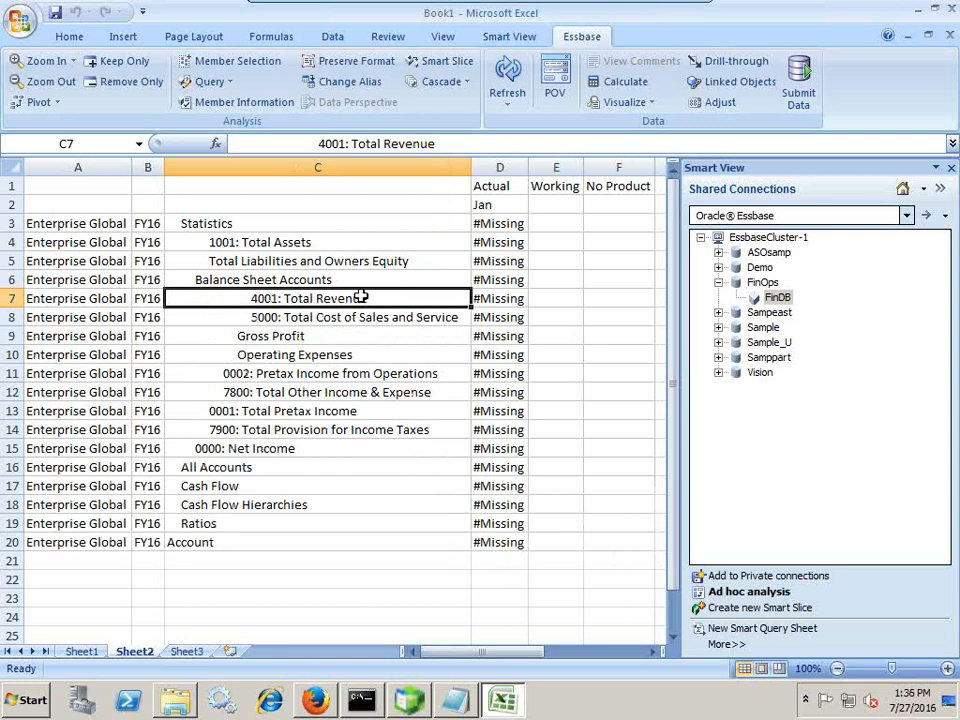
left_click(138, 72)
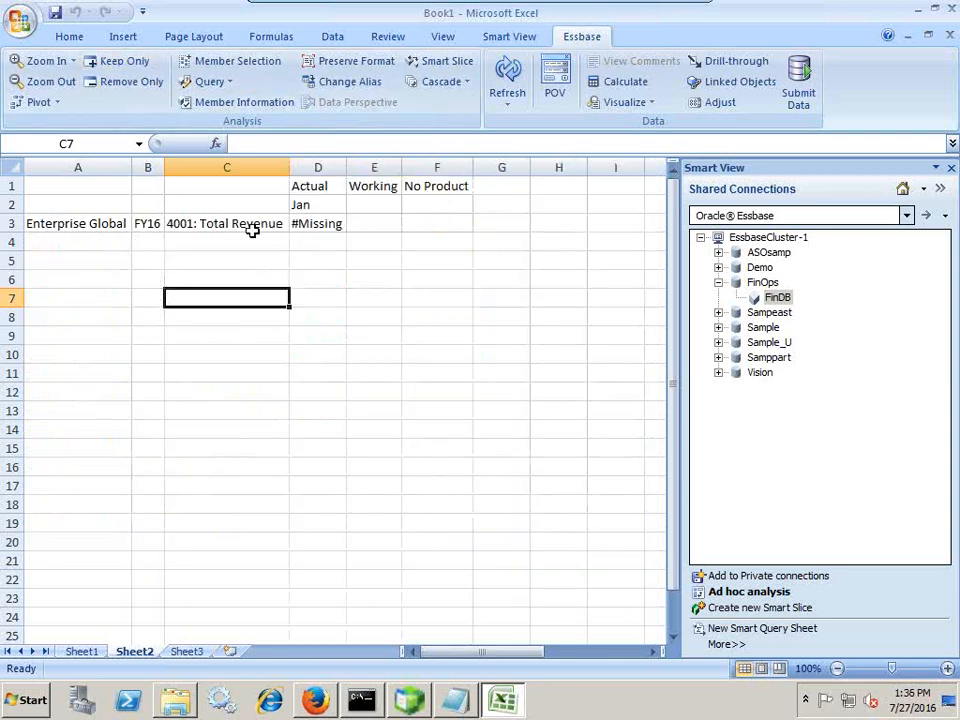
Zoom in on 4001: Total Revenue to show its revenue accounts, and switch to the Steps to Load Data Into Essbase slide
double_click(253, 223)
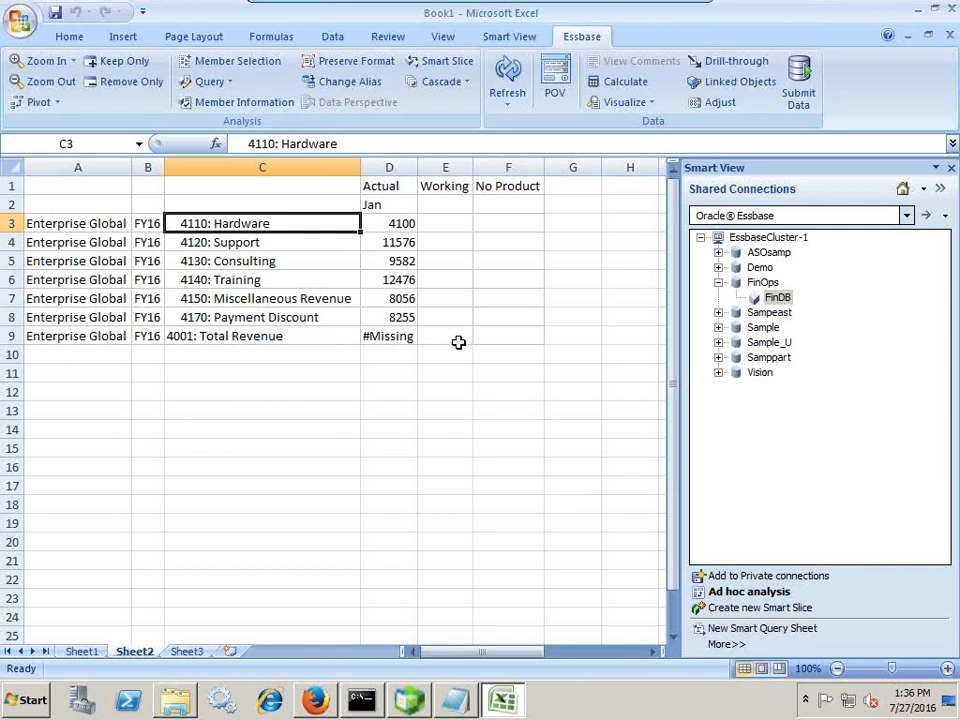
mouse_move(470, 5)
left_click(667, 12)
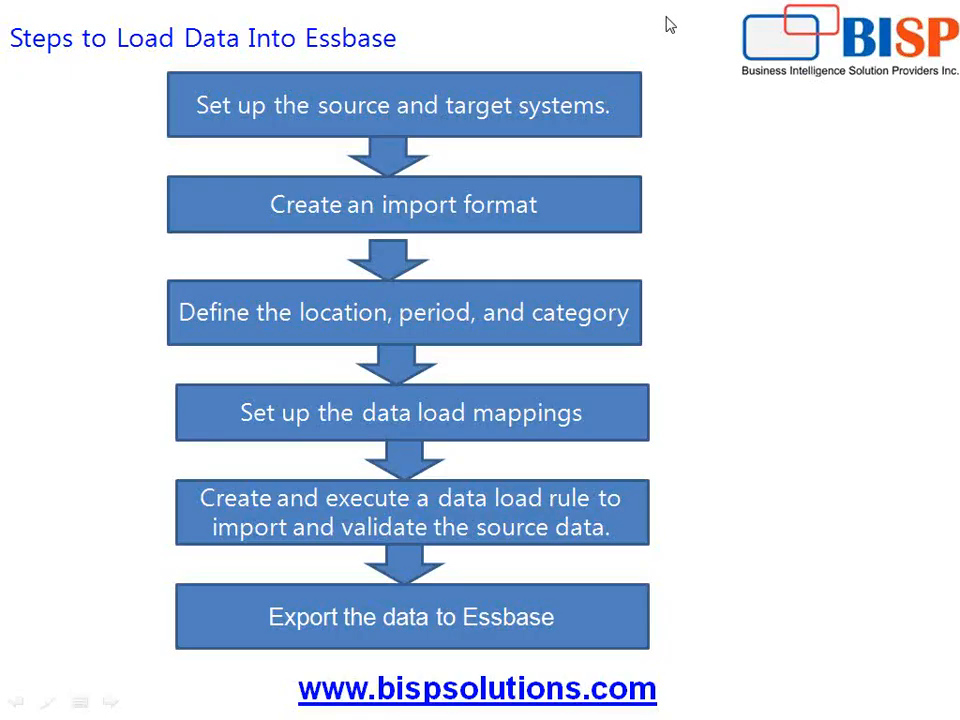